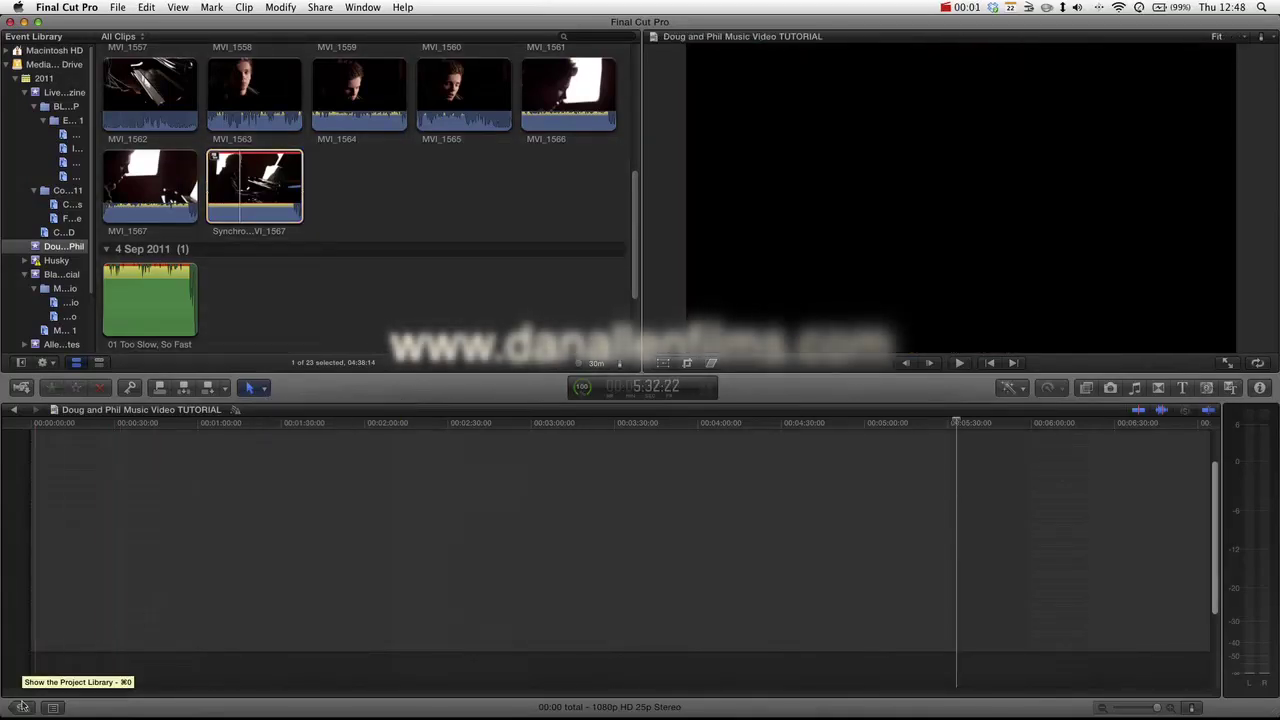
Open the finished Doug and Phil Music Video project and play the edit at lower volume.
left_click(22, 707)
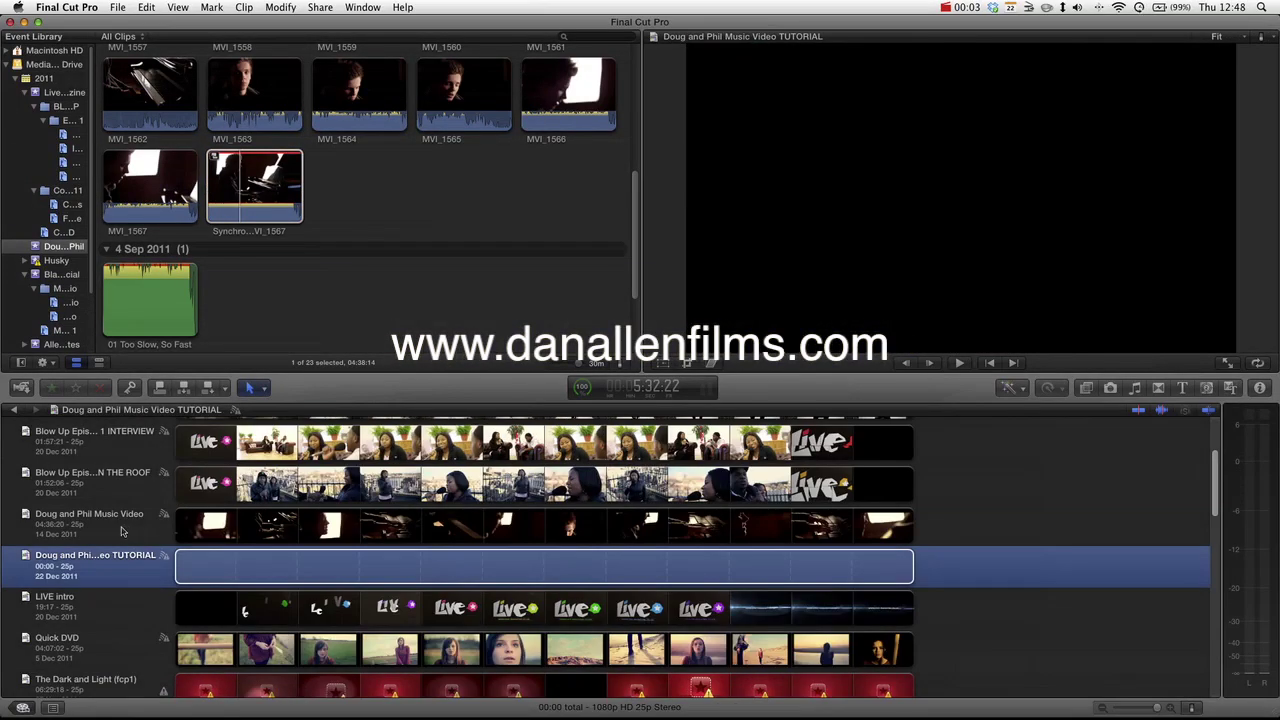
double_click(190, 530)
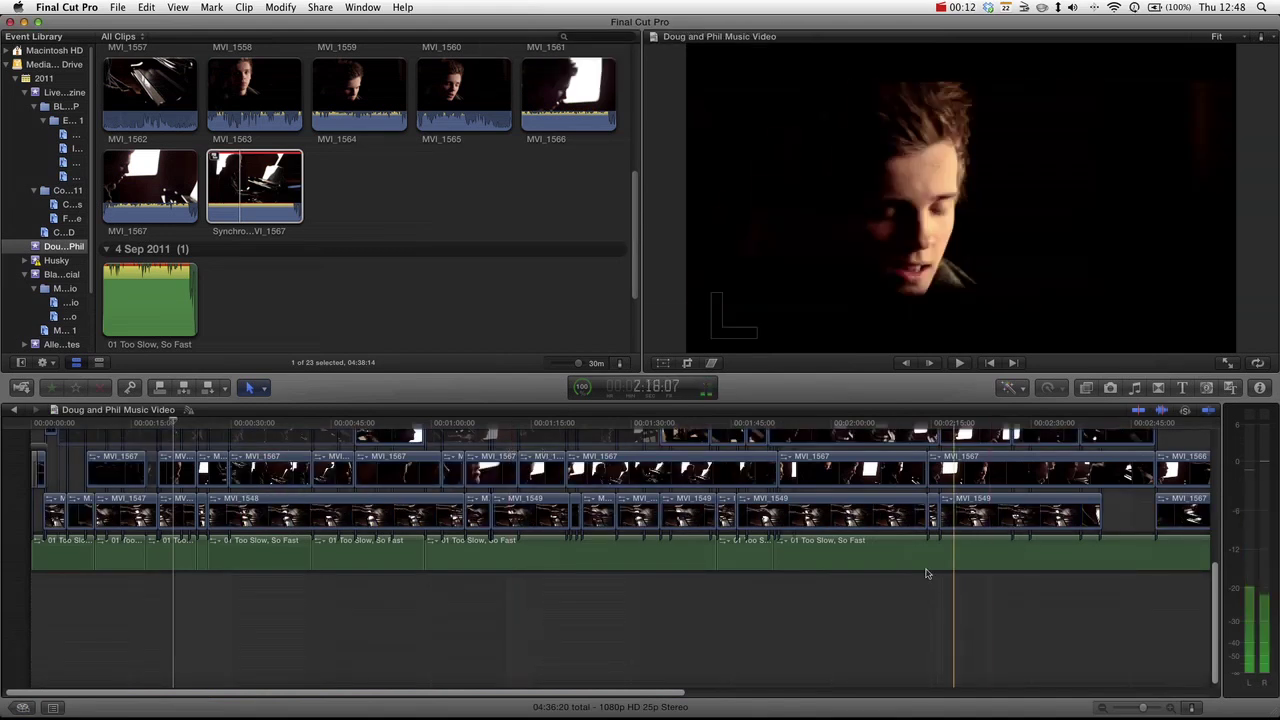
key("XF86AudioLowerVolume")
key("XF86AudioLowerVolume")
key("XF86AudioLowerVolume")
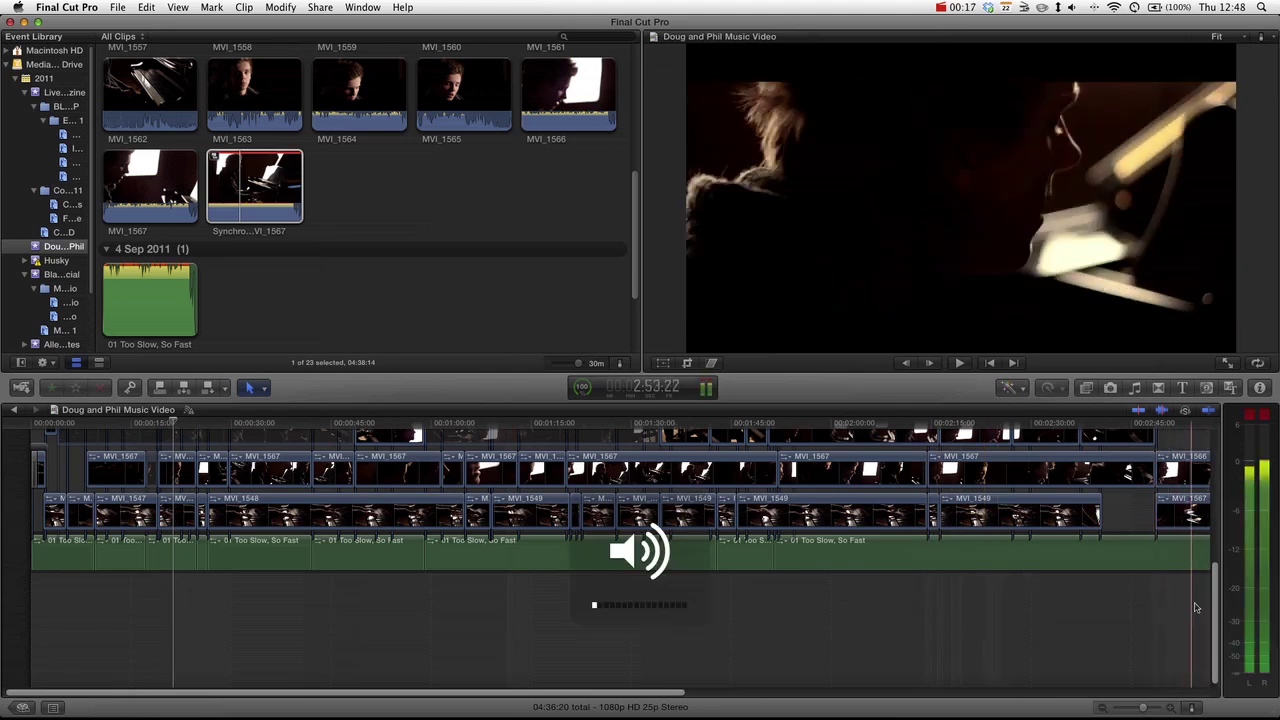
scroll(1213, 565, "up", 1)
scroll(1213, 560, "up", 6)
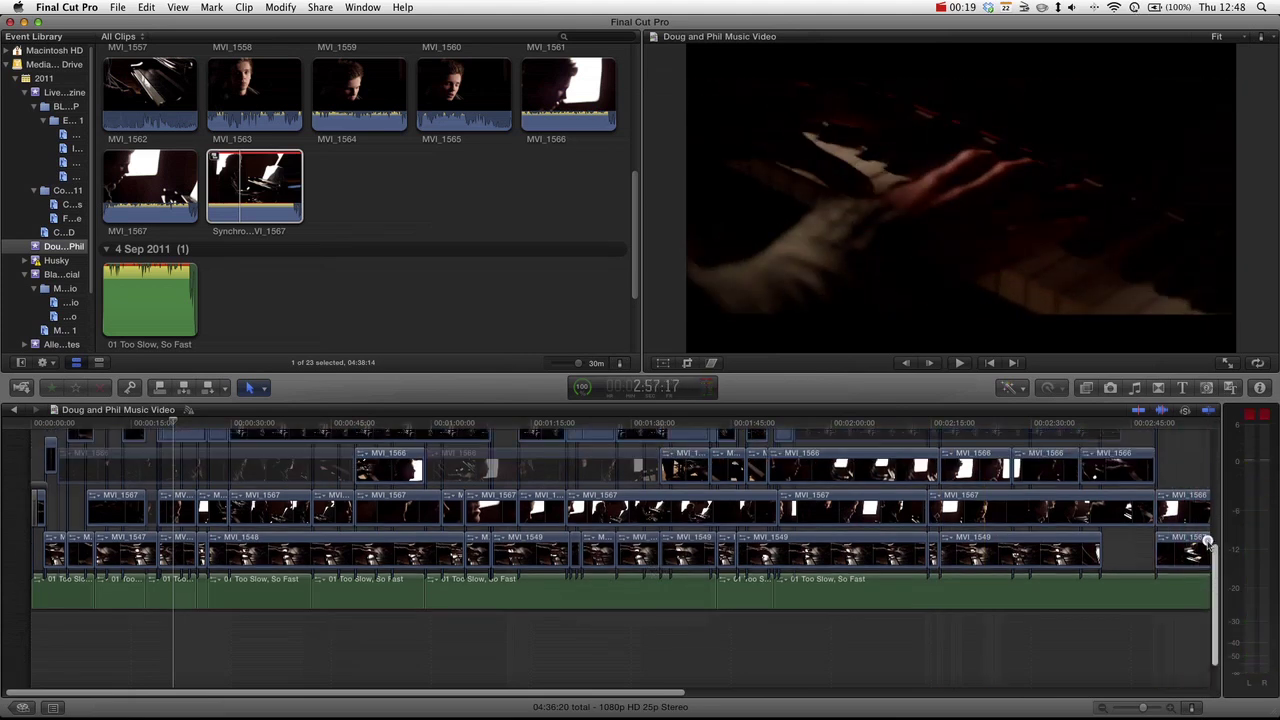
scroll(1213, 560, "up", 1)
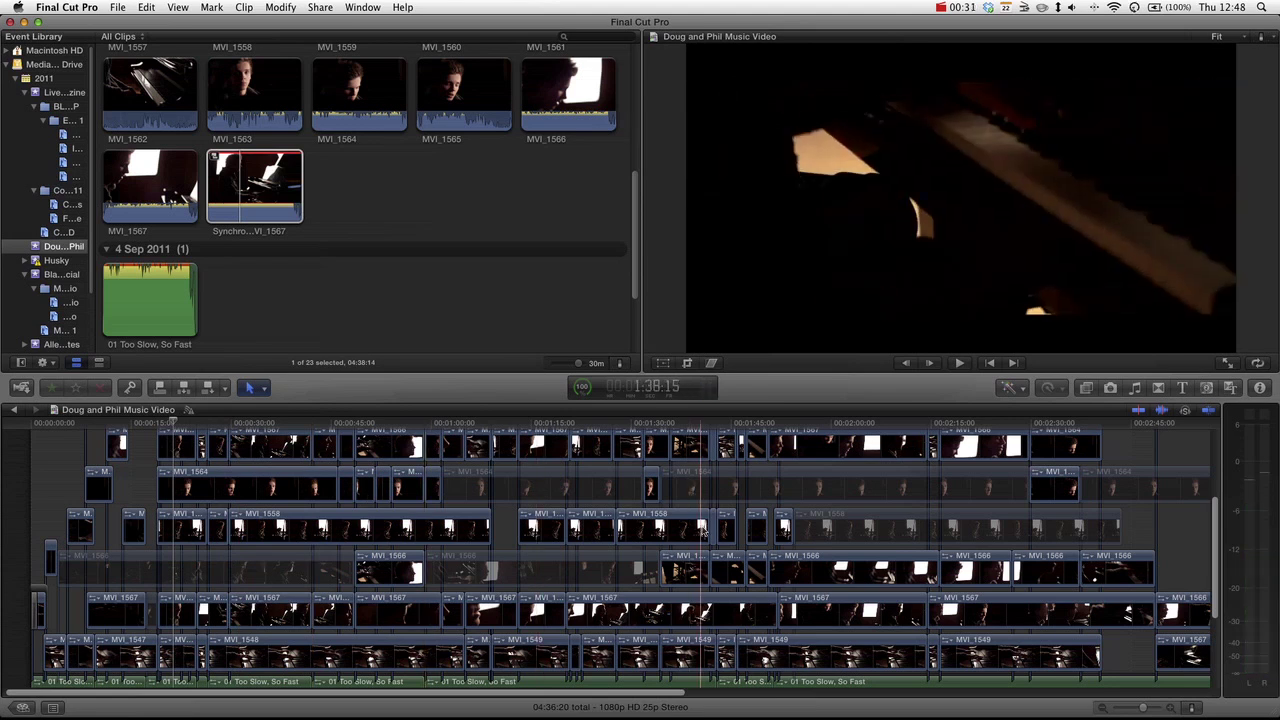
key("space")
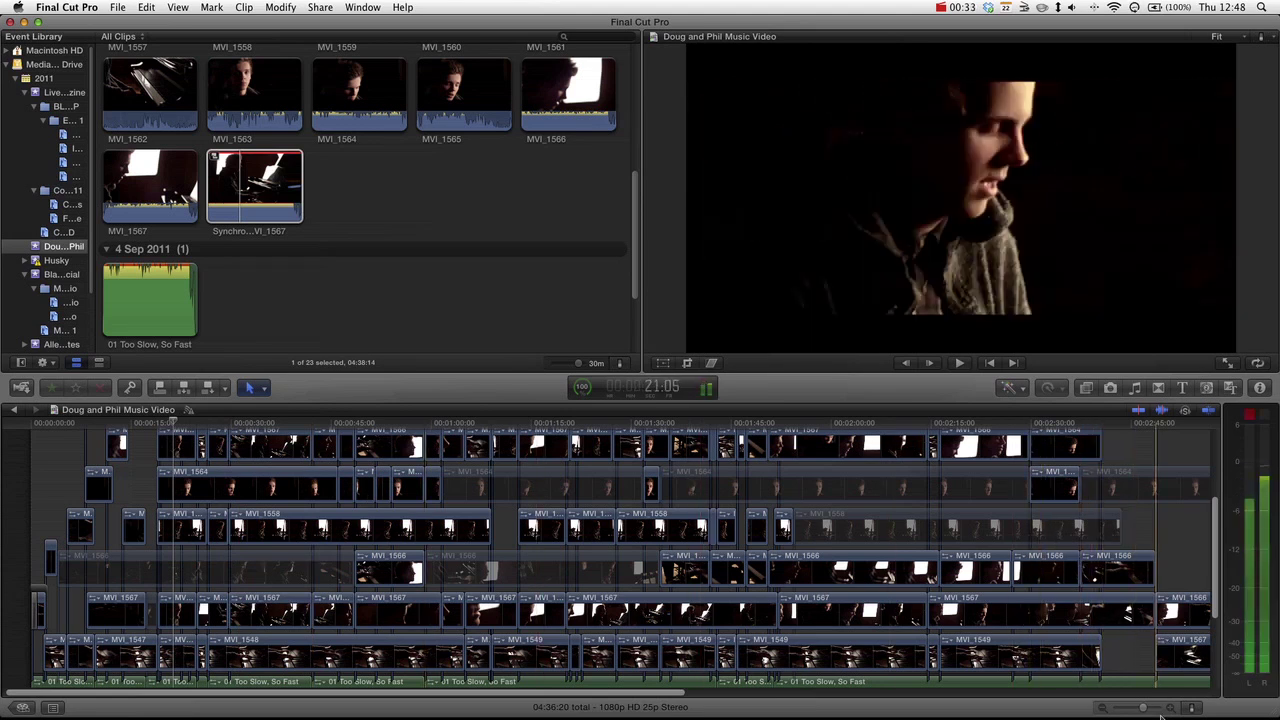
Switch the timeline clip appearance to compact name-only bars.
left_click(1191, 707)
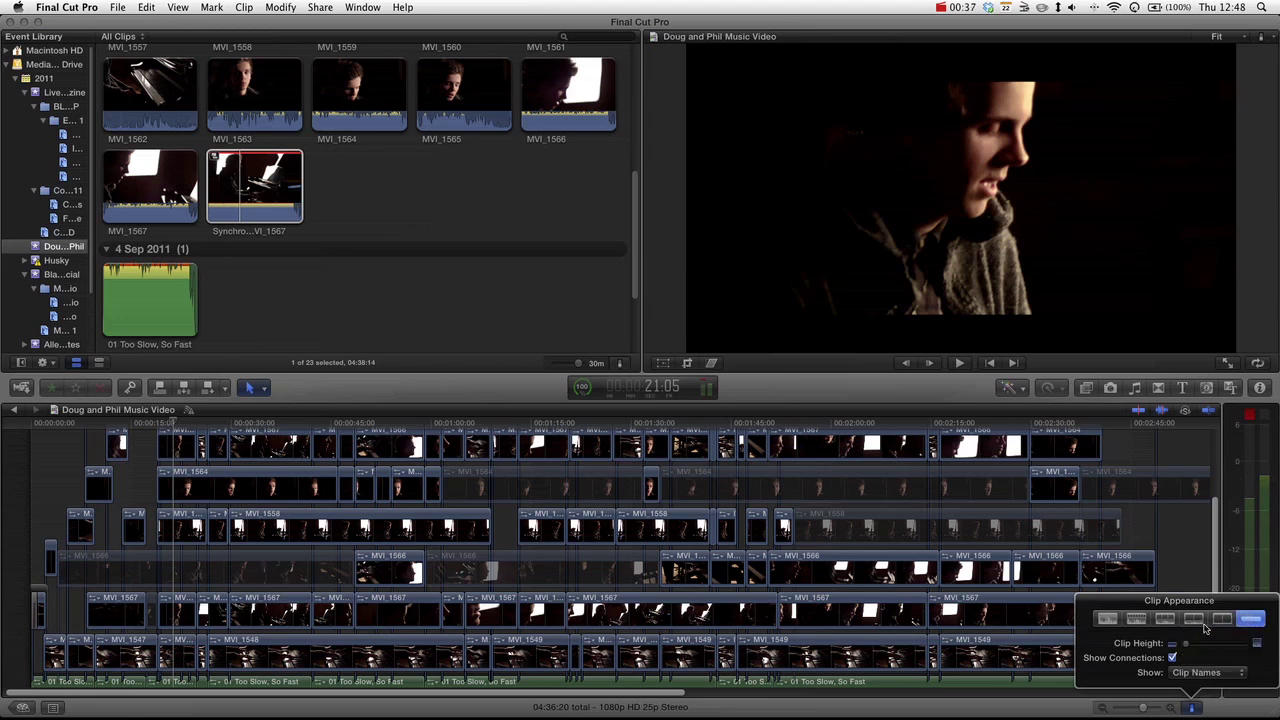
left_click(1250, 618)
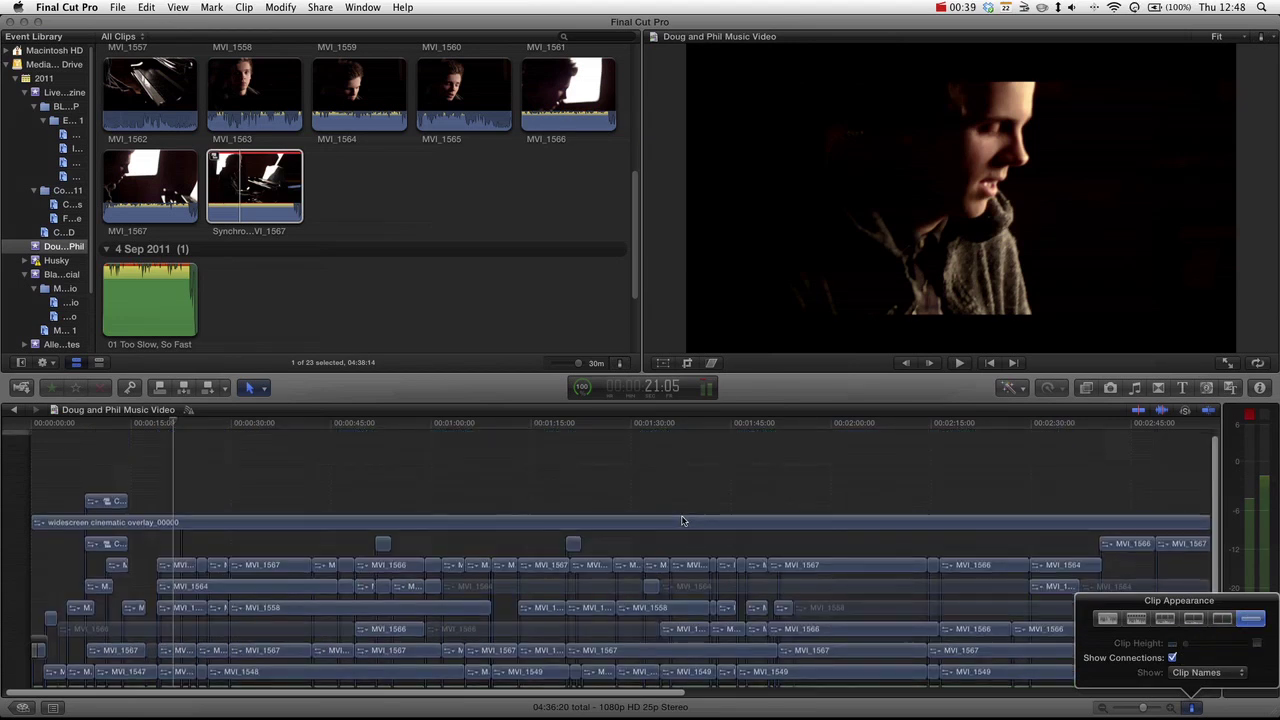
scroll(685, 522, "down", 3)
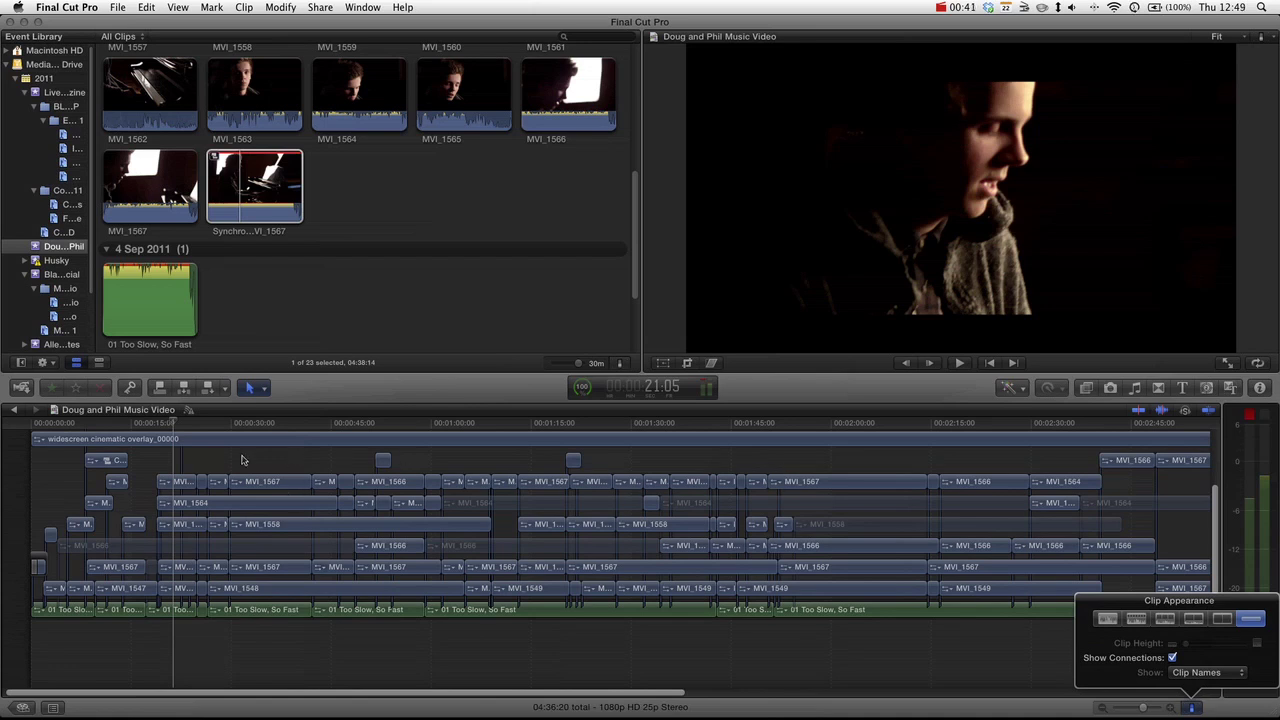
Open the empty TUTORIAL project and zoom the timeline out.
left_click(22, 707)
double_click(134, 577)
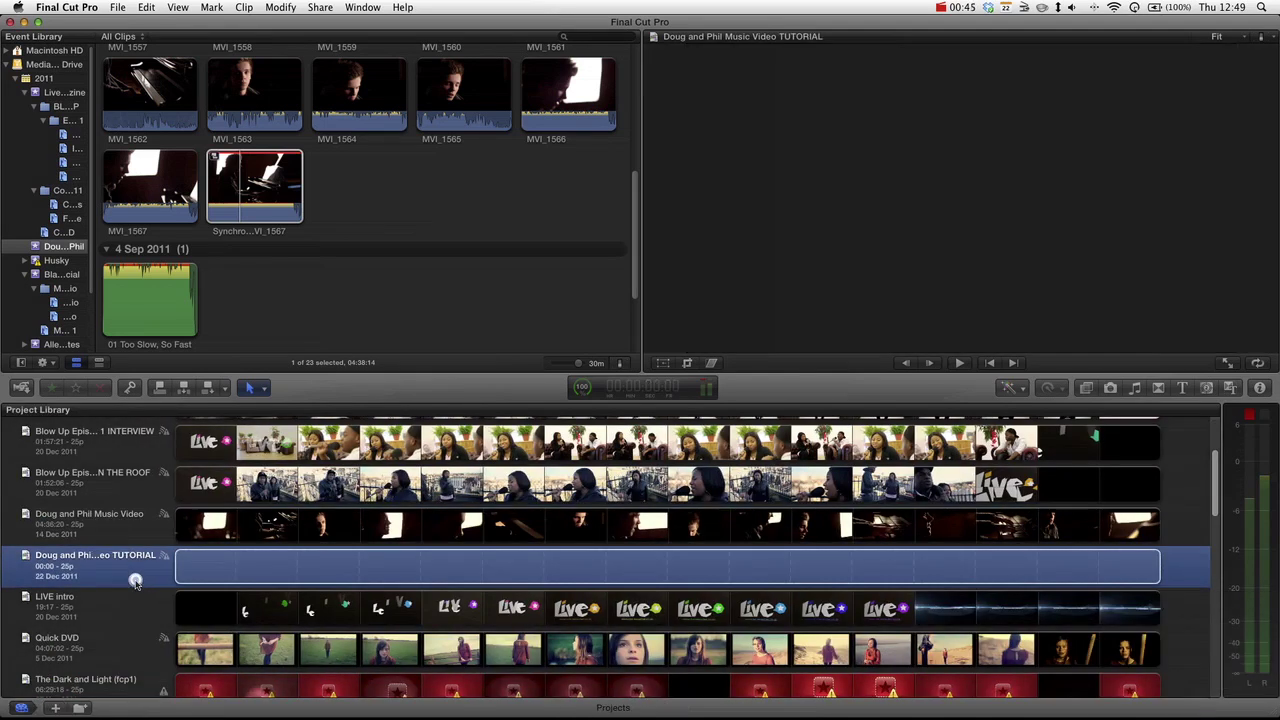
key("super+minus")
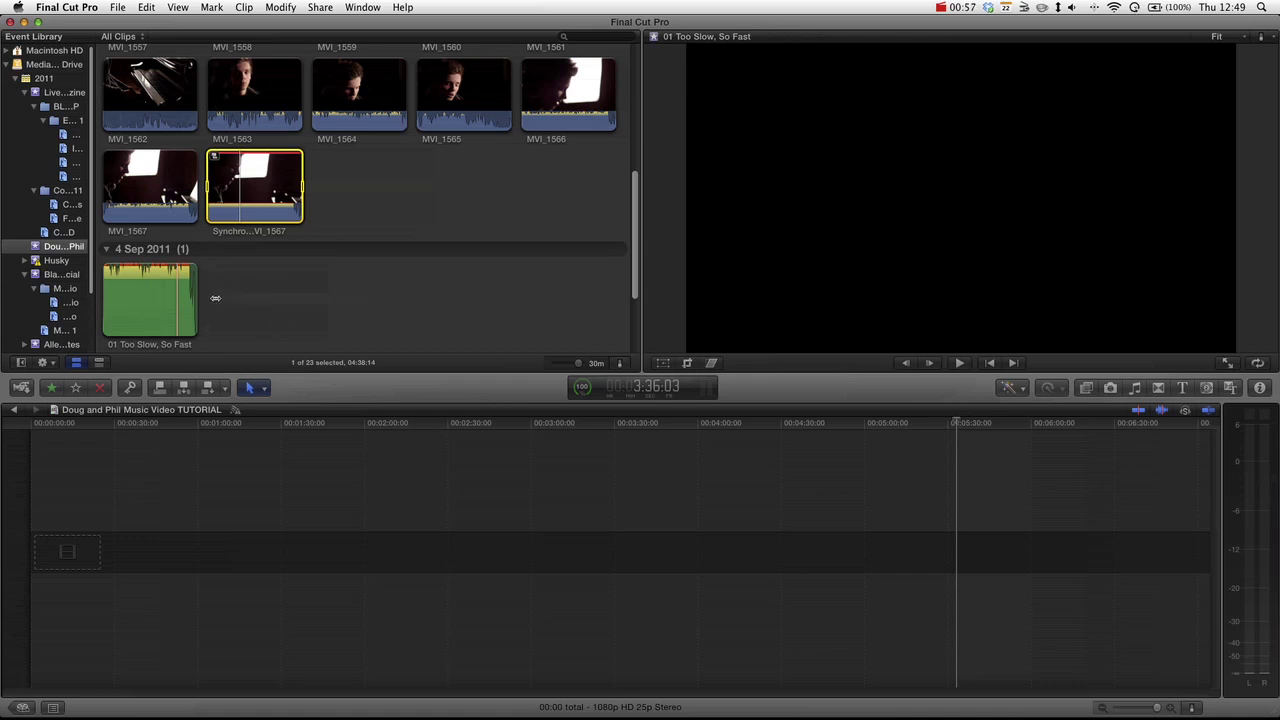
Synchronize MVI_1567 with the 01 Too Slow, So Fast song and place it at the timeline start.
key("space")
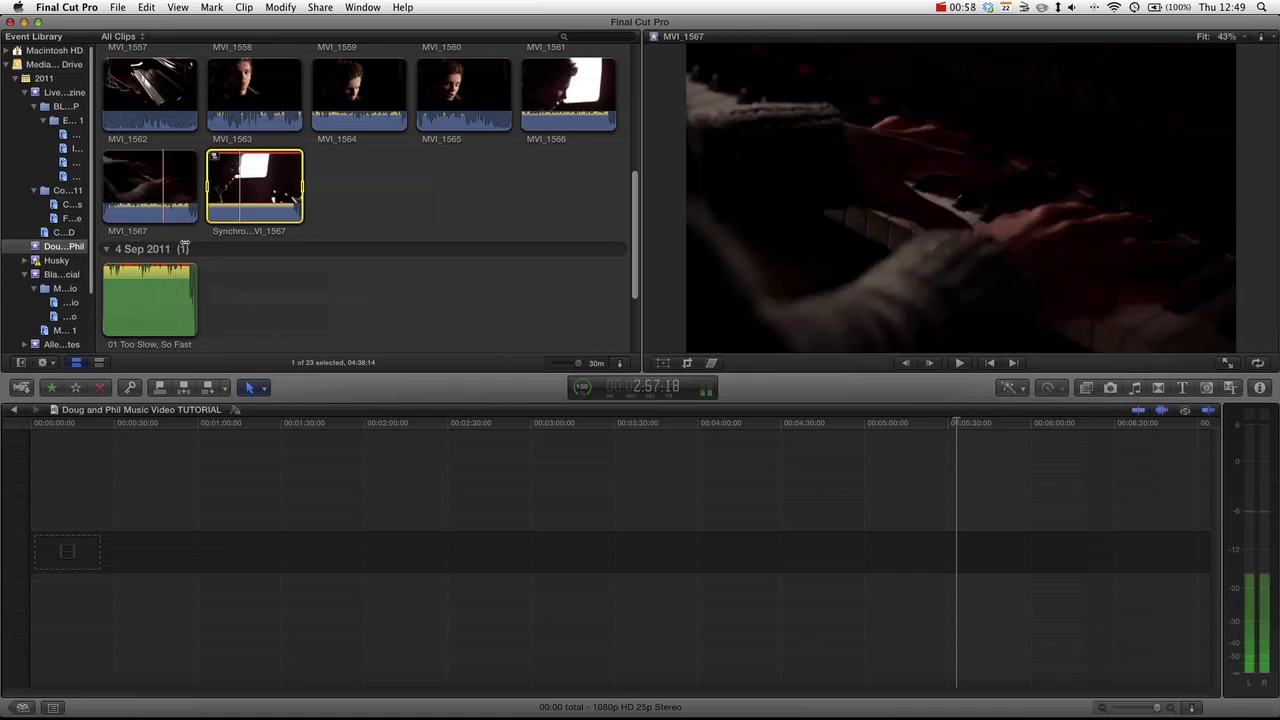
left_click(150, 191)
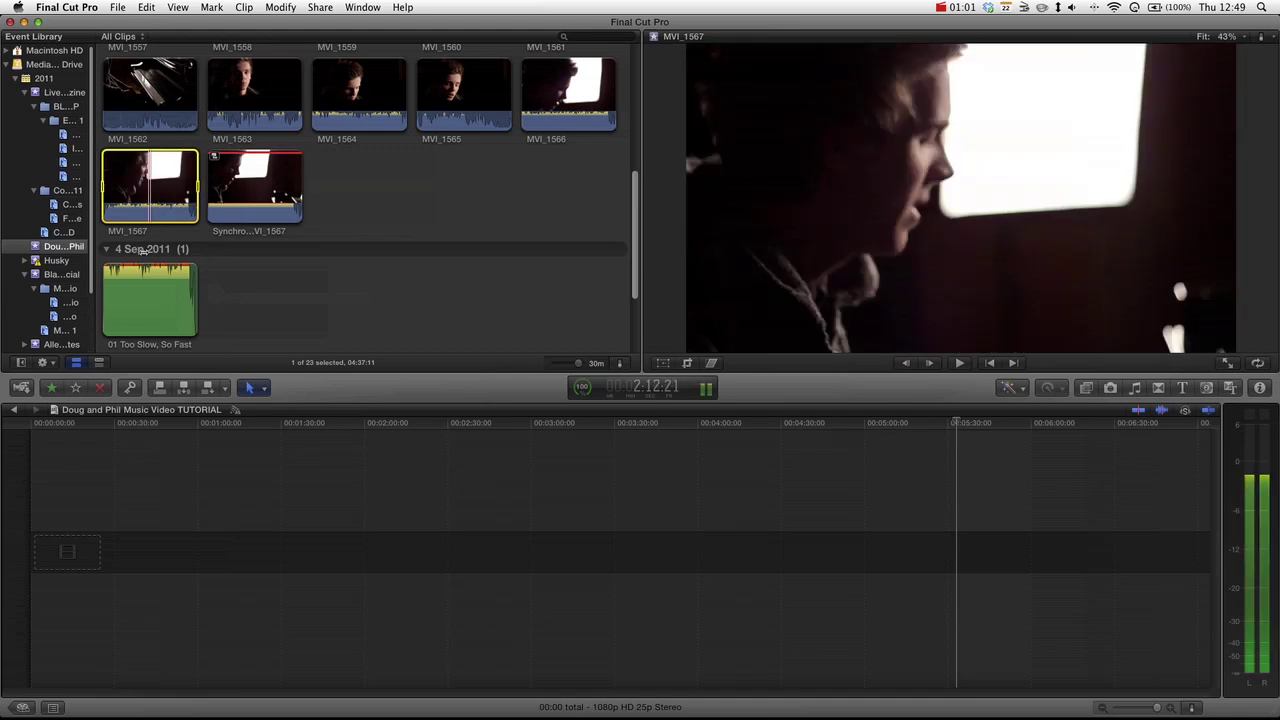
left_click(140, 270)
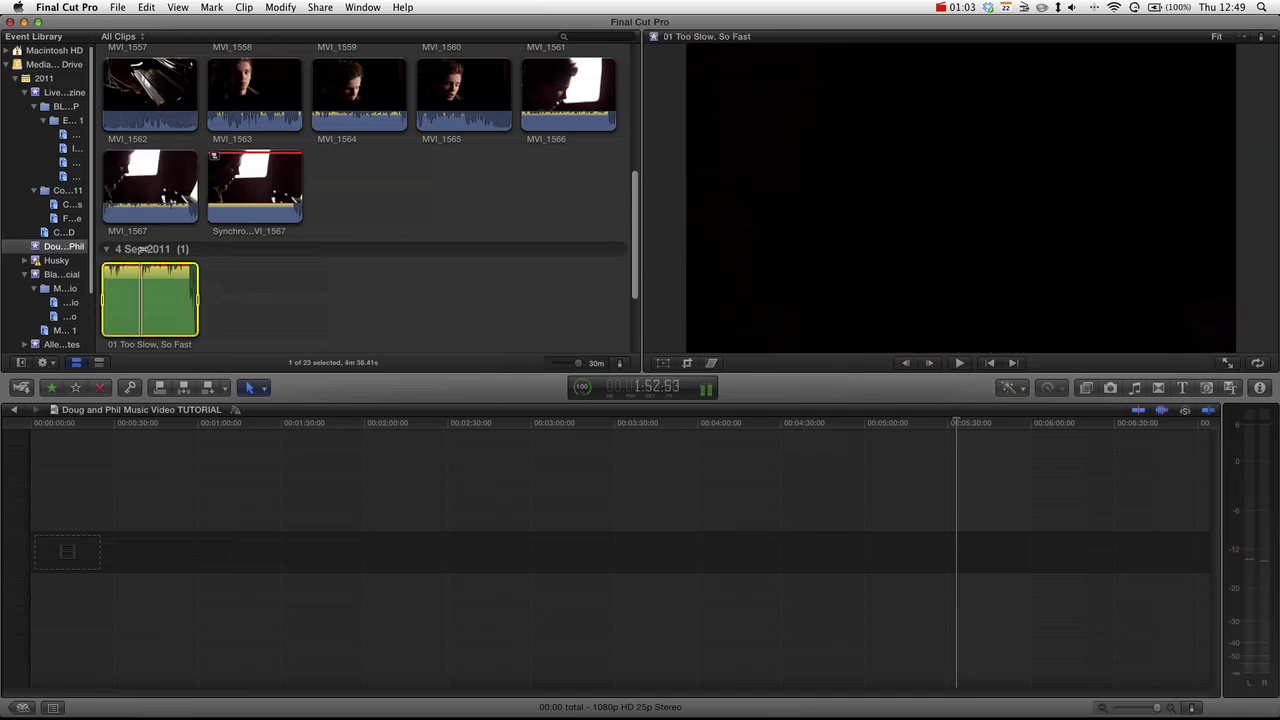
right_click(149, 200)
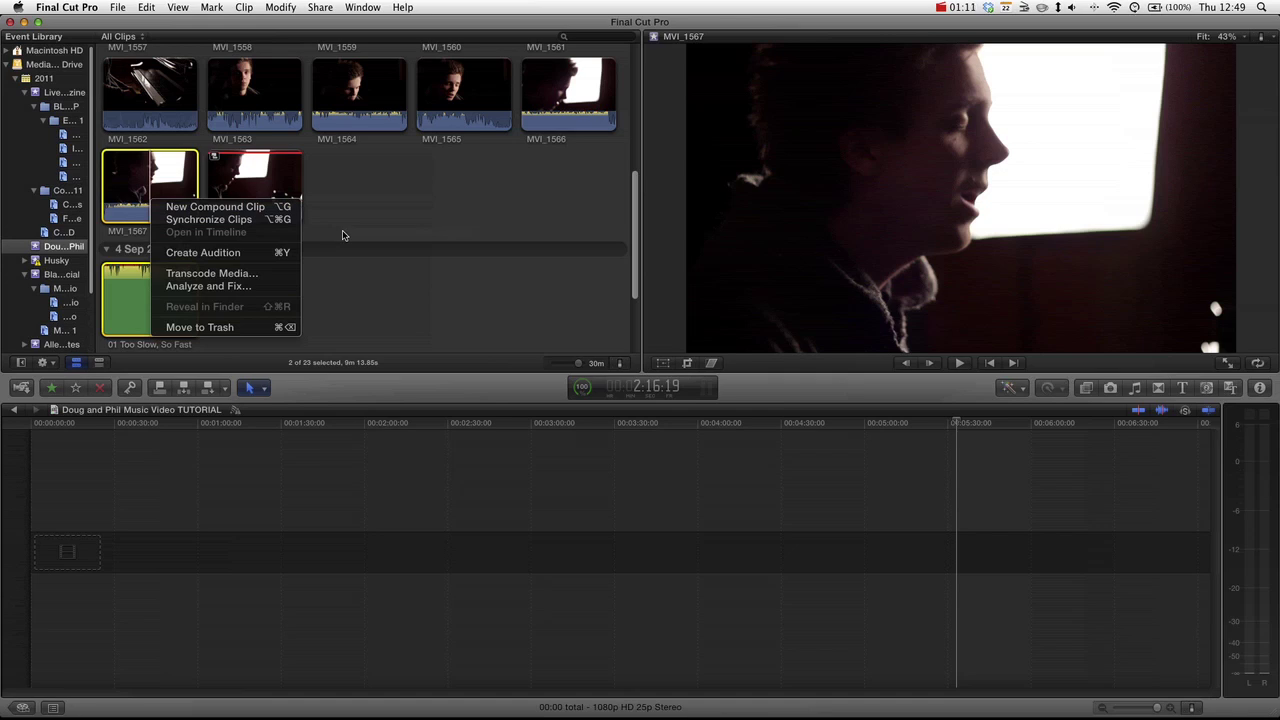
left_click(258, 192)
key("space")
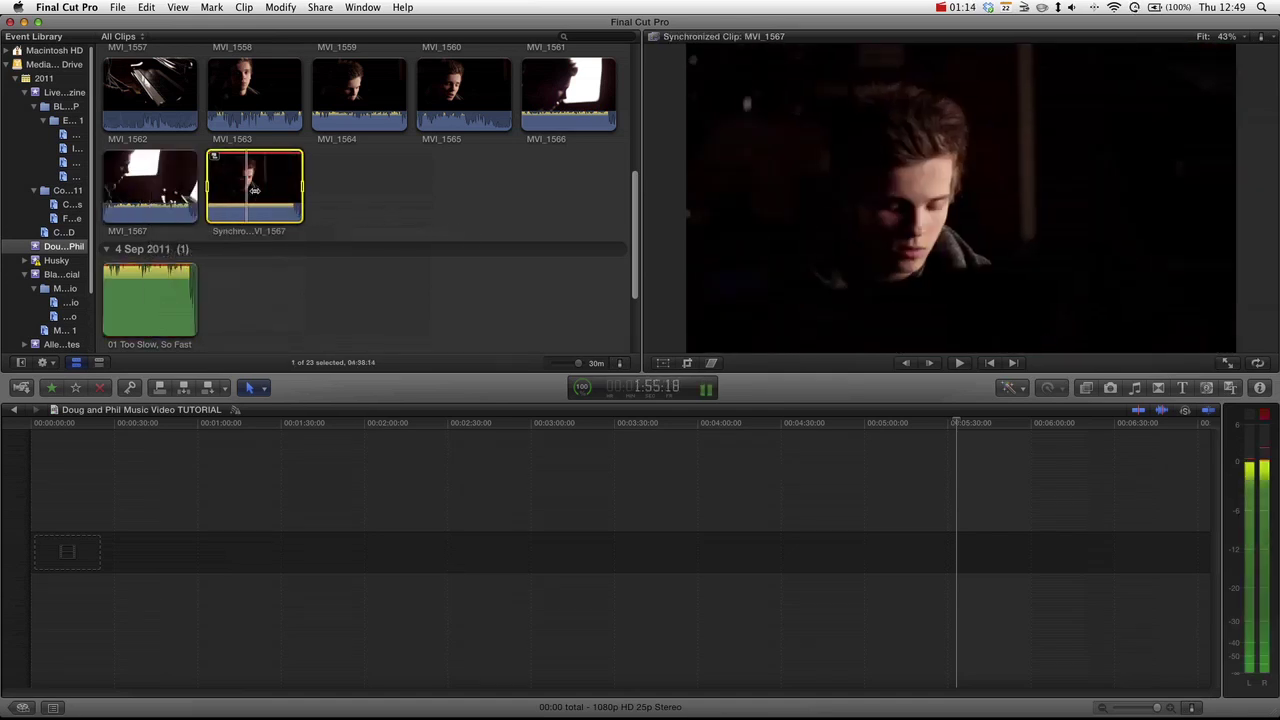
key("space")
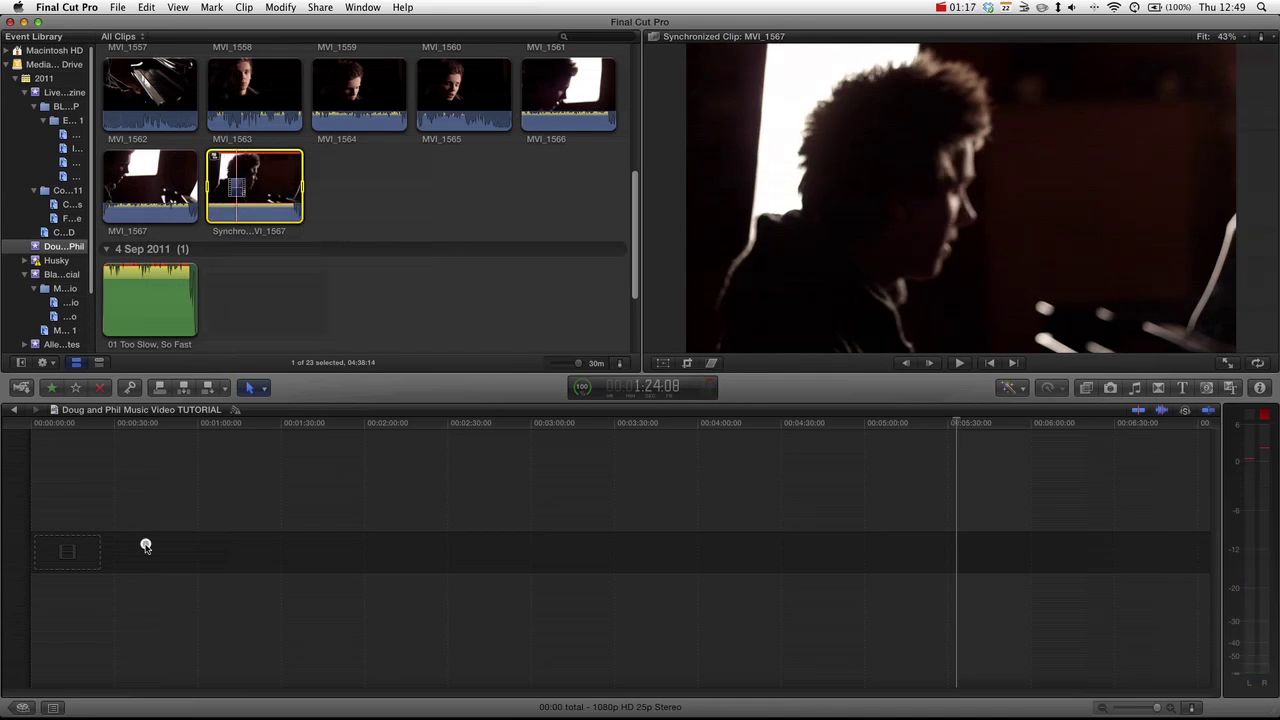
left_click_drag(145, 560, 112, 557)
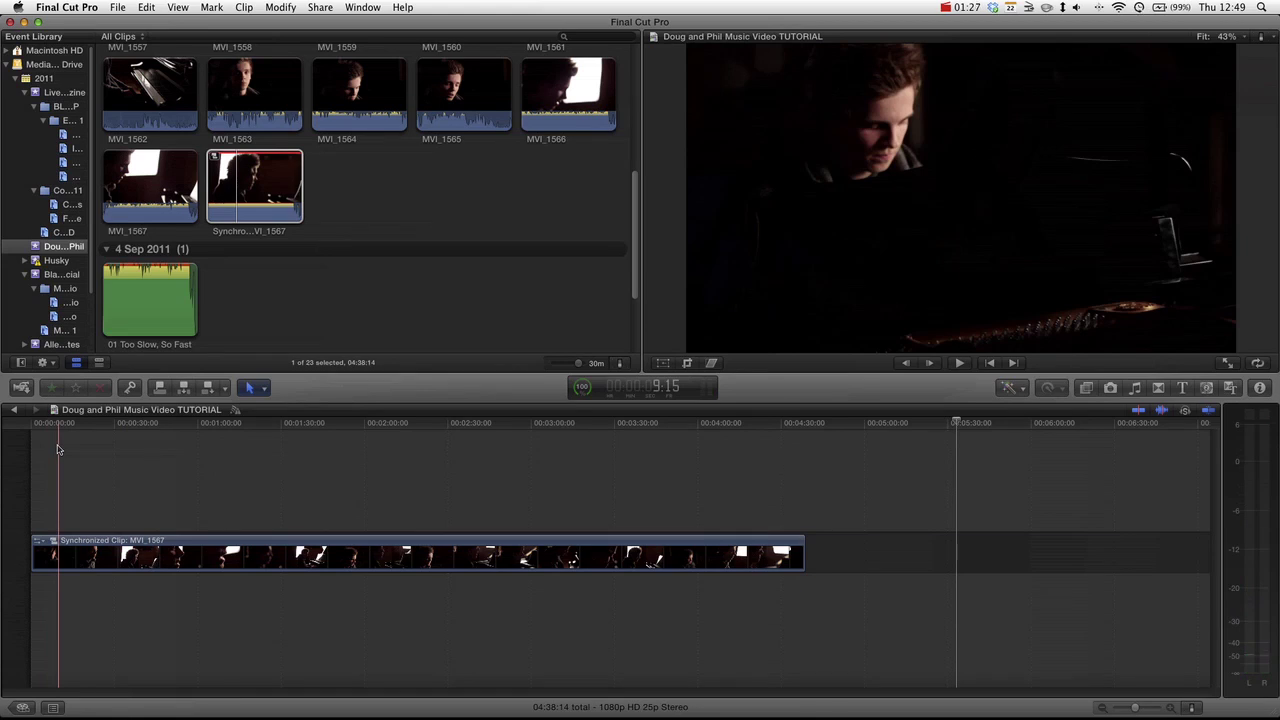
Play the synchronized clip at two points in the song to check sync.
key("space")
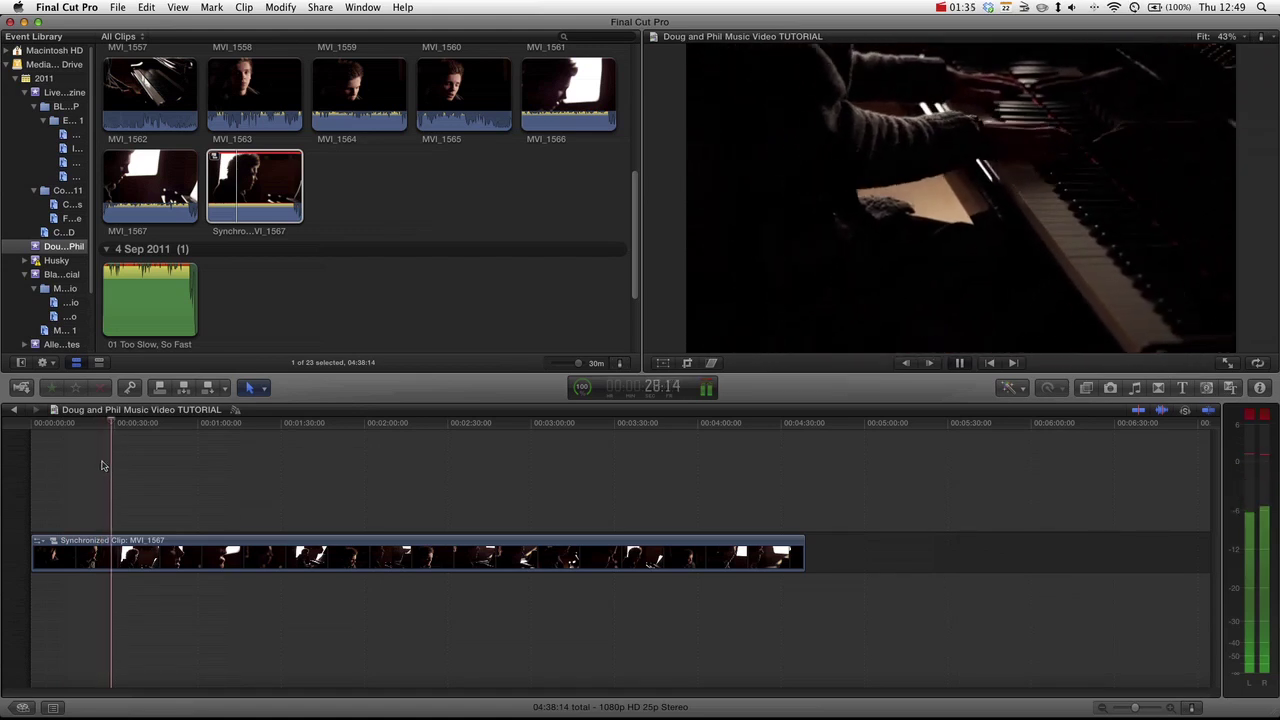
key("space")
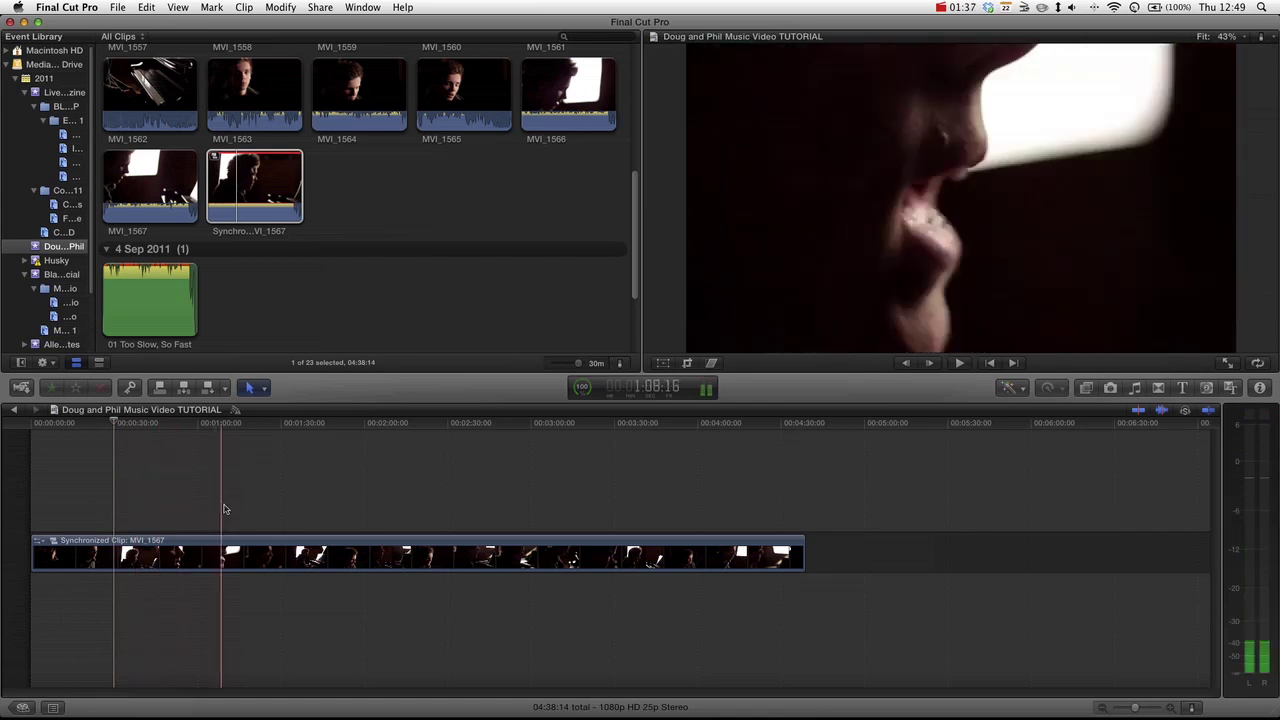
key("space")
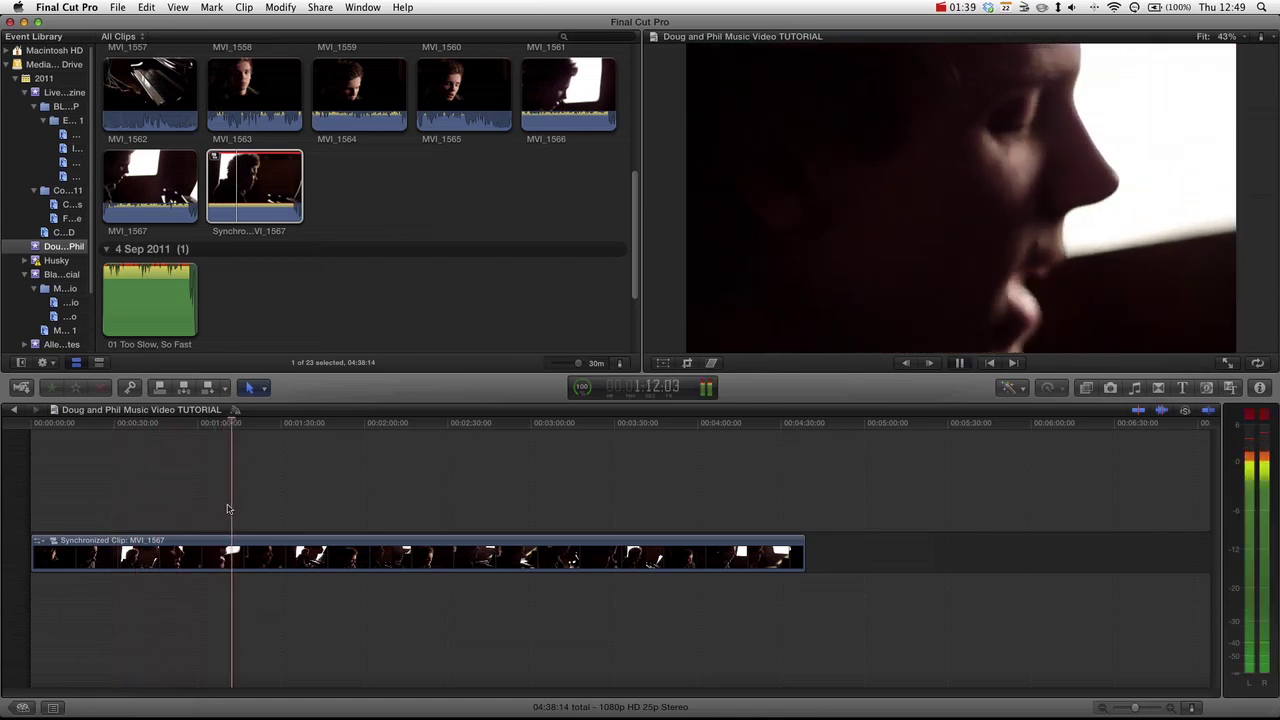
key("space")
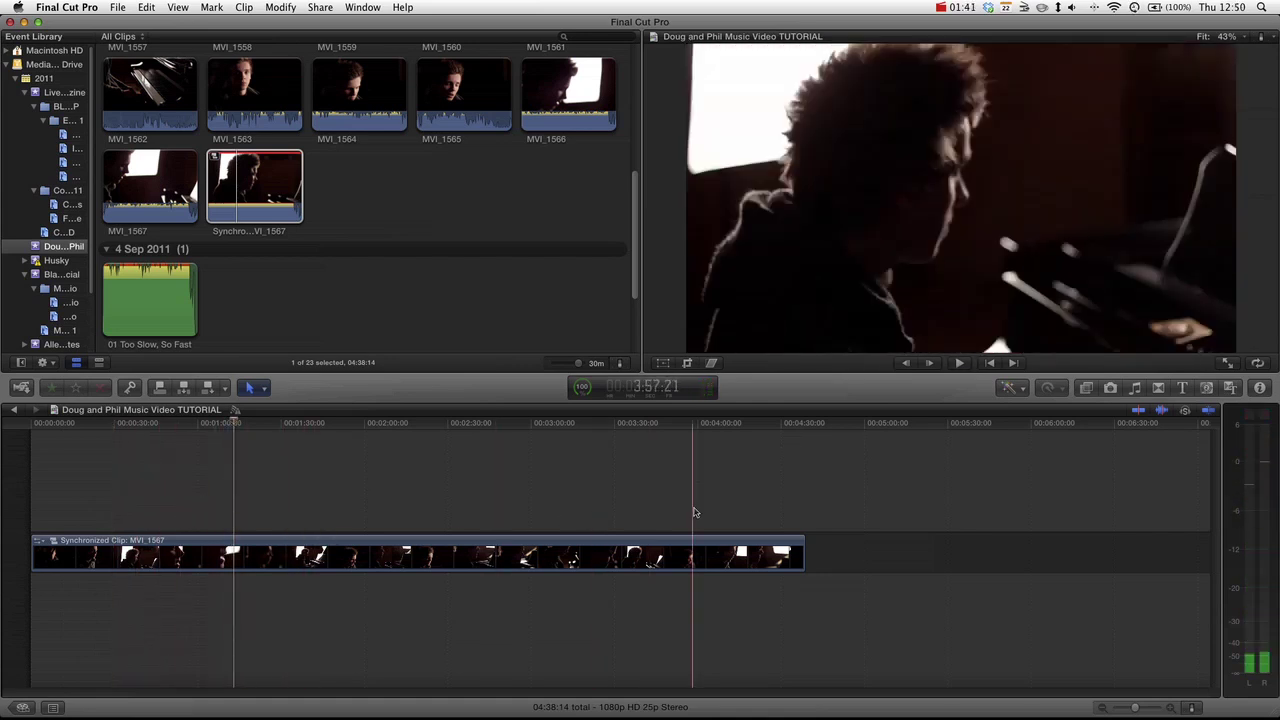
Show timeline clips as taller filmstrips with audio waveforms.
left_click(383, 557)
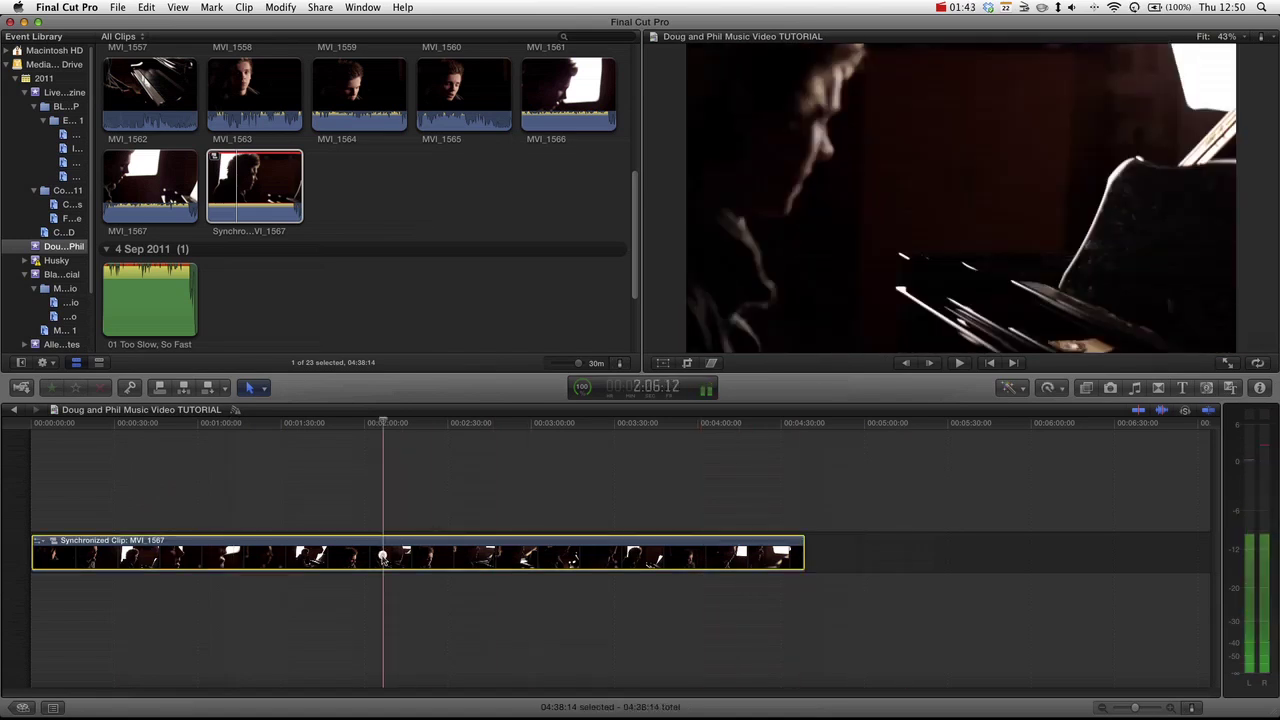
left_click(1192, 708)
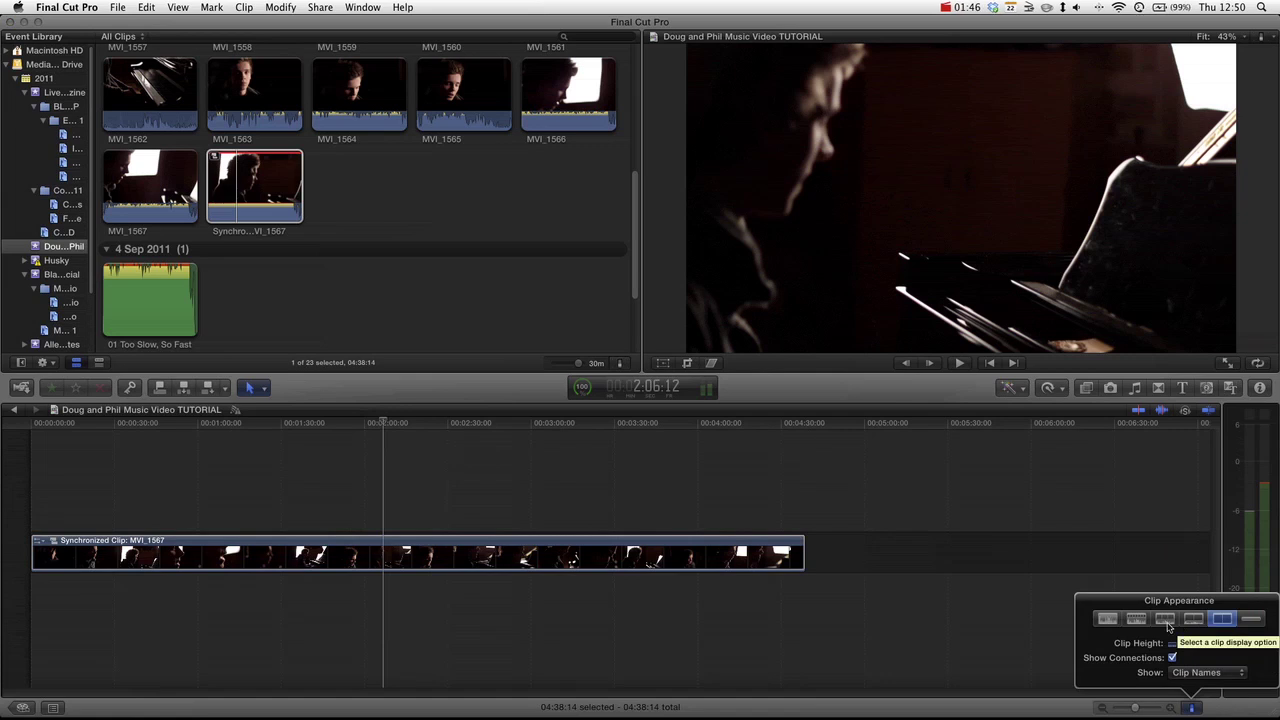
left_click(1165, 618)
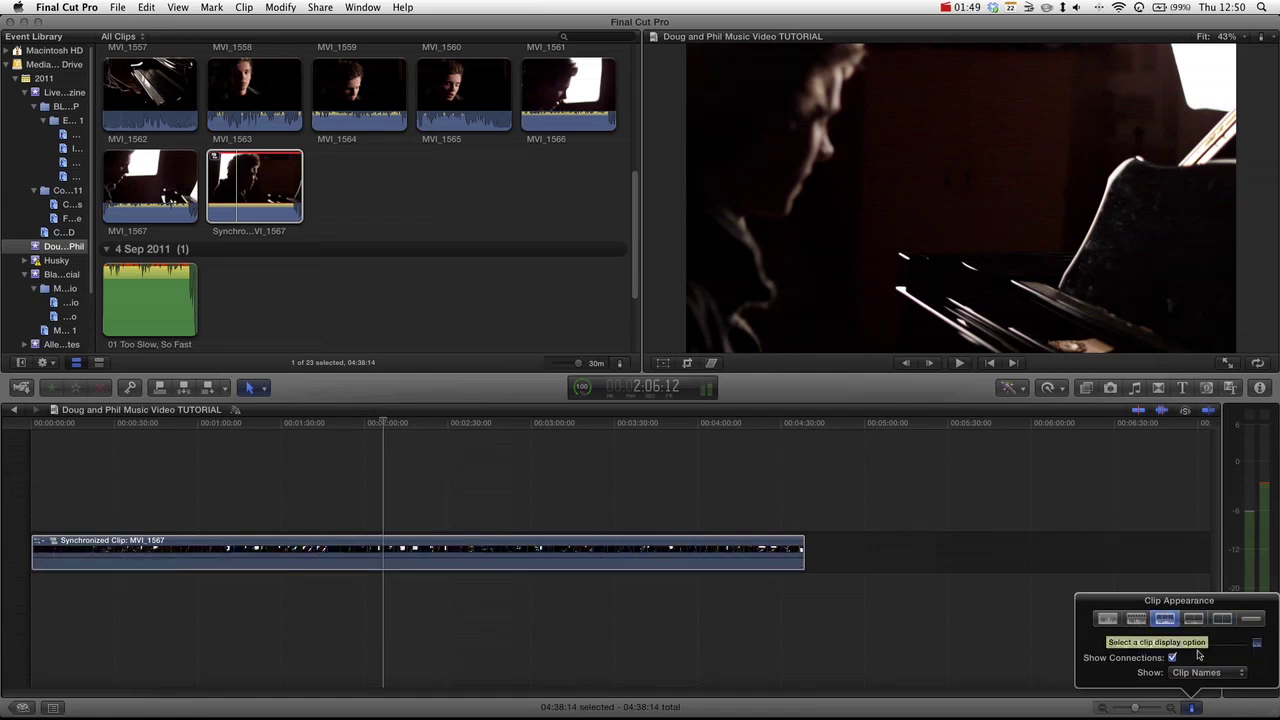
left_click_drag(1188, 644, 1197, 644)
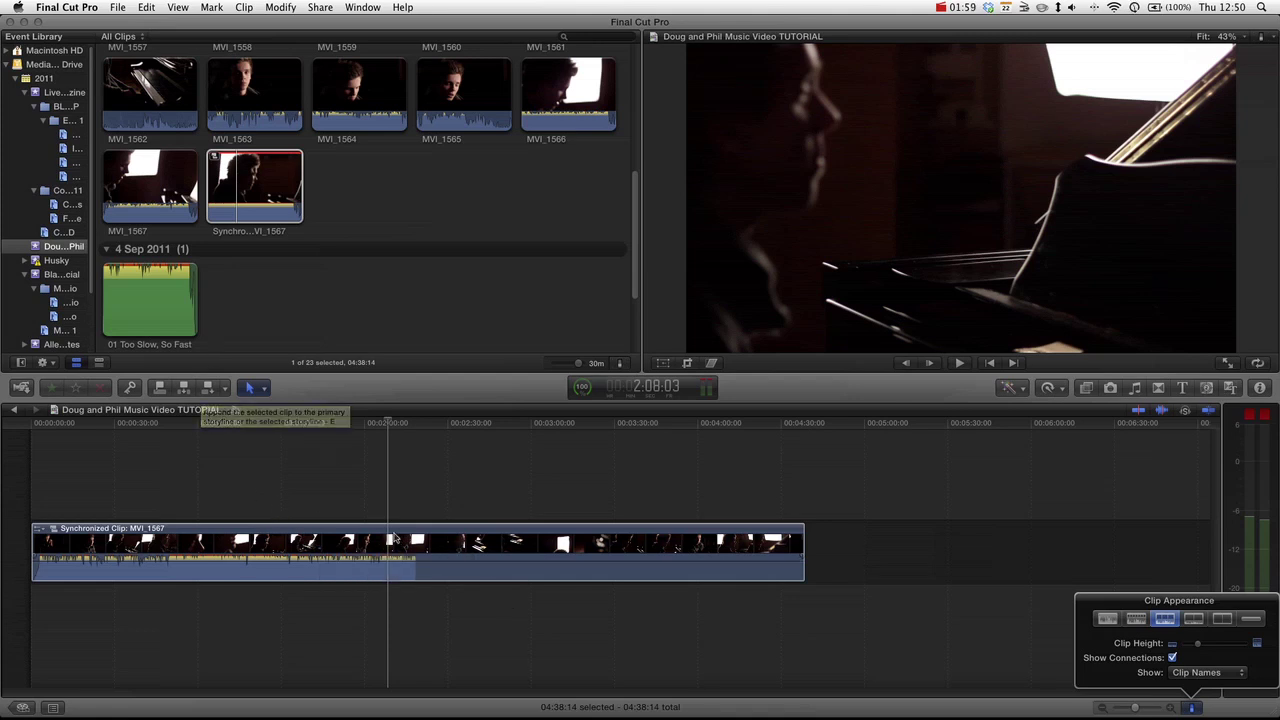
left_click(397, 545)
Replace the synchronized clip with the 01 Too Slow, So Fast song in the timeline.
key("Delete")
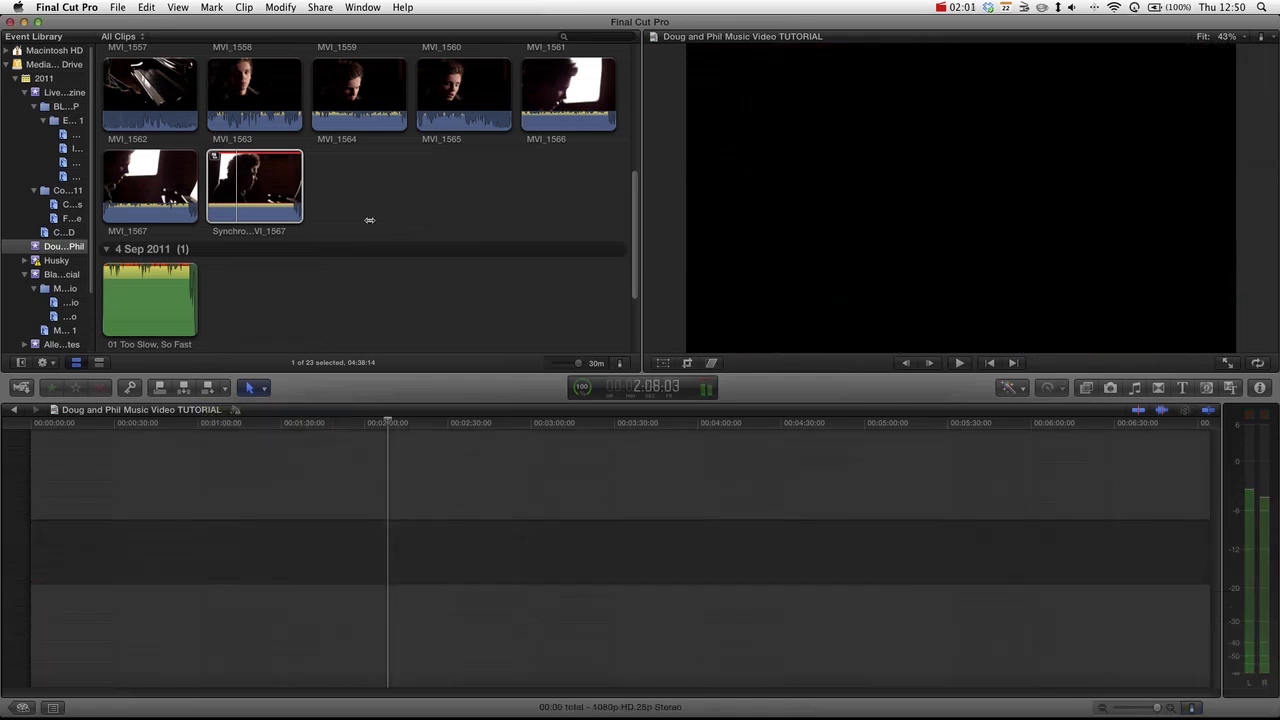
scroll(419, 196, "down", 2)
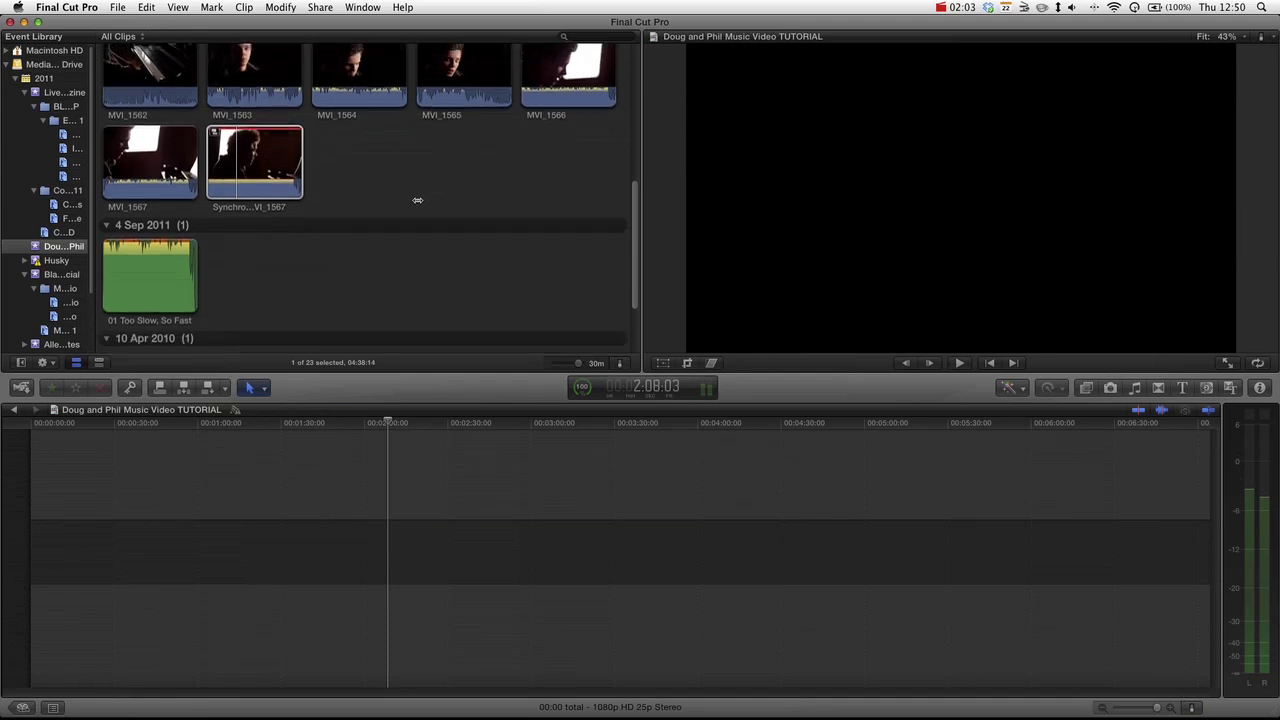
scroll(417, 200, "up", 3)
scroll(414, 202, "down", 1)
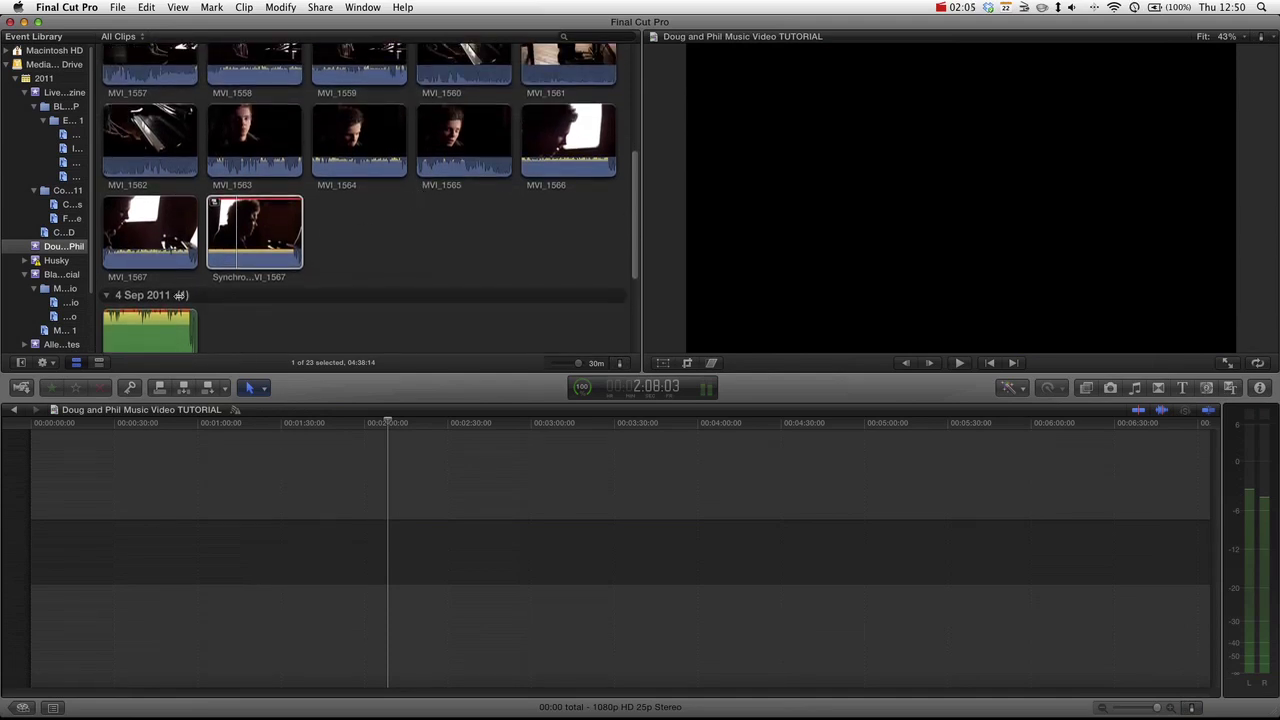
left_click(138, 325)
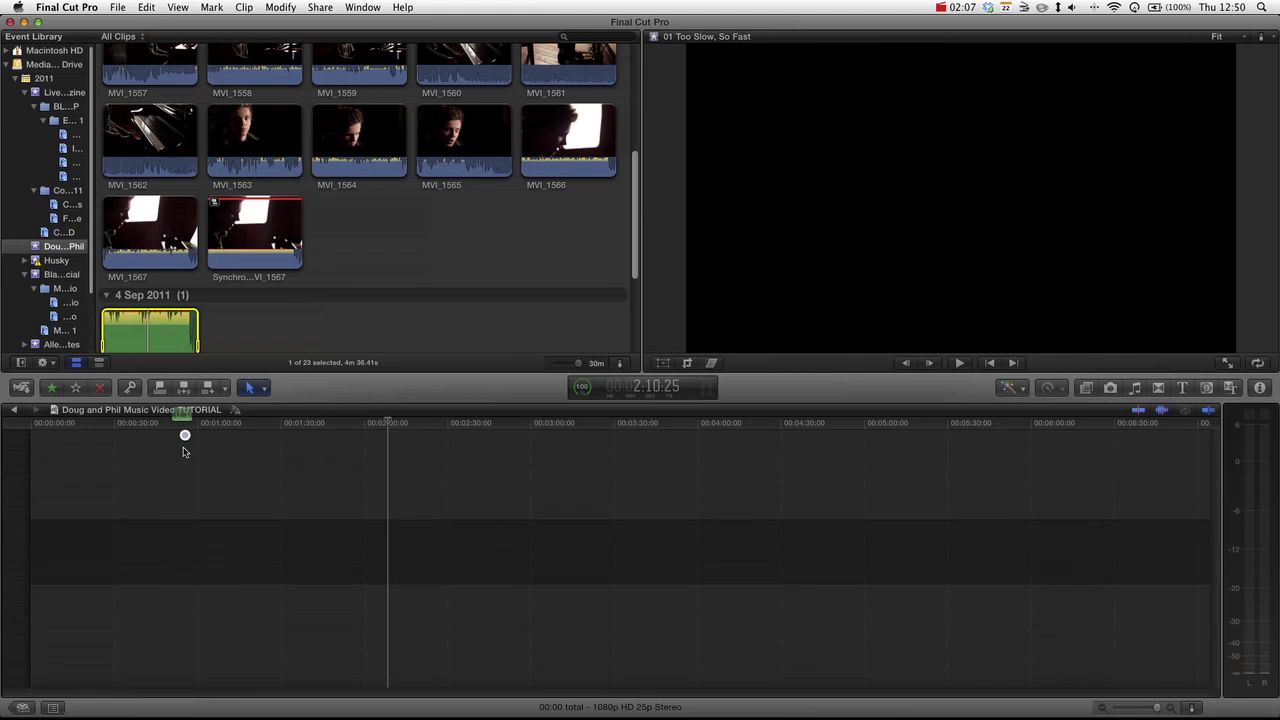
left_click_drag(175, 467, 80, 543)
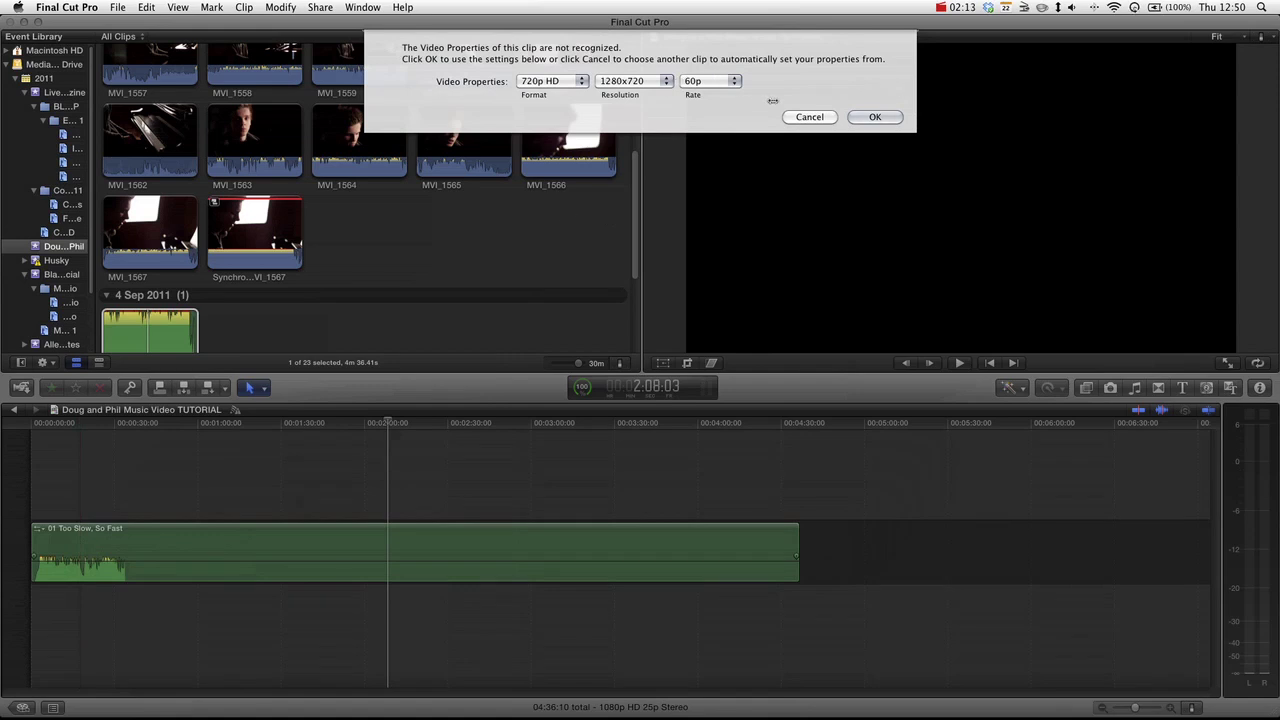
Set the project's video properties to 1080p HD at 25p.
left_click(561, 81)
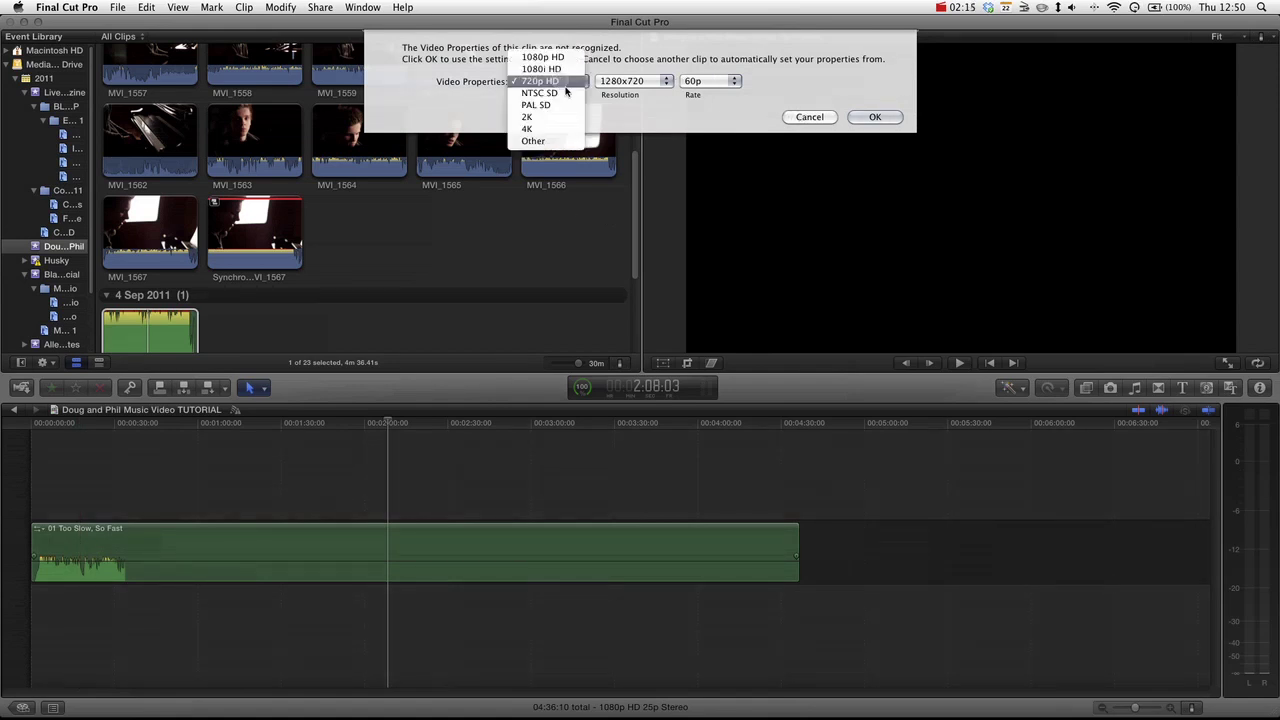
left_click(576, 60)
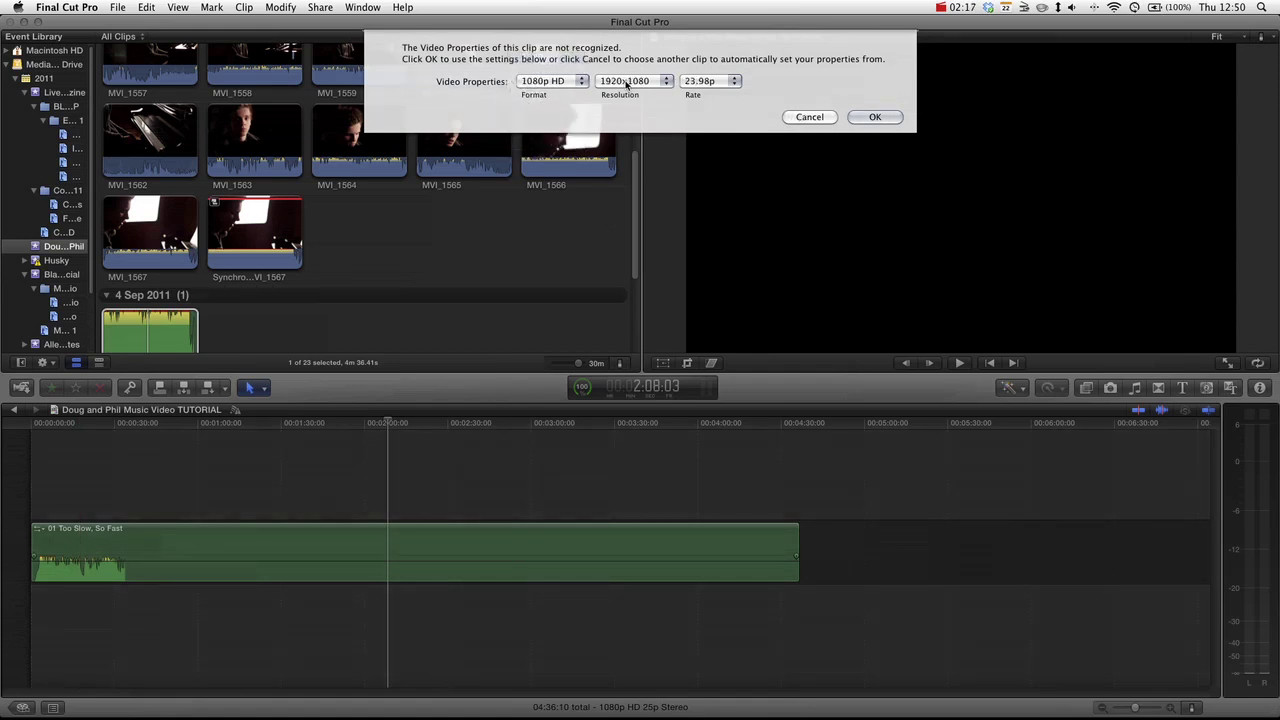
left_click(700, 81)
left_click(695, 105)
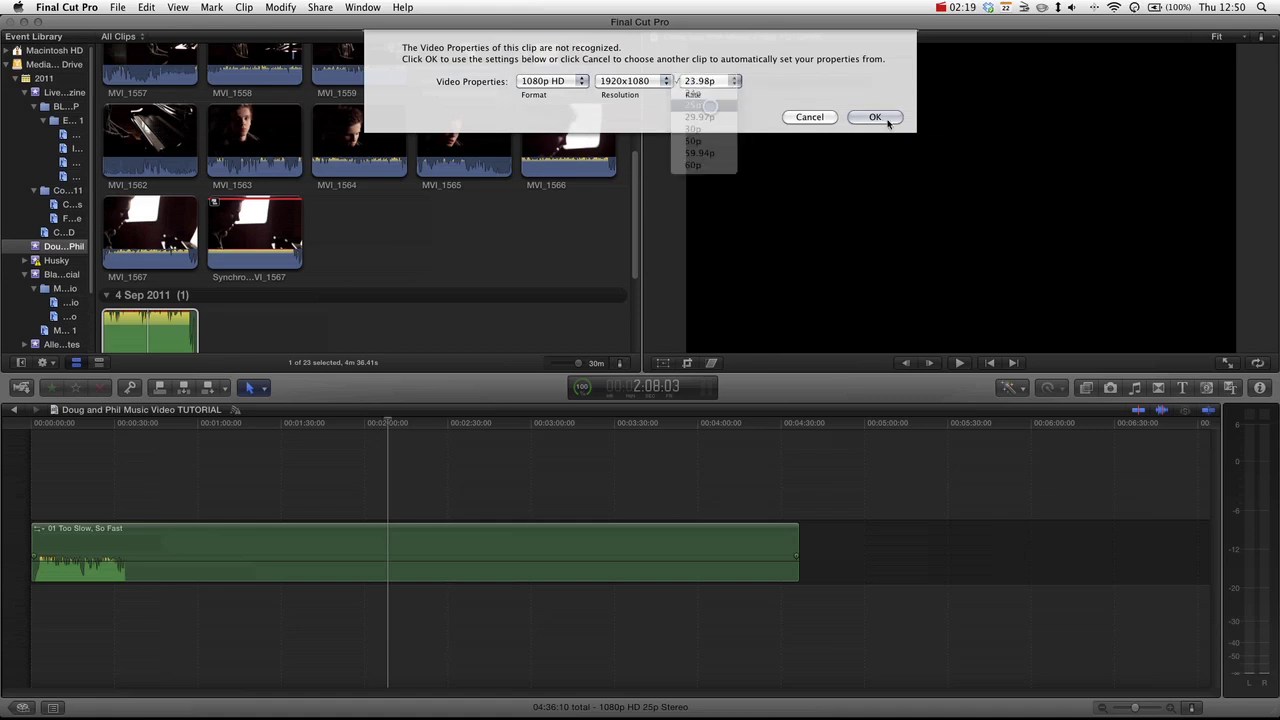
left_click(874, 117)
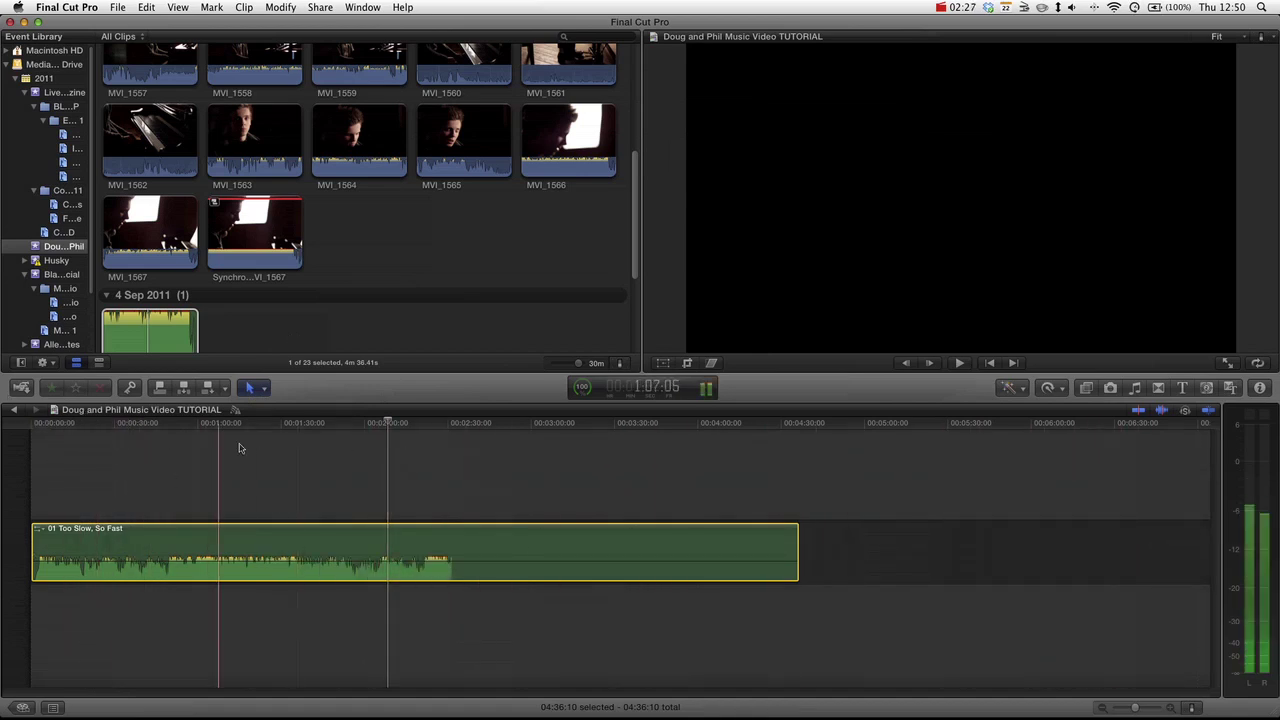
Mark a start point in piano clip MVI_1547 and connect it above the song at the timeline start.
scroll(424, 133, "down", 3)
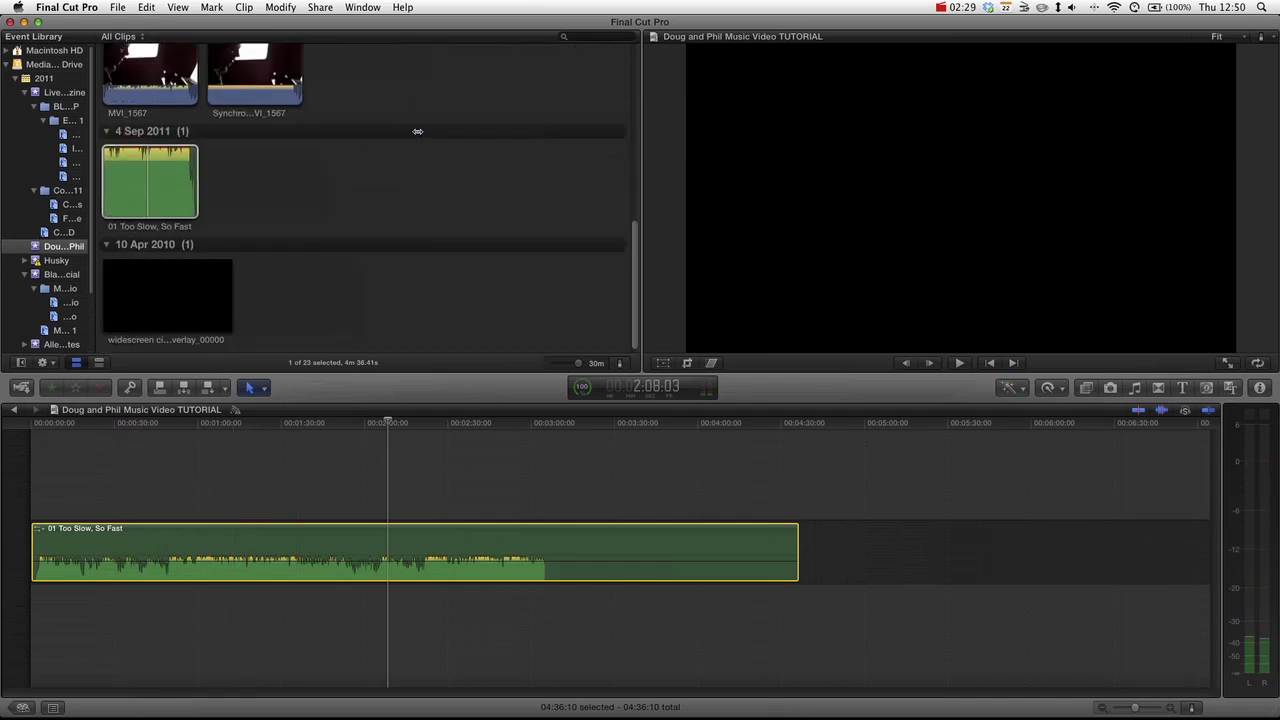
scroll(417, 131, "up", 8)
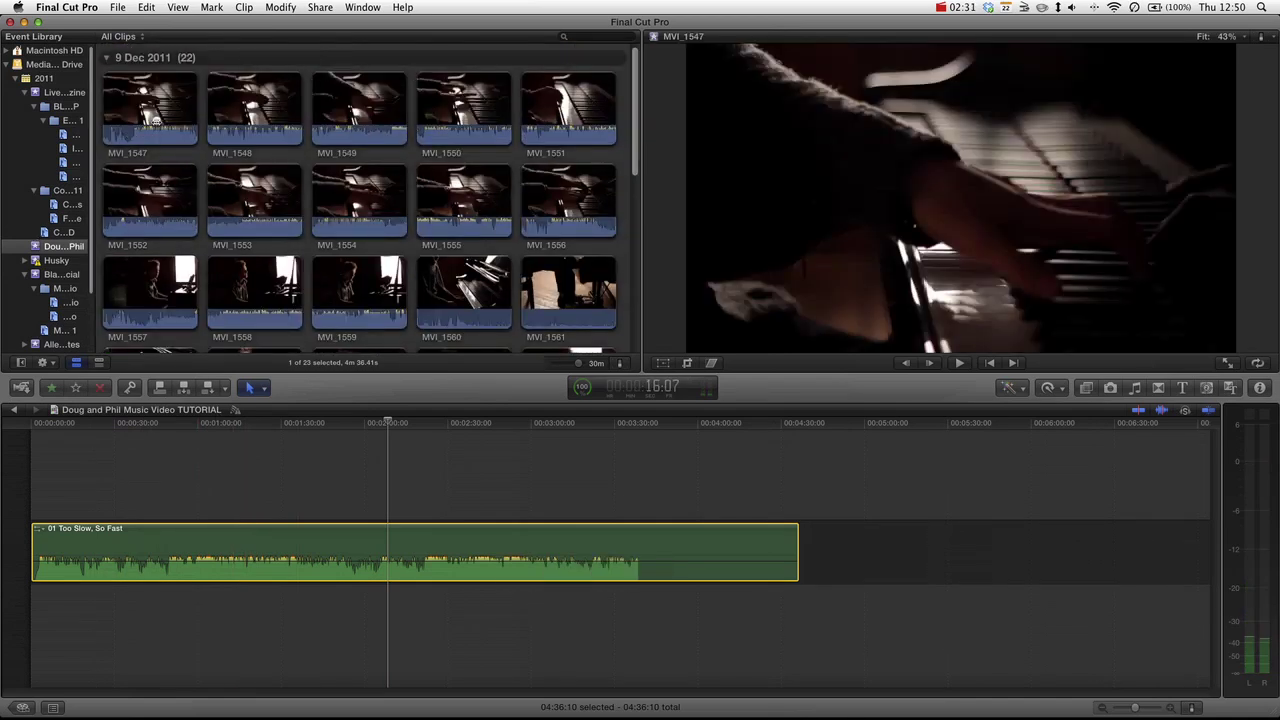
left_click(135, 124)
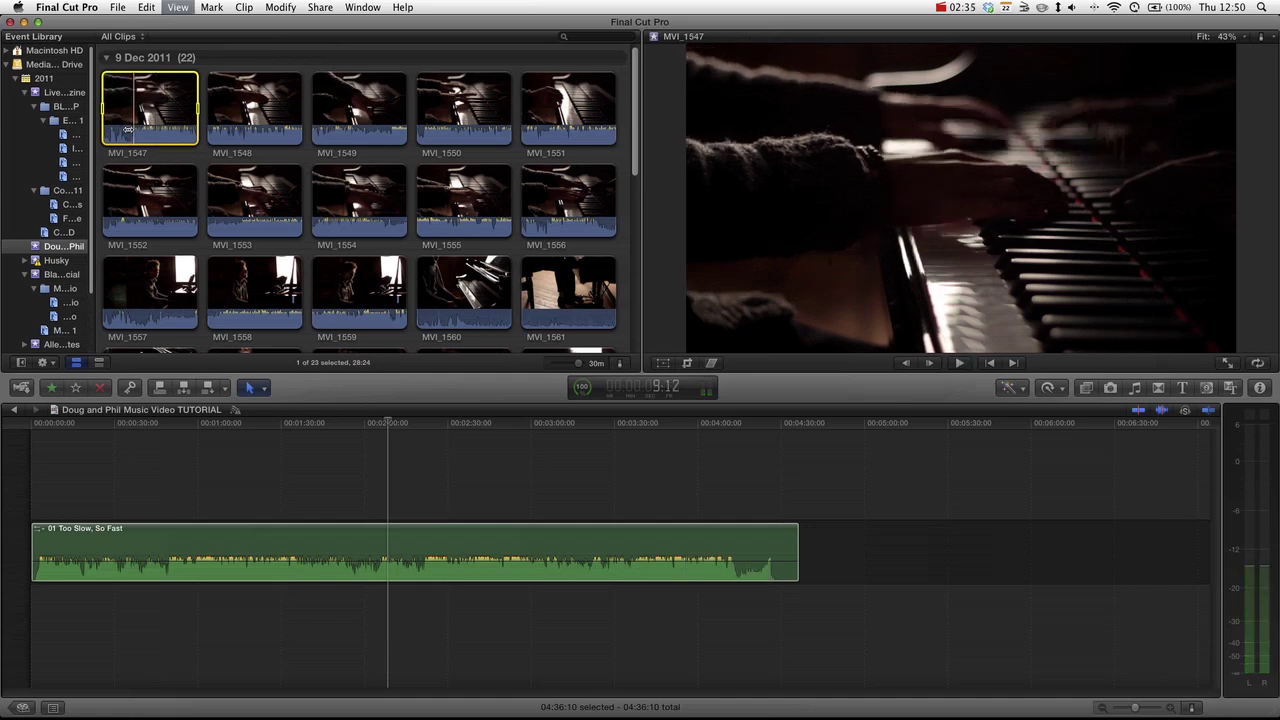
key("i")
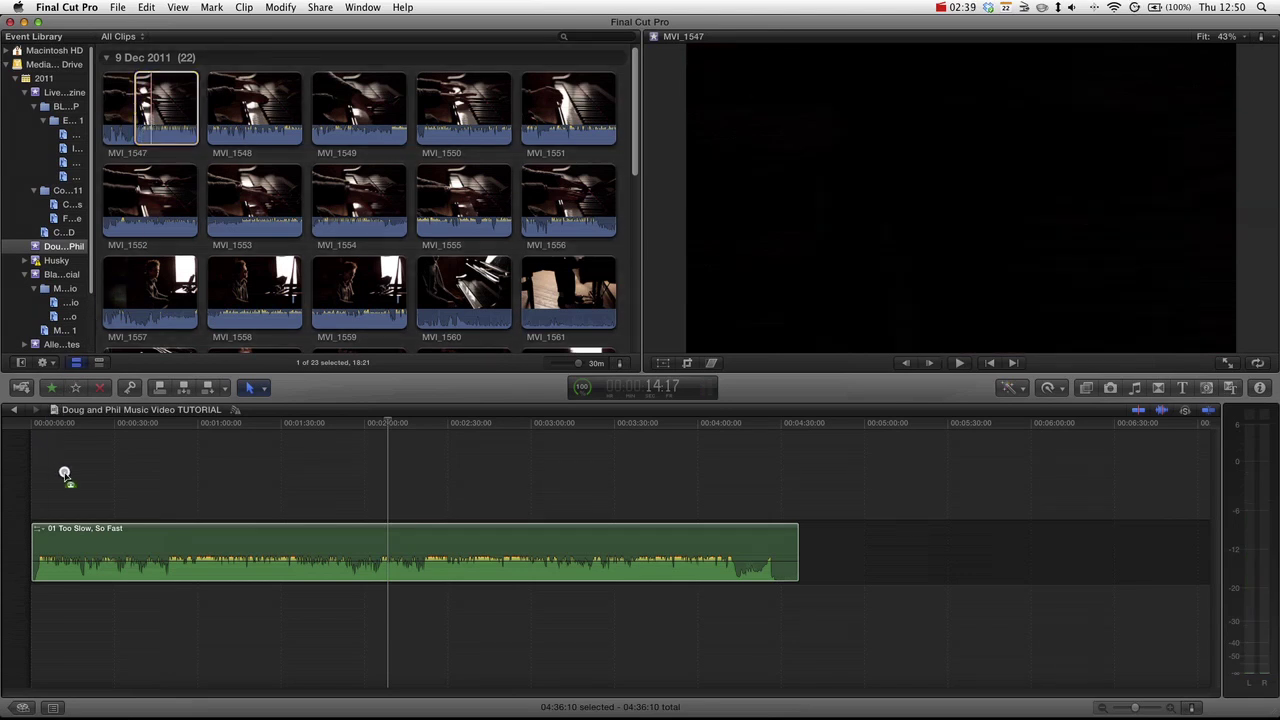
left_click_drag(63, 471, 43, 478)
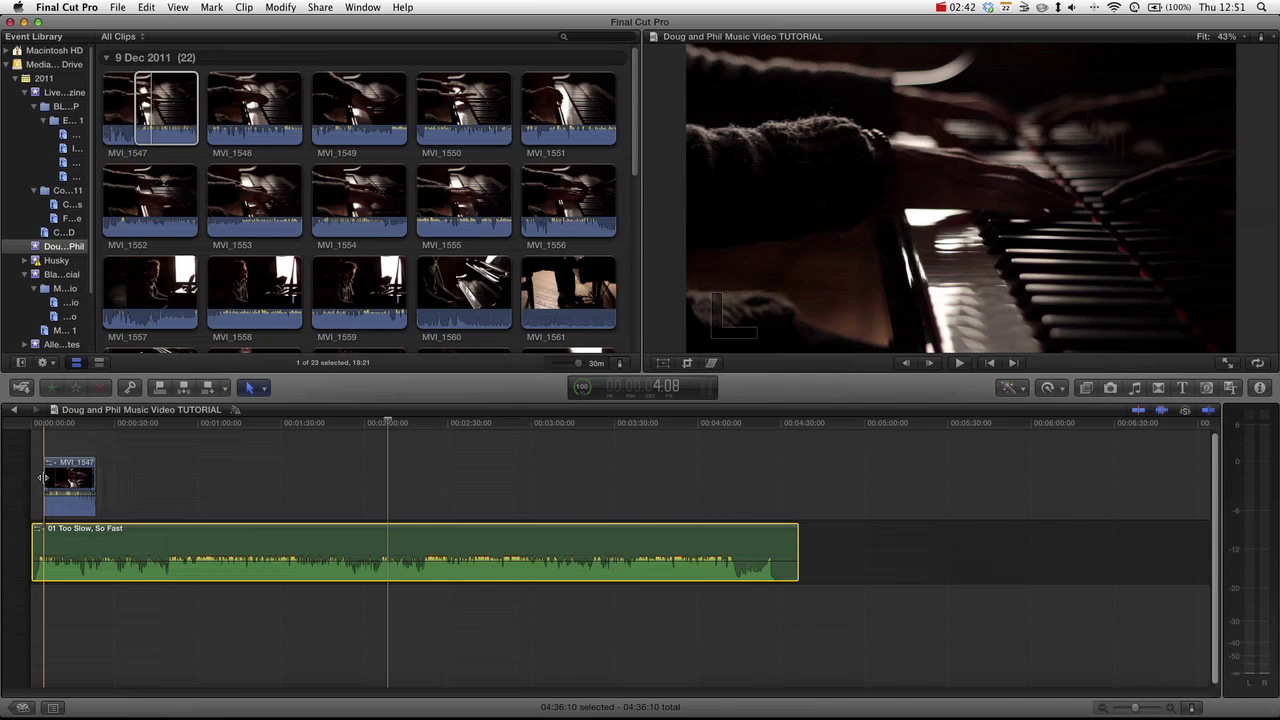
key("super+equal")
key("super+equal")
key("super+equal")
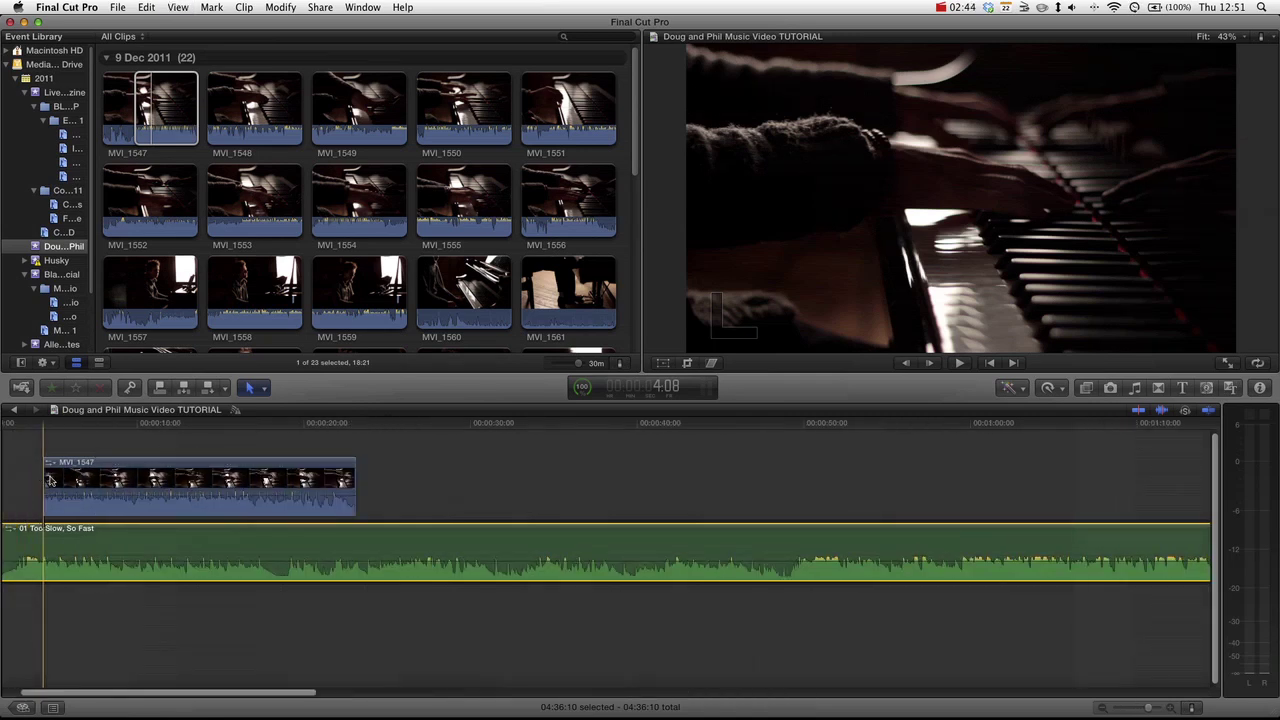
scroll(50, 480, "left", 3)
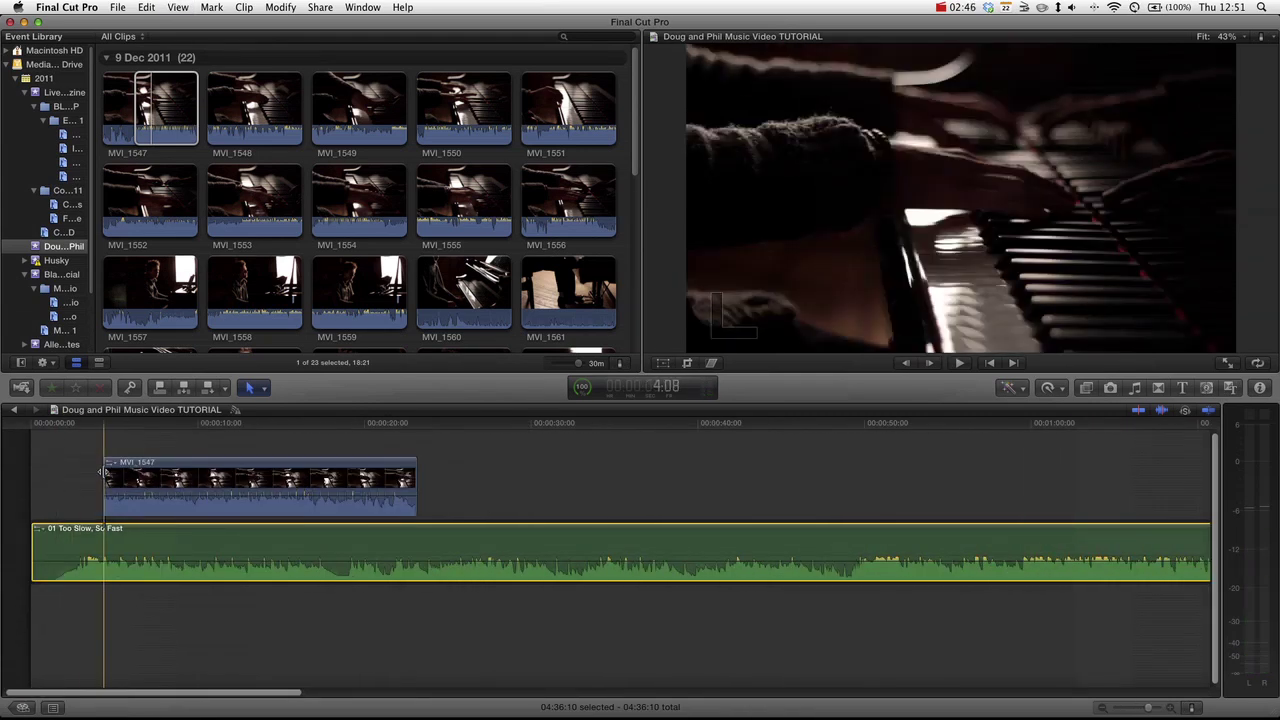
Slide MVI_1547 slightly later until it matches the music, checking with playback.
left_click_drag(104, 472, 80, 500)
key("space")
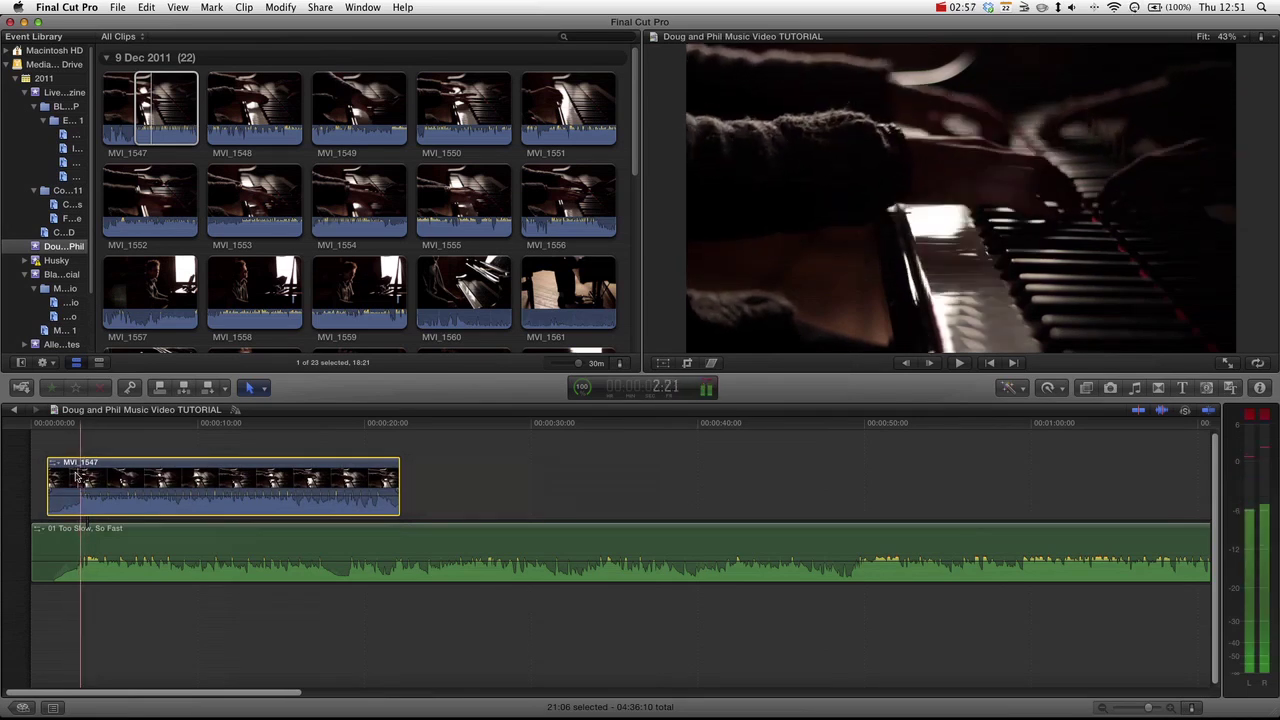
key("space")
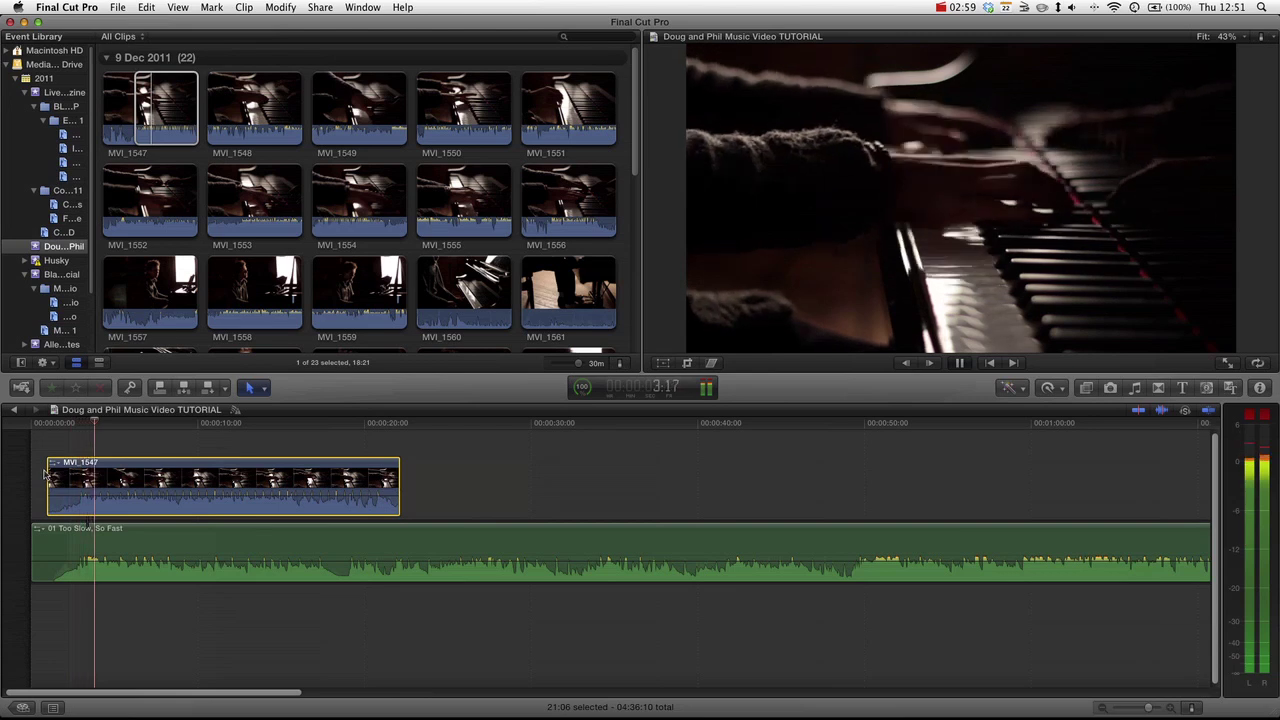
key("space")
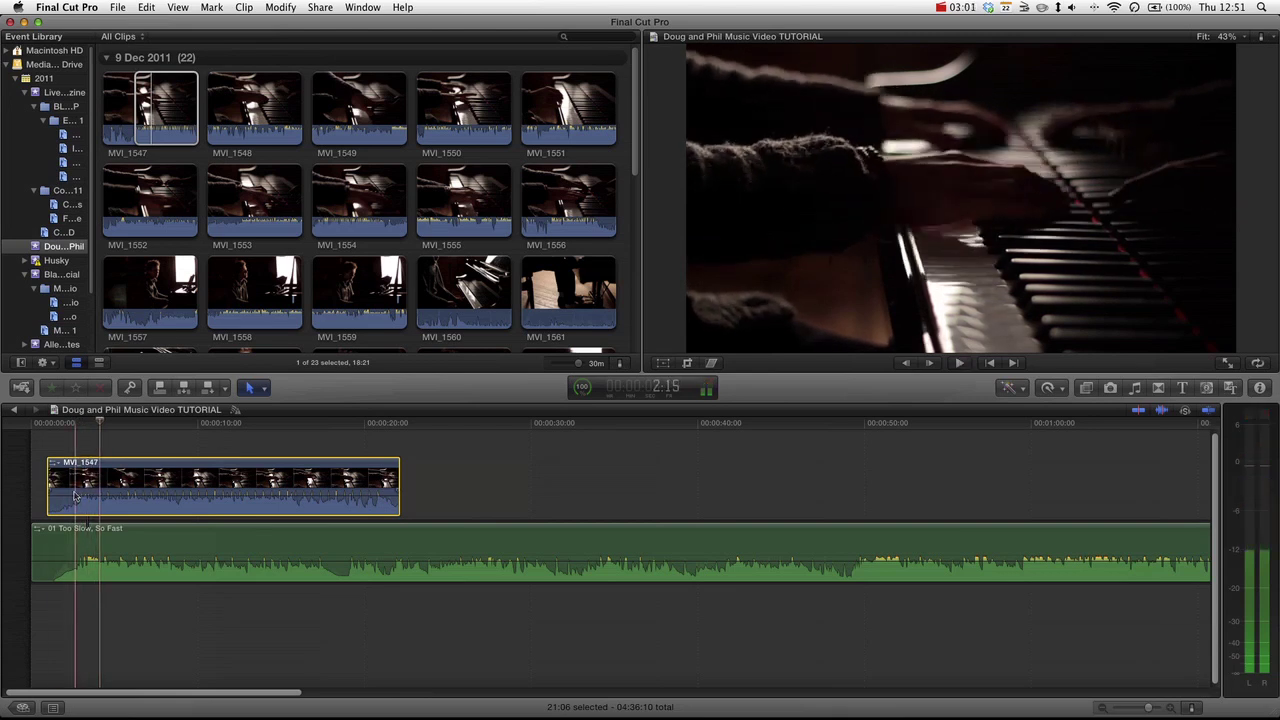
key("space")
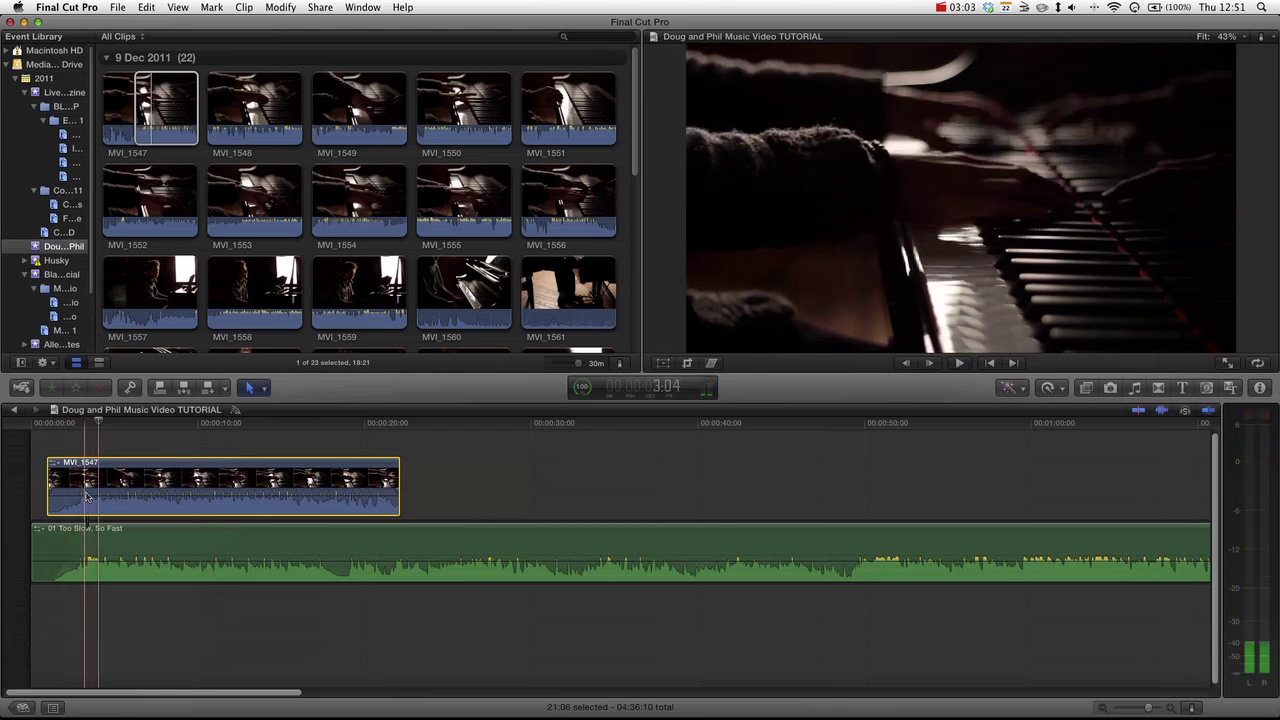
mouse_move(86, 494)
left_mouse_down()
mouse_move(103, 492)
mouse_move(88, 494)
left_mouse_up()
key("space")
key("space")
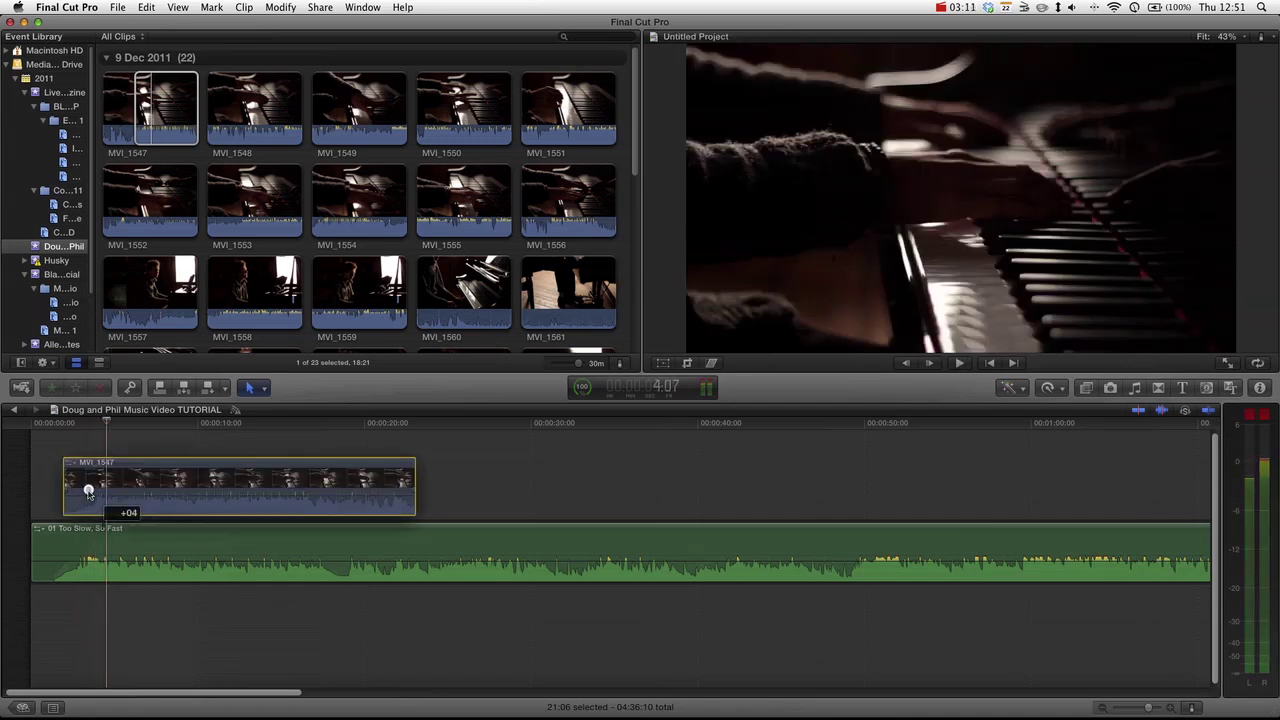
key("space")
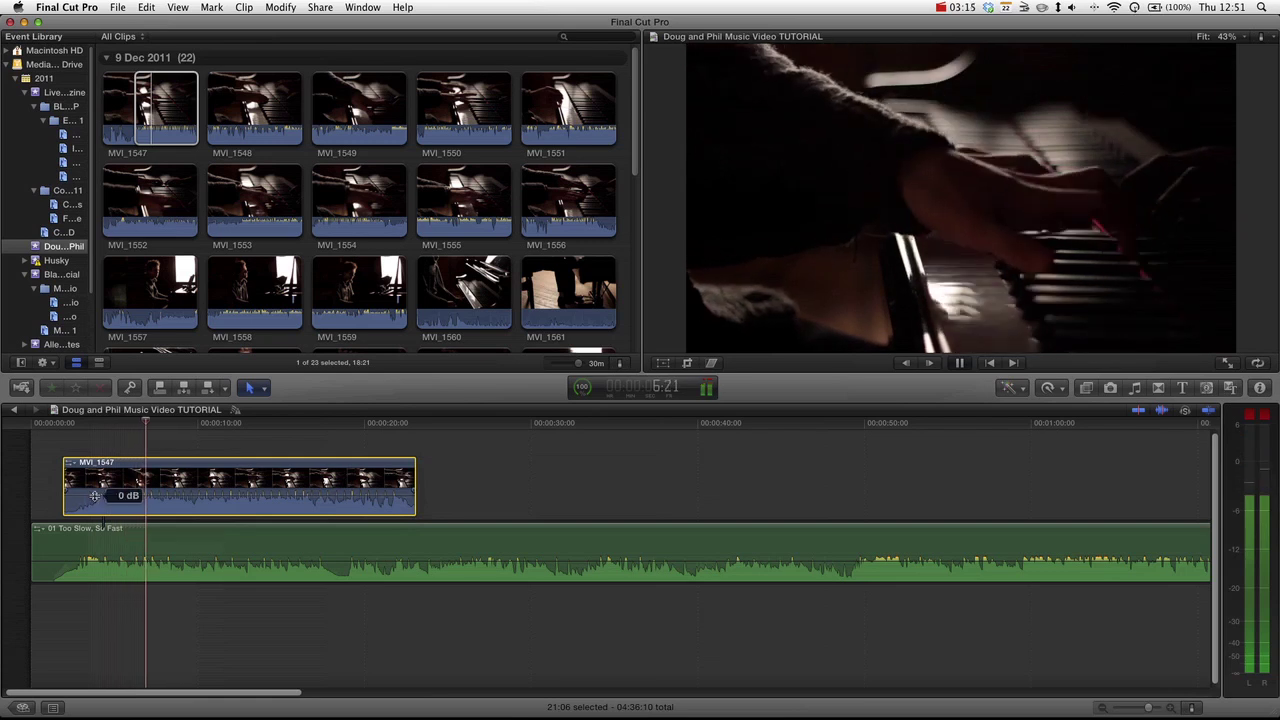
Drag MVI_1547's volume line down to -96 dB and play the edit with only the song audible.
mouse_move(102, 495)
key("space")
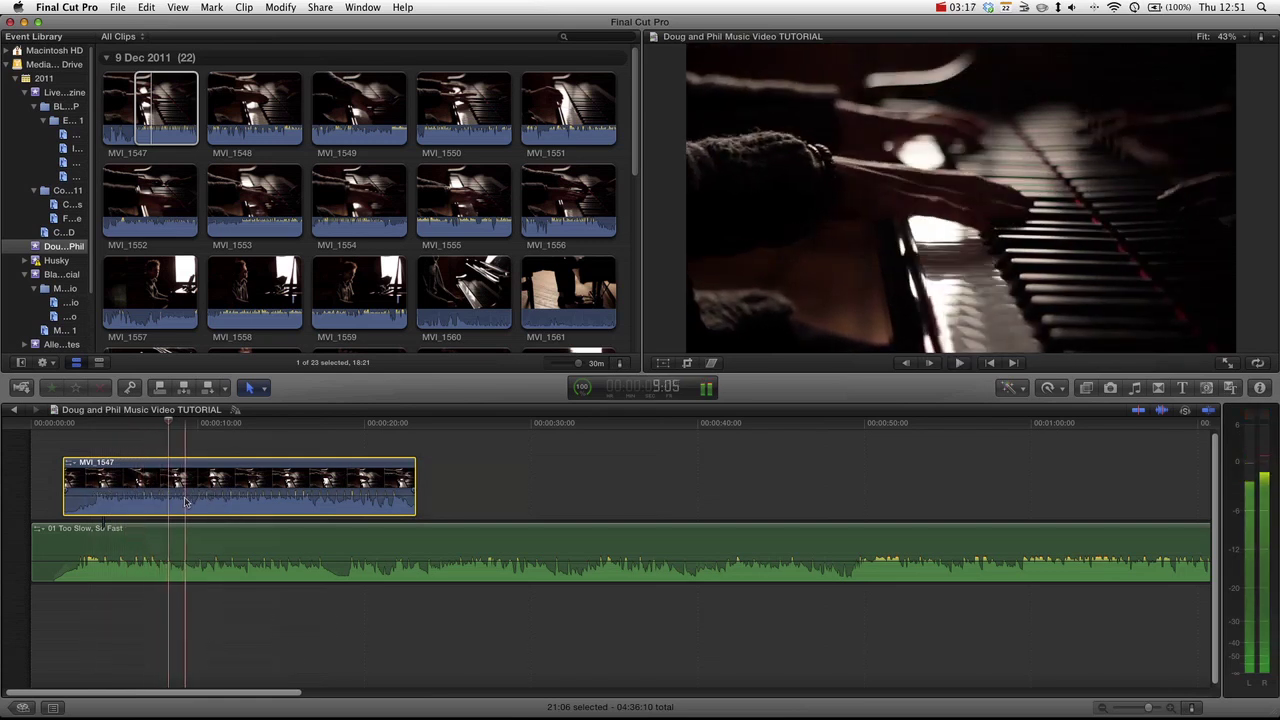
left_click_drag(185, 495, 185, 506)
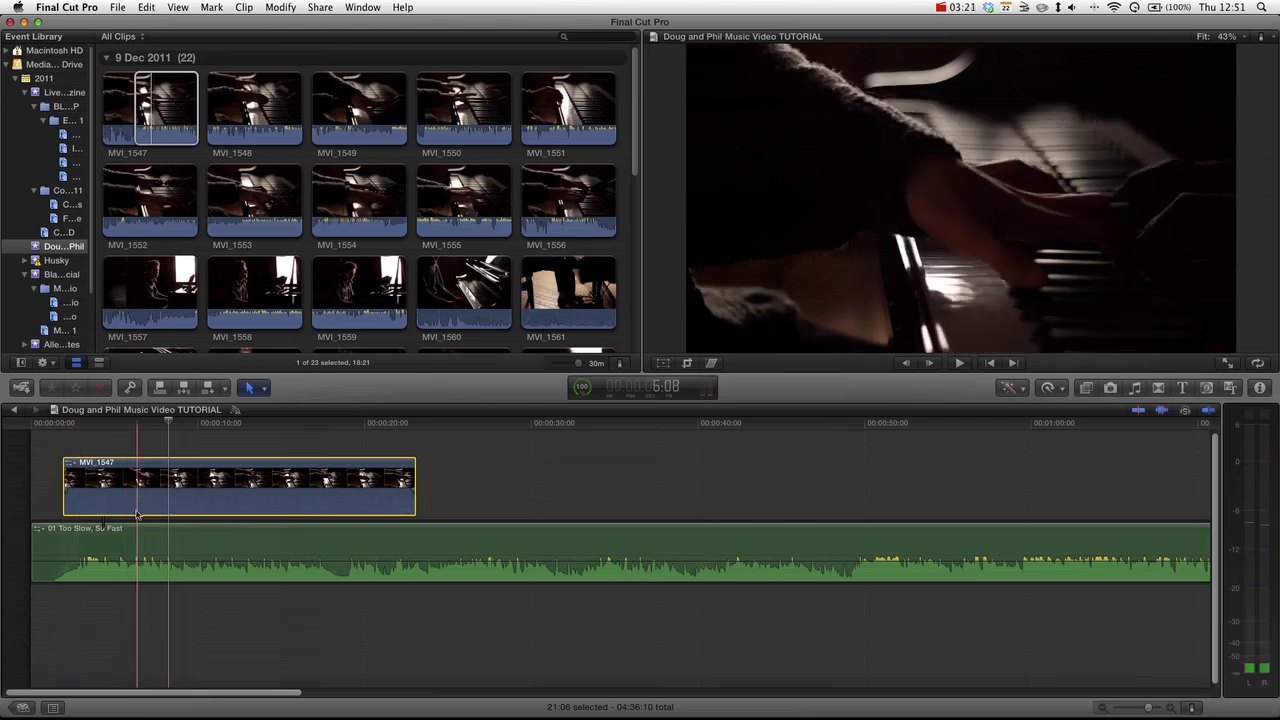
left_click_drag(137, 514, 140, 499)
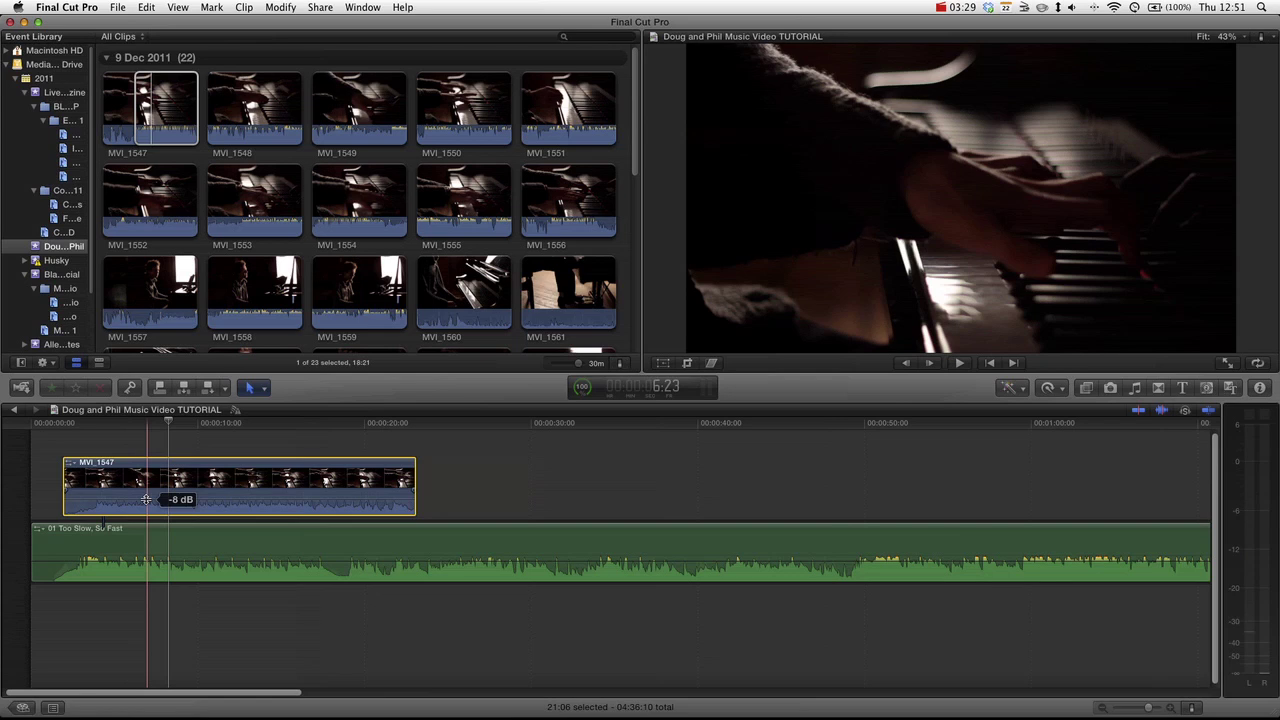
left_click_drag(145, 500, 145, 516)
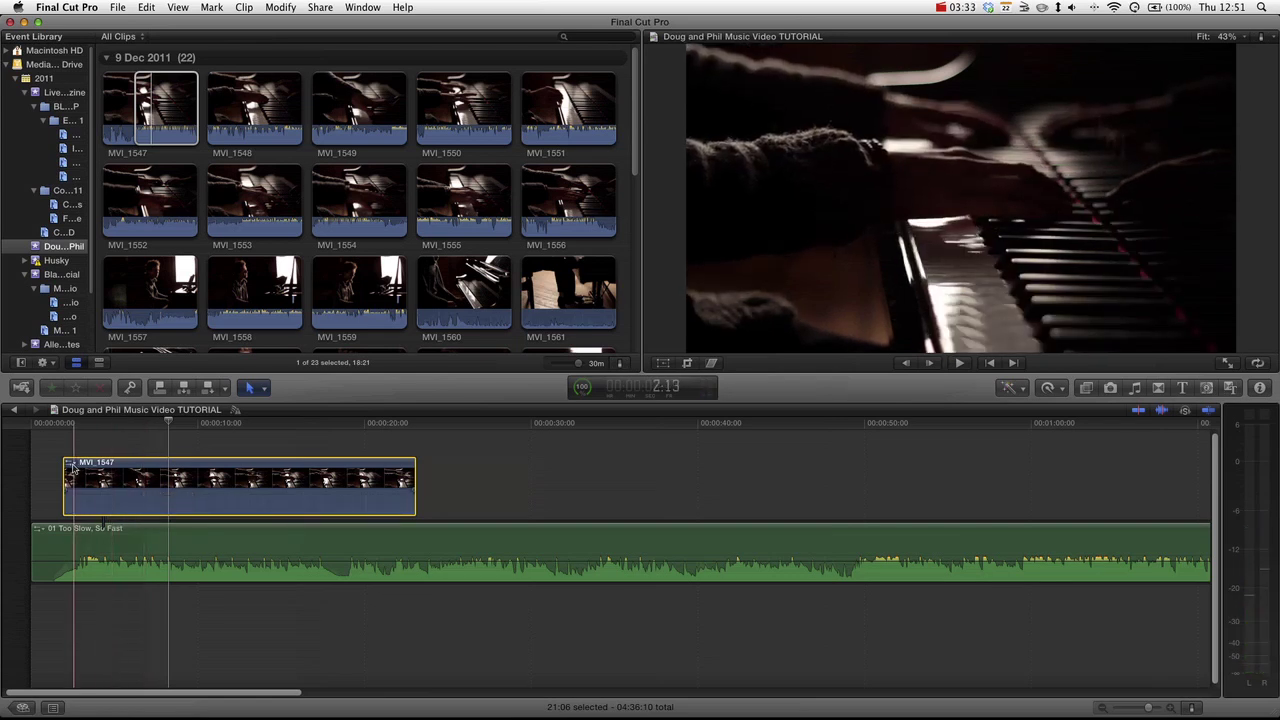
key("space")
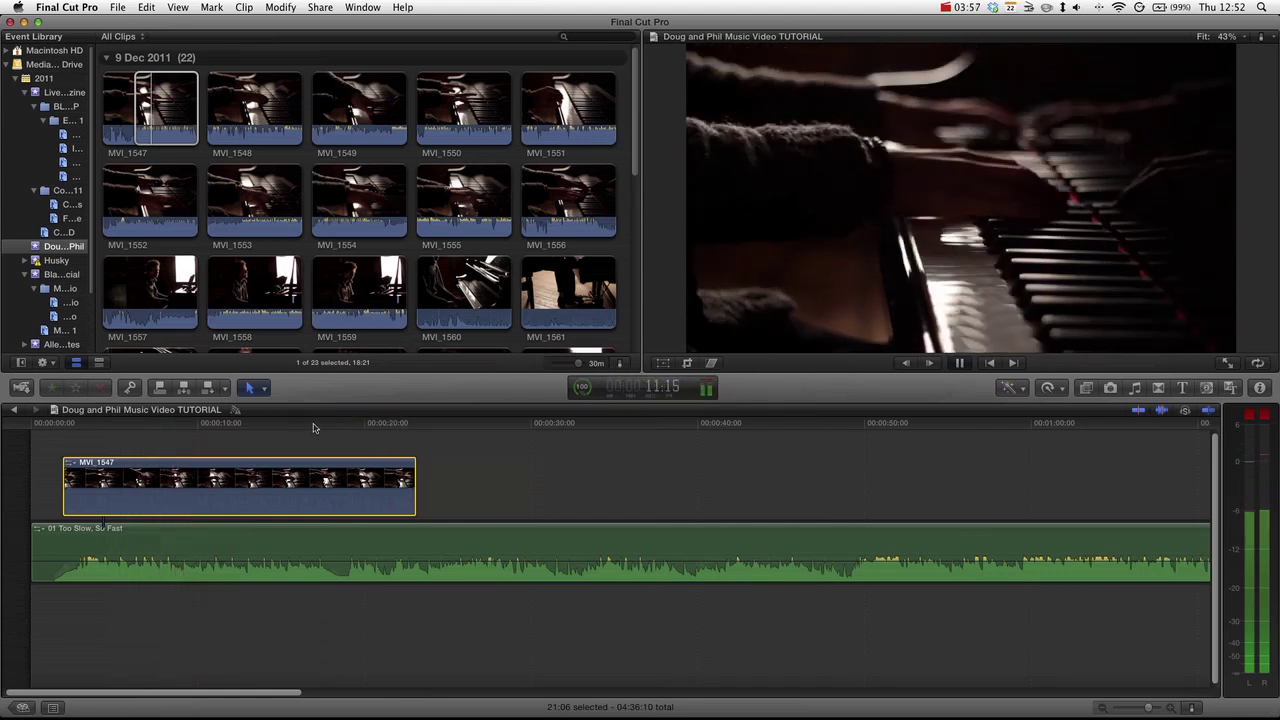
Stop playback and preview MVI_1547 in the browser.
key("space")
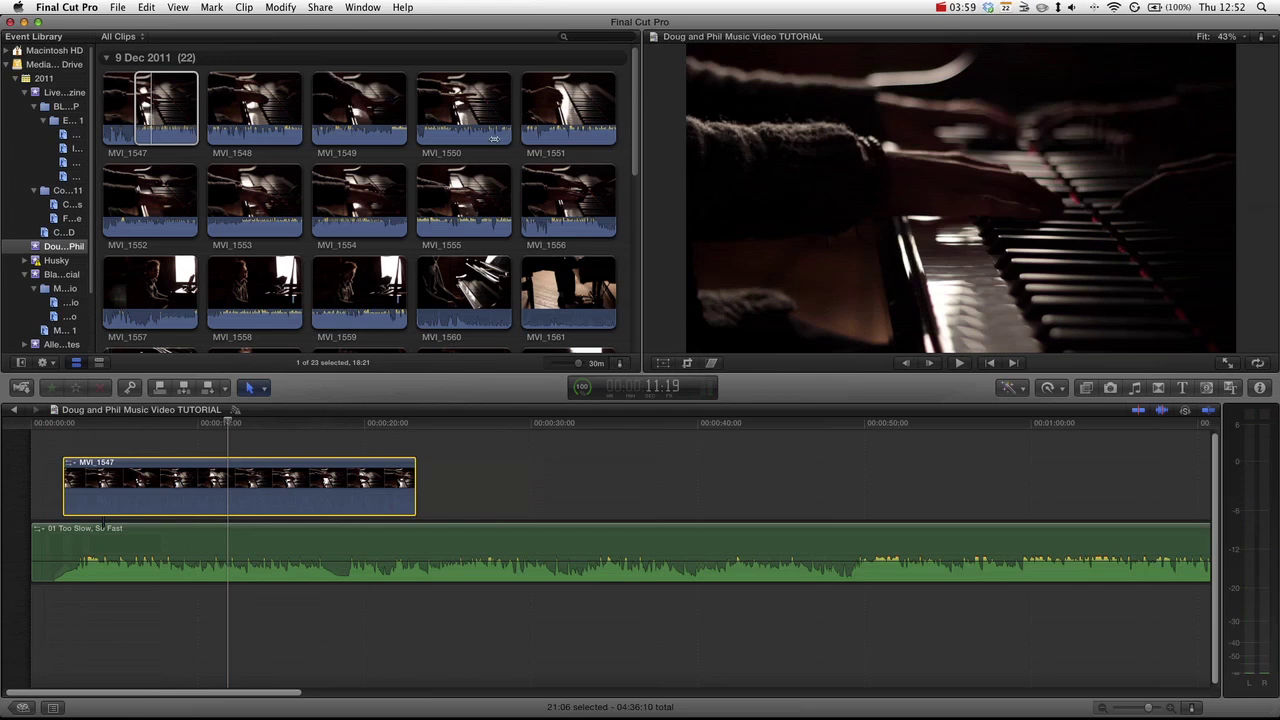
left_click(208, 107)
key("space")
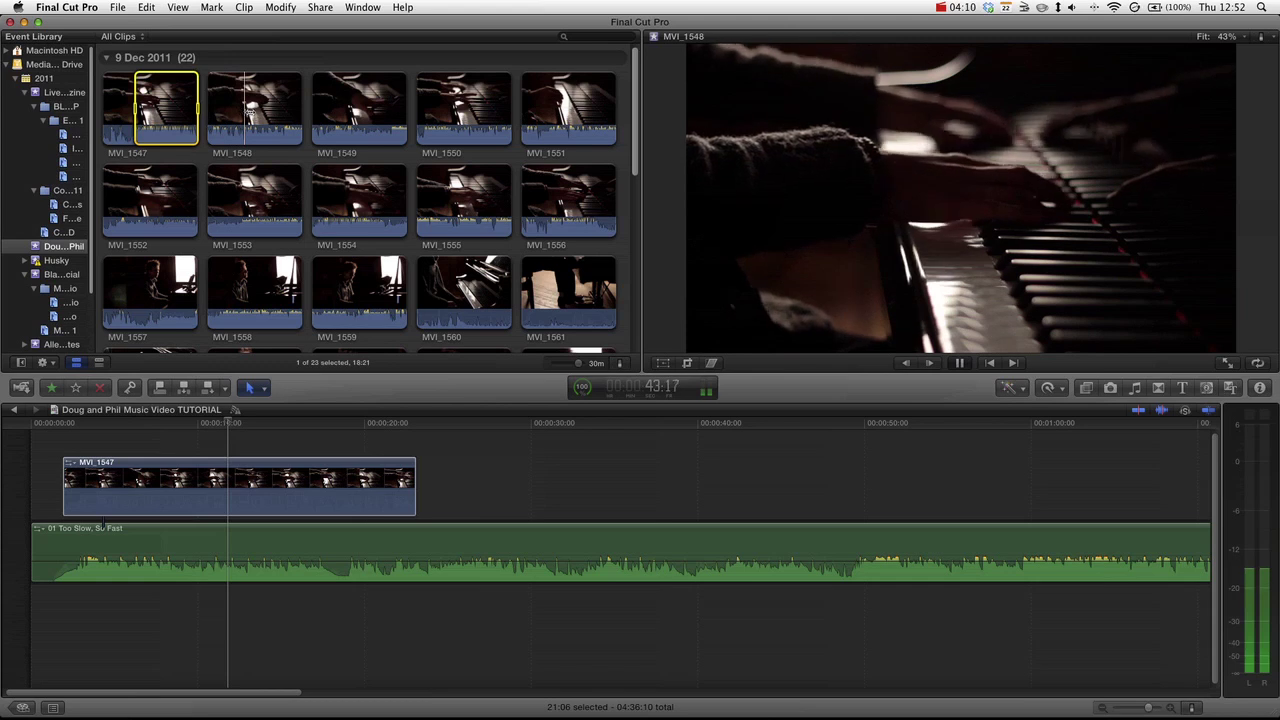
key("space")
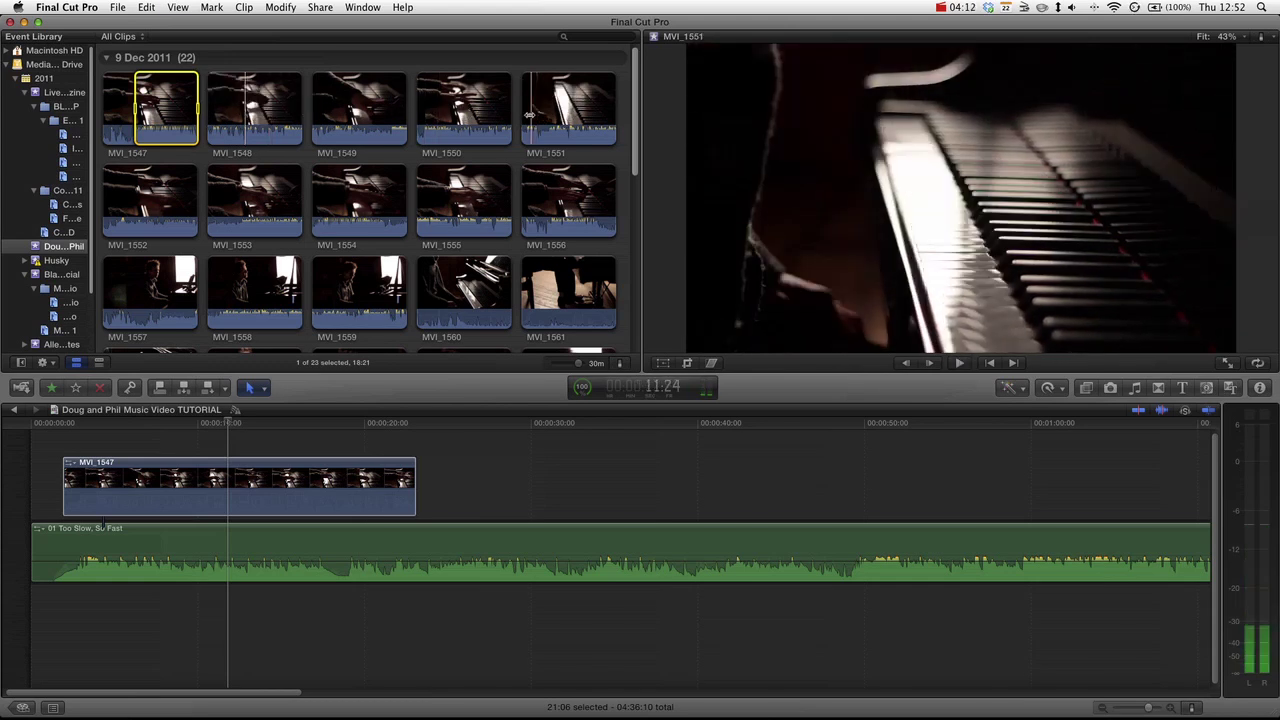
Select piano clip MVI_1551, zoom the timeline out to the whole song, and preview it.
left_click(529, 114)
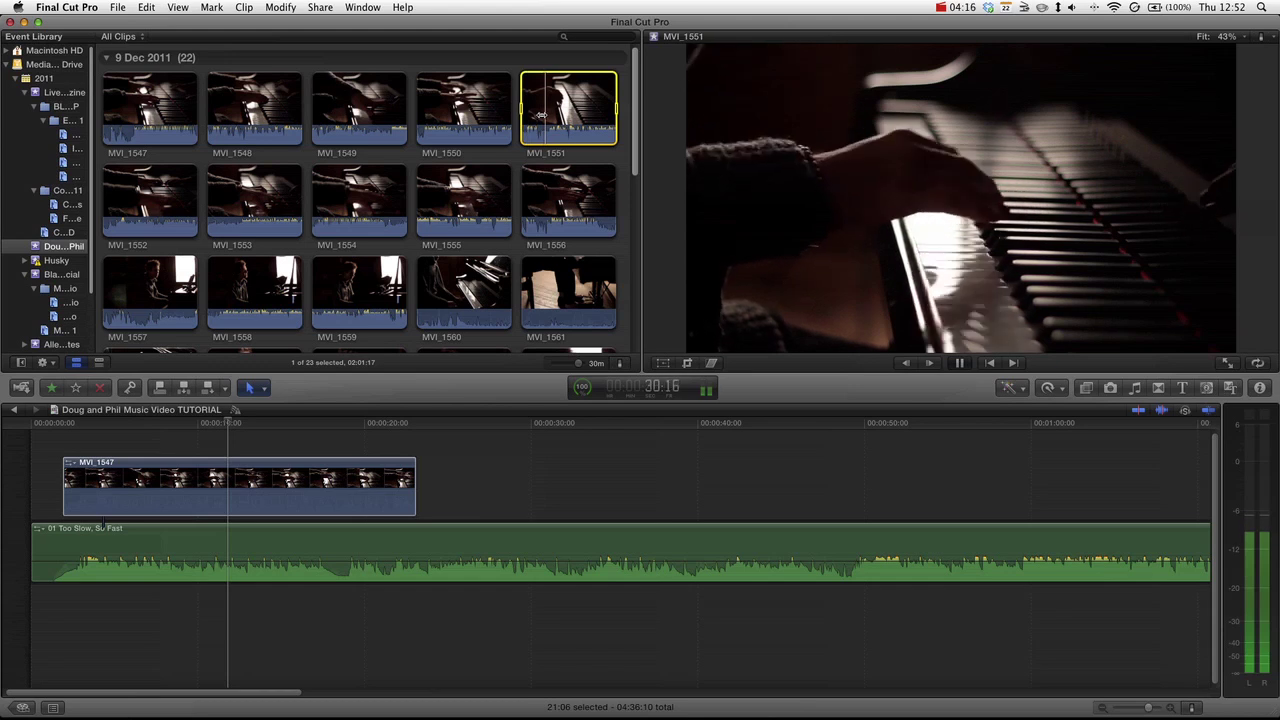
key("super+shift+f")
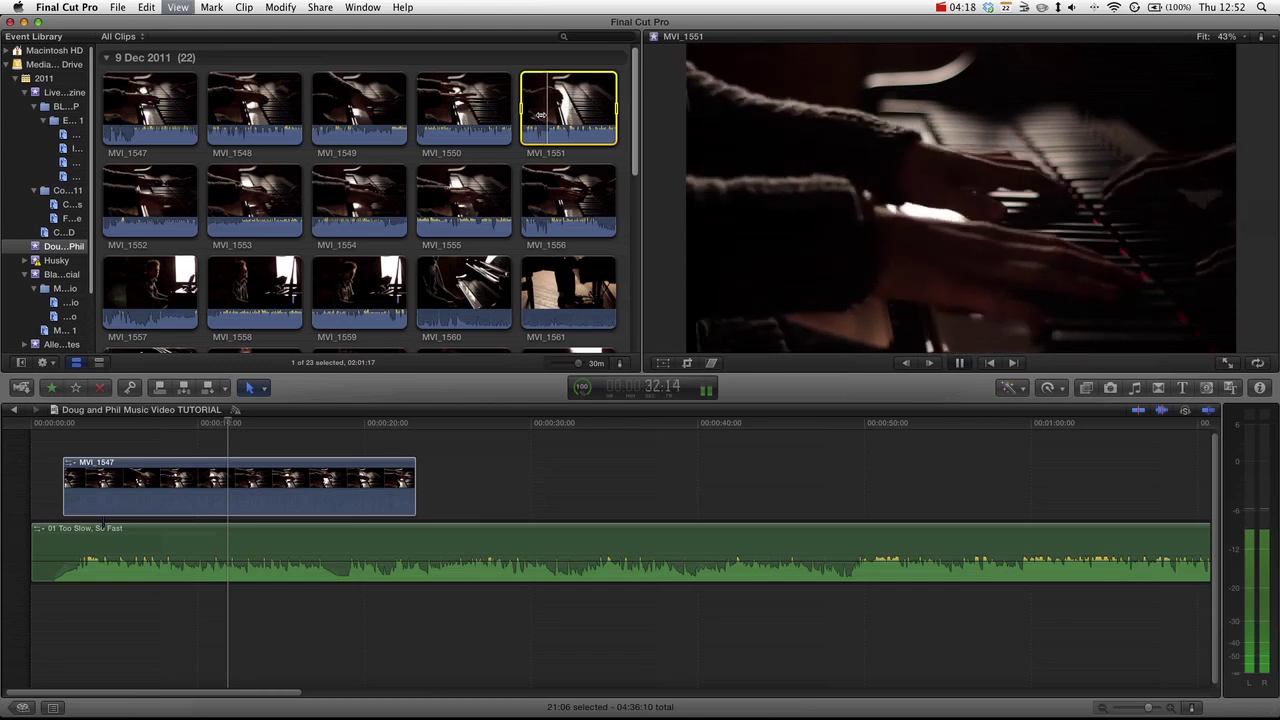
left_click(868, 488)
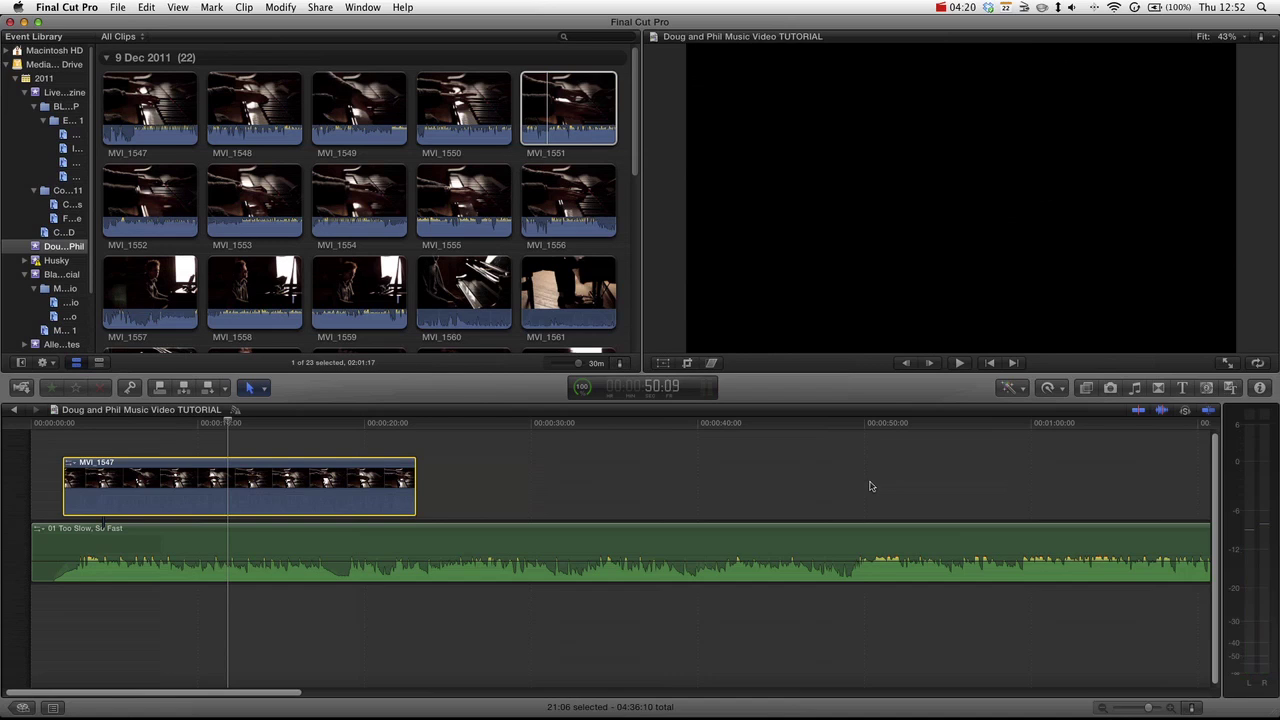
key("super+minus")
key("super+minus")
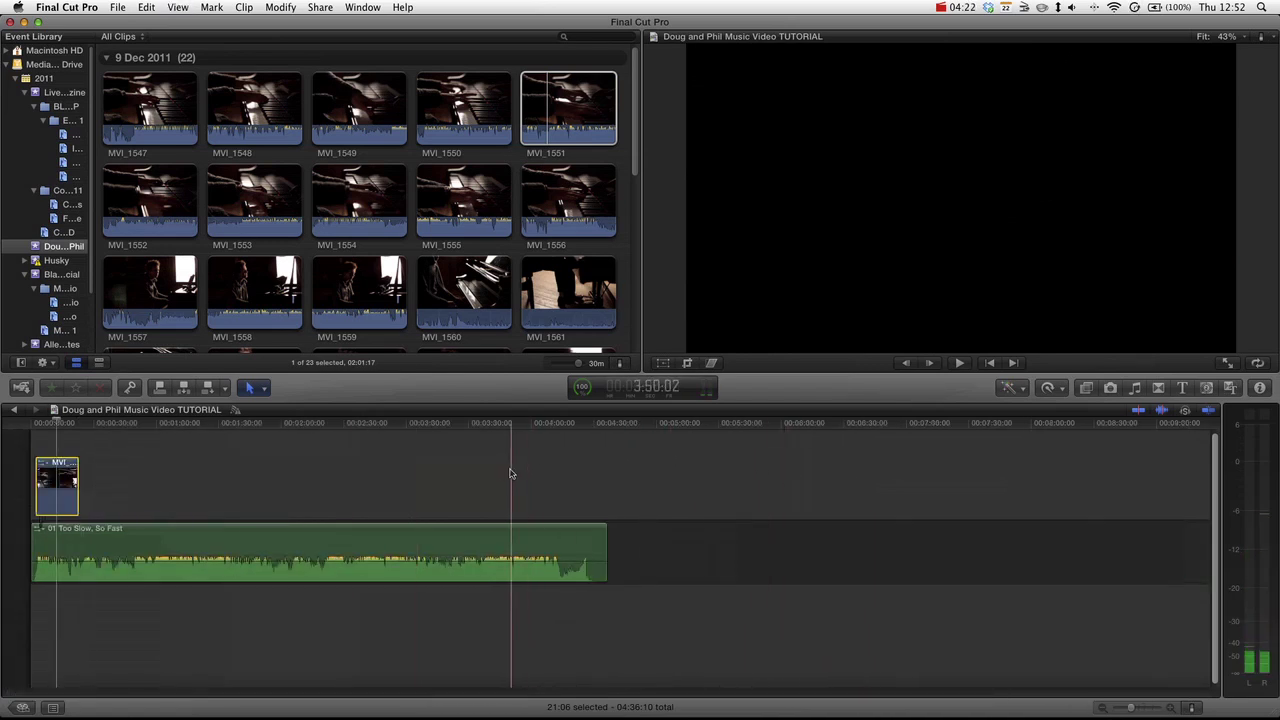
left_click(587, 121)
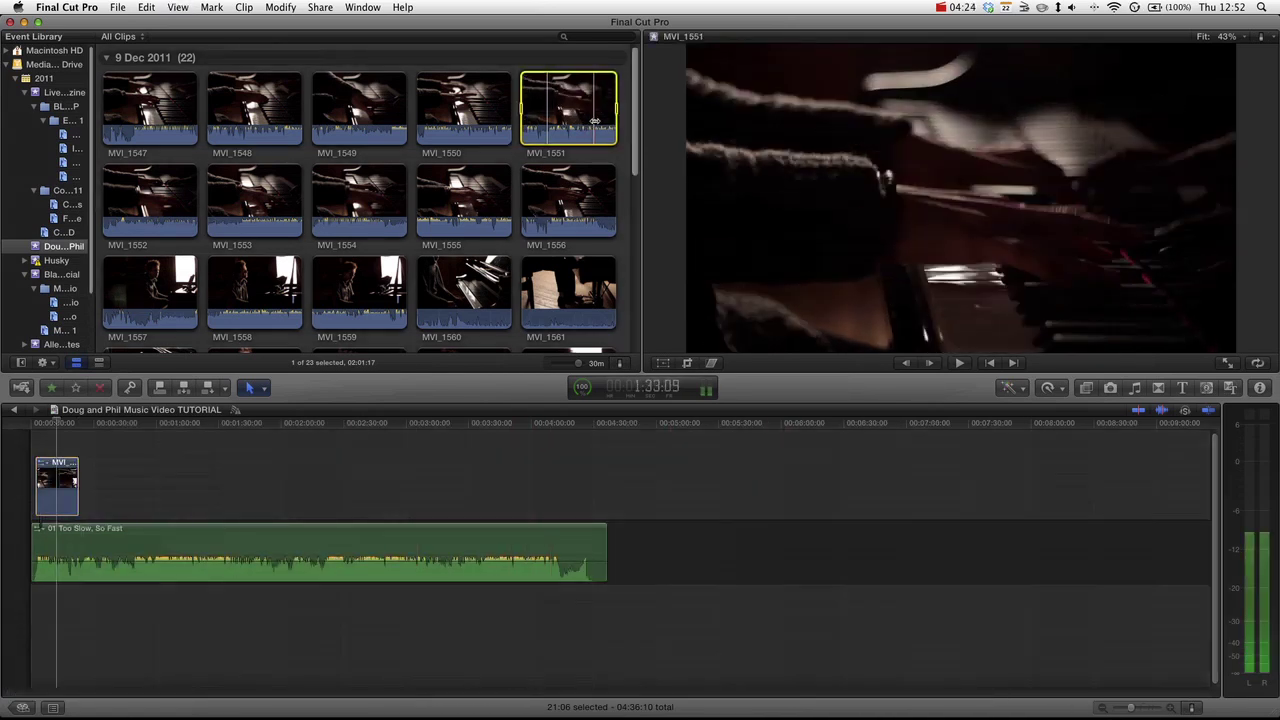
key("space")
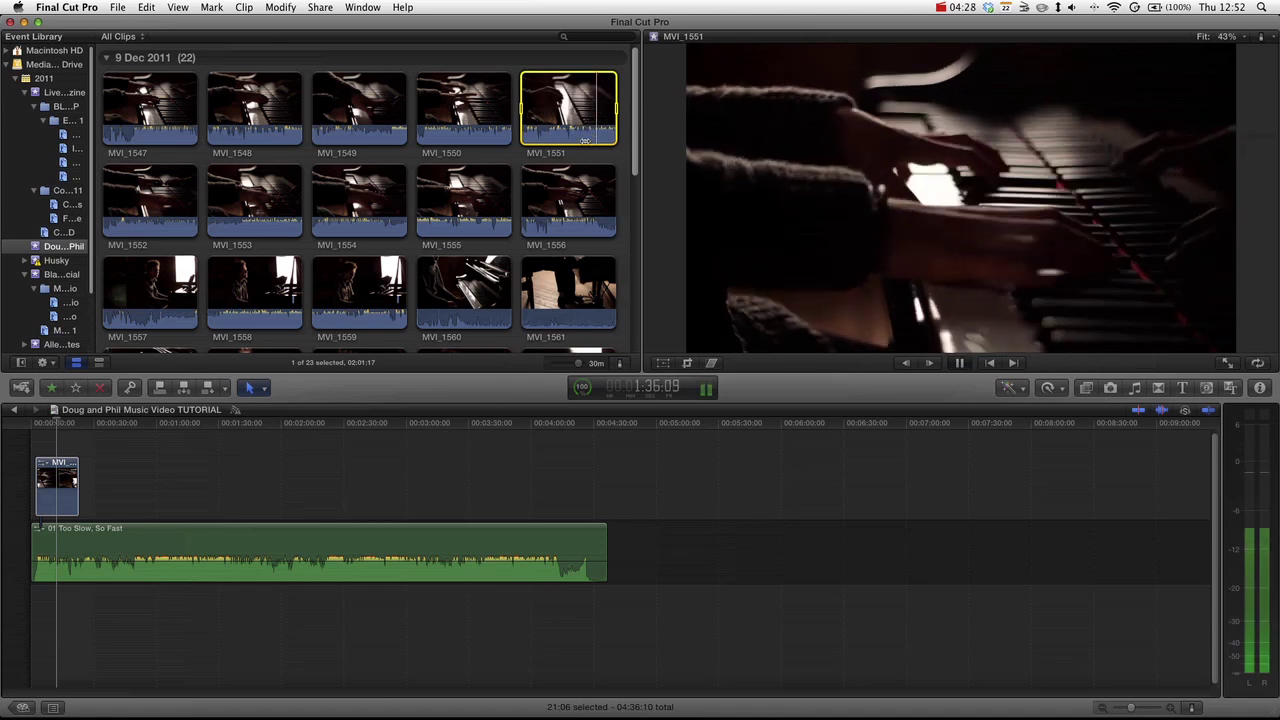
key("space")
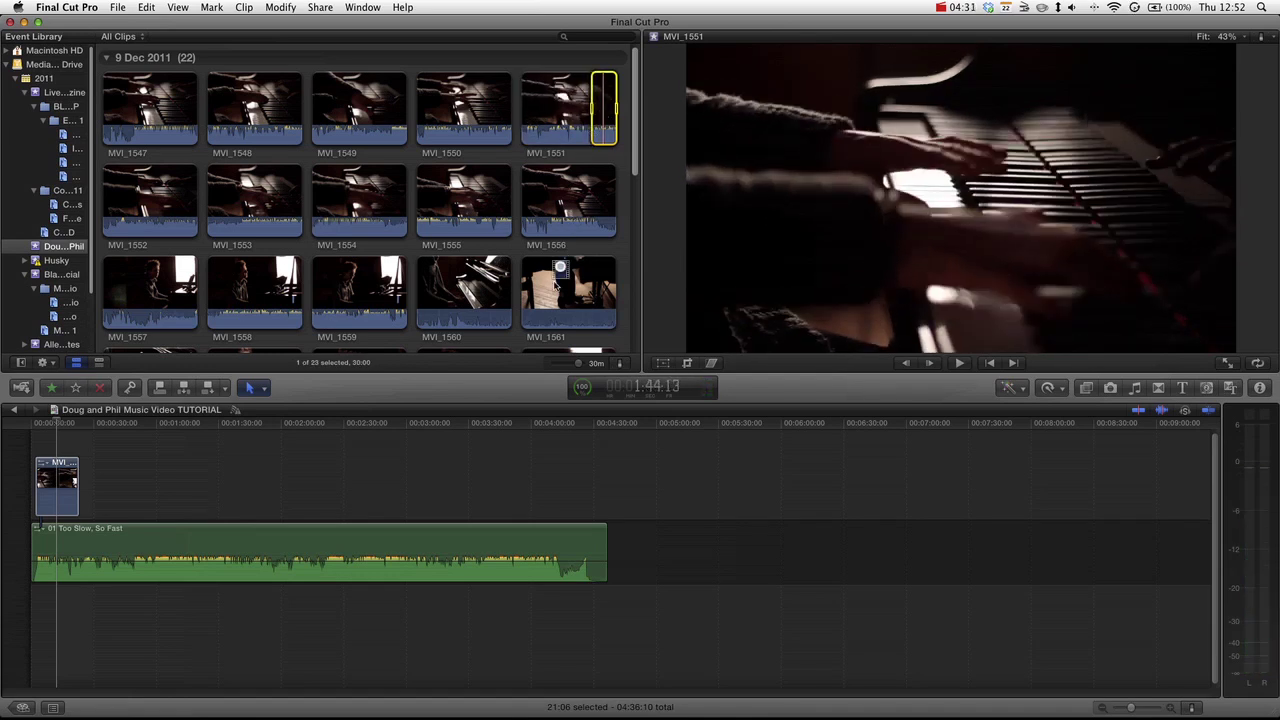
Connect the MVI_1551 range above the song, move it earlier, and extend its start.
left_click_drag(598, 457, 588, 460)
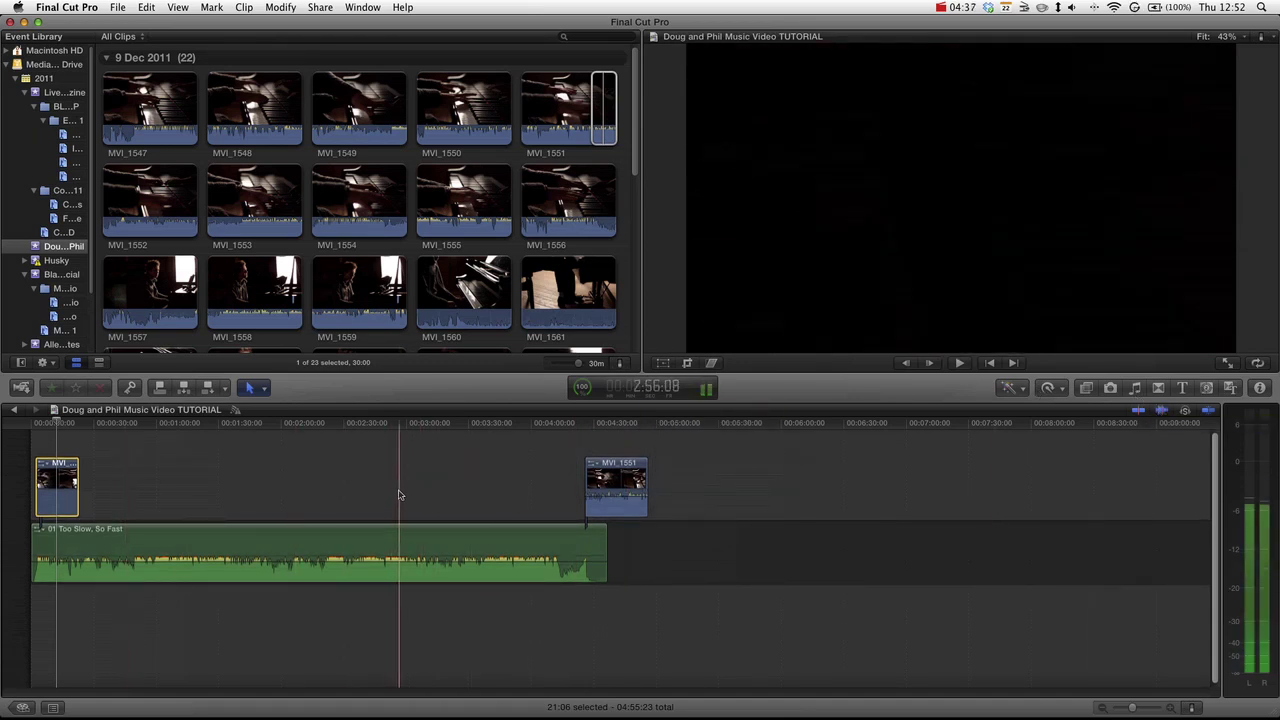
key("space")
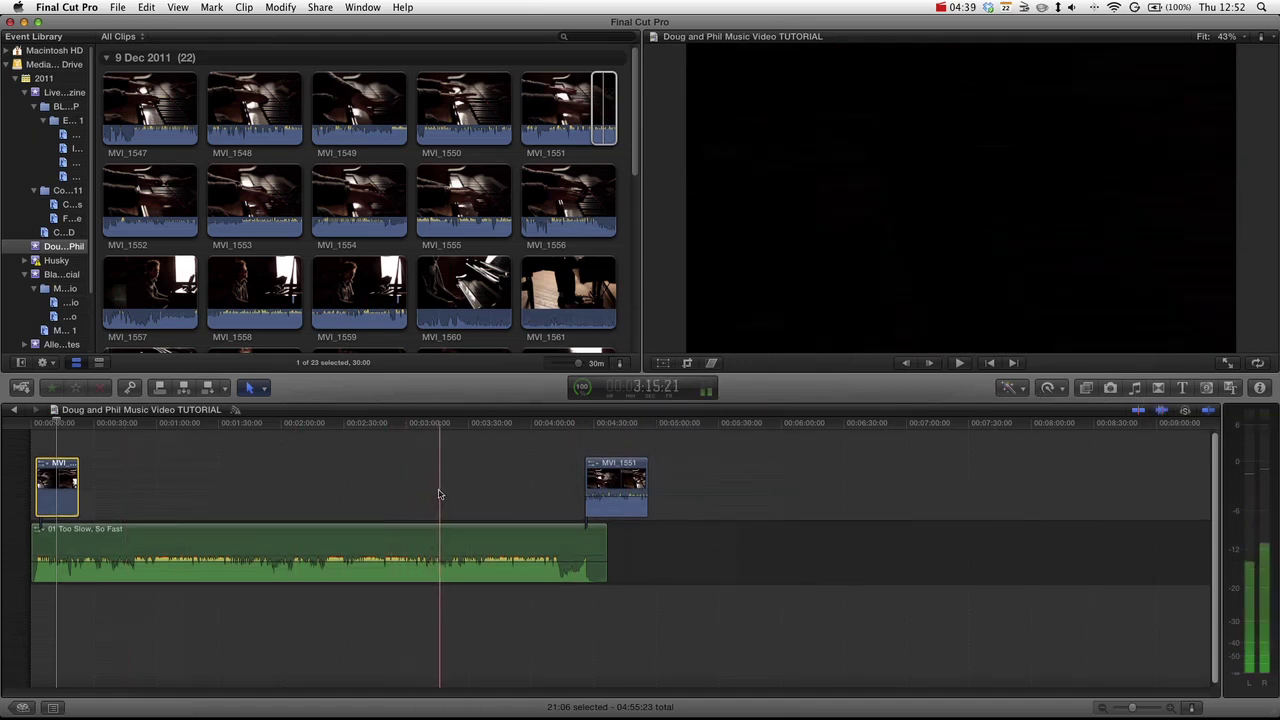
key("space")
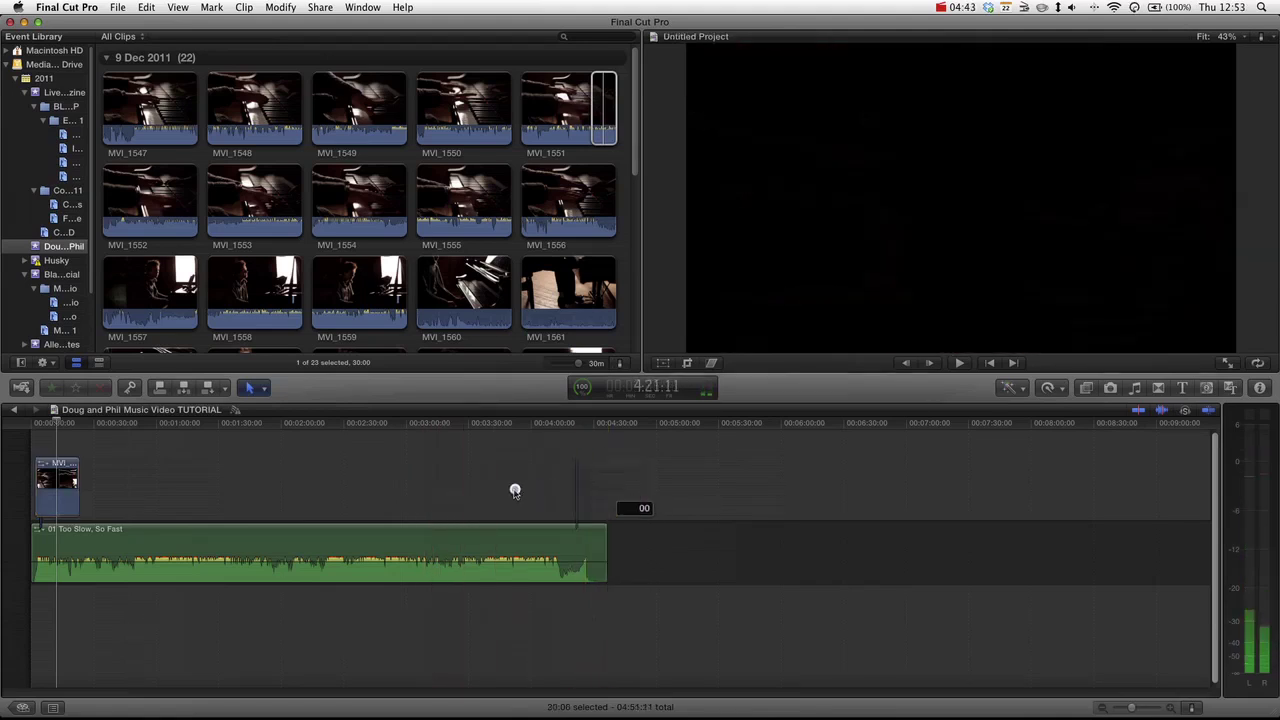
left_click_drag(515, 491, 451, 489)
key("space")
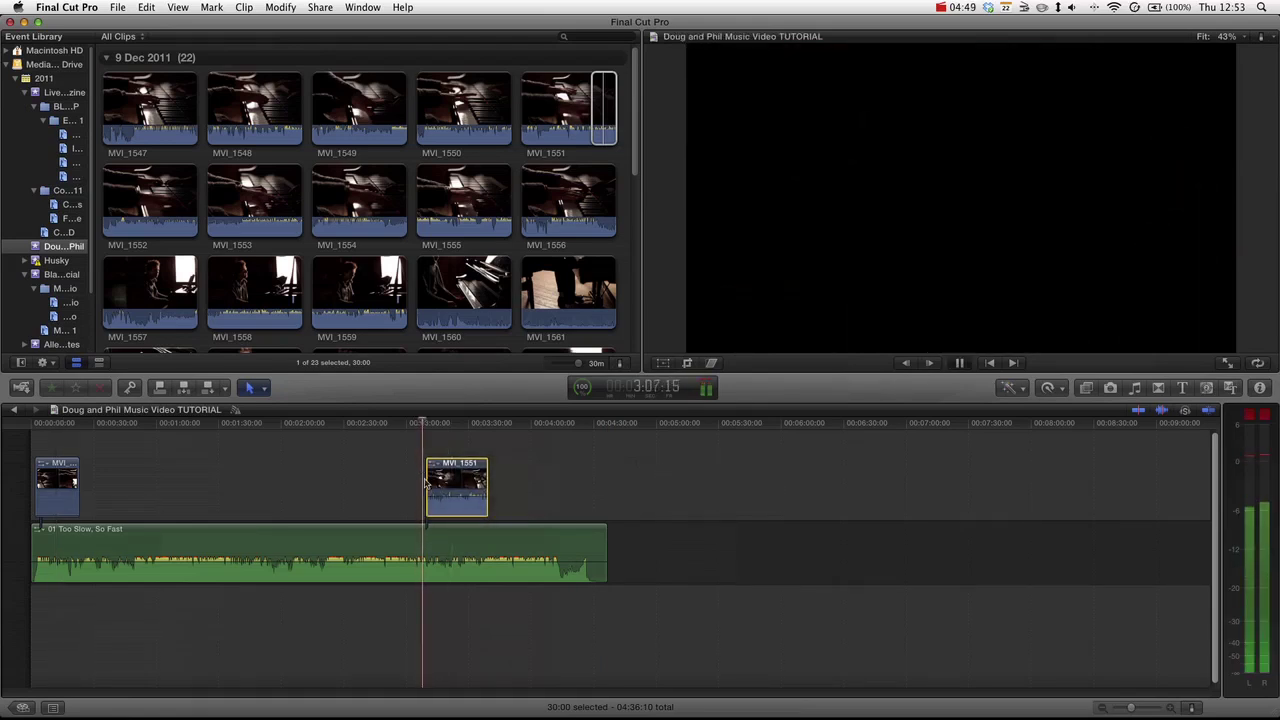
left_click_drag(424, 477, 388, 476)
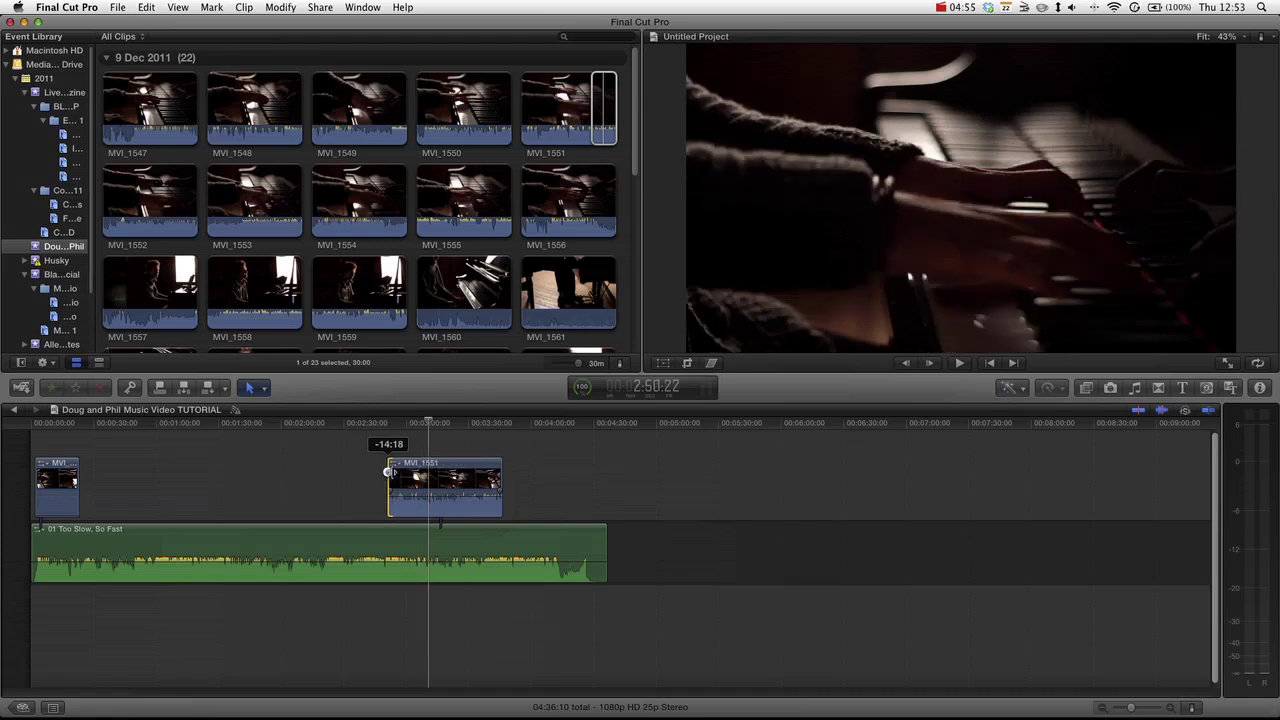
Nudge MVI_1551 slightly earlier in several small moves, replaying to check sync.
key("space")
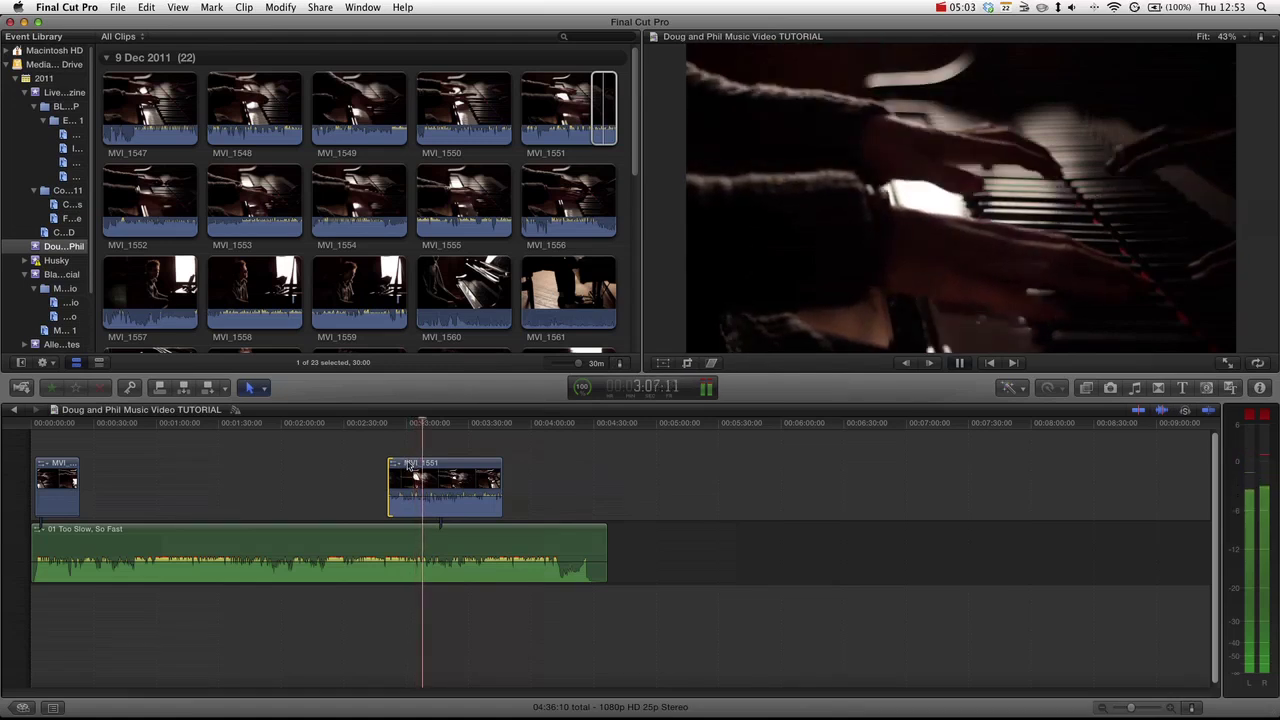
left_click_drag(405, 470, 395, 472)
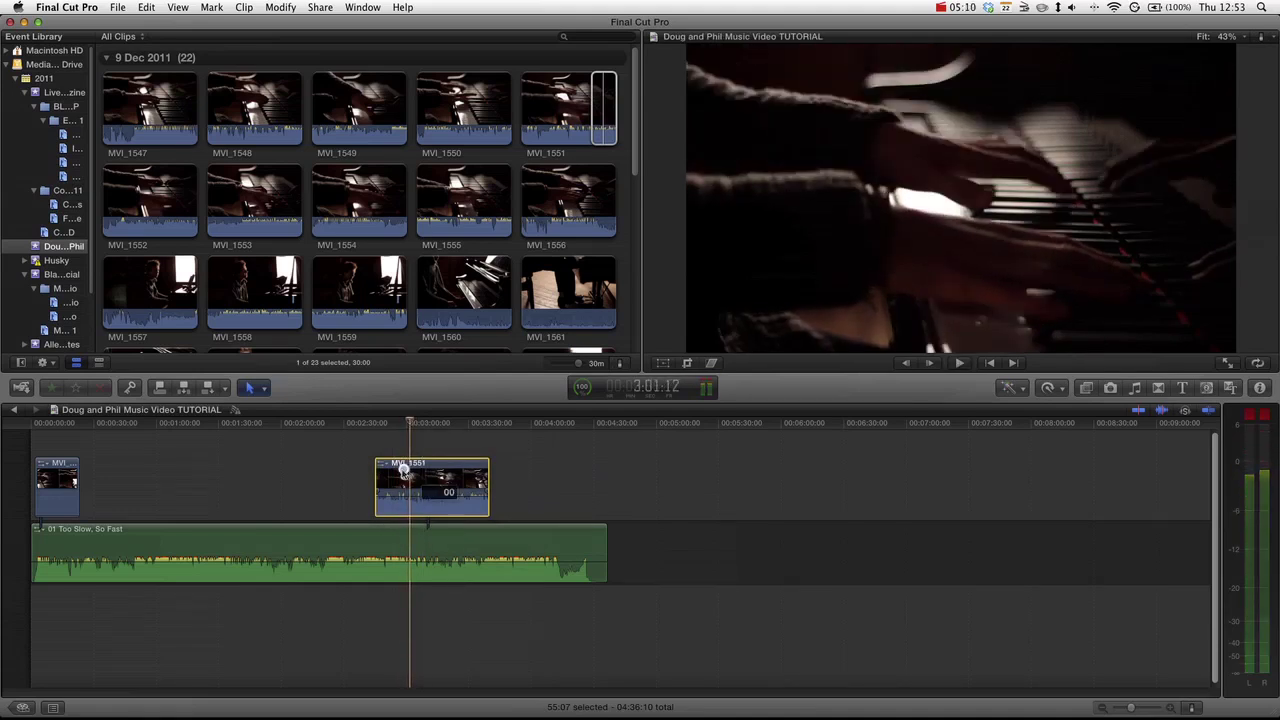
left_click_drag(407, 473, 397, 471)
key("space")
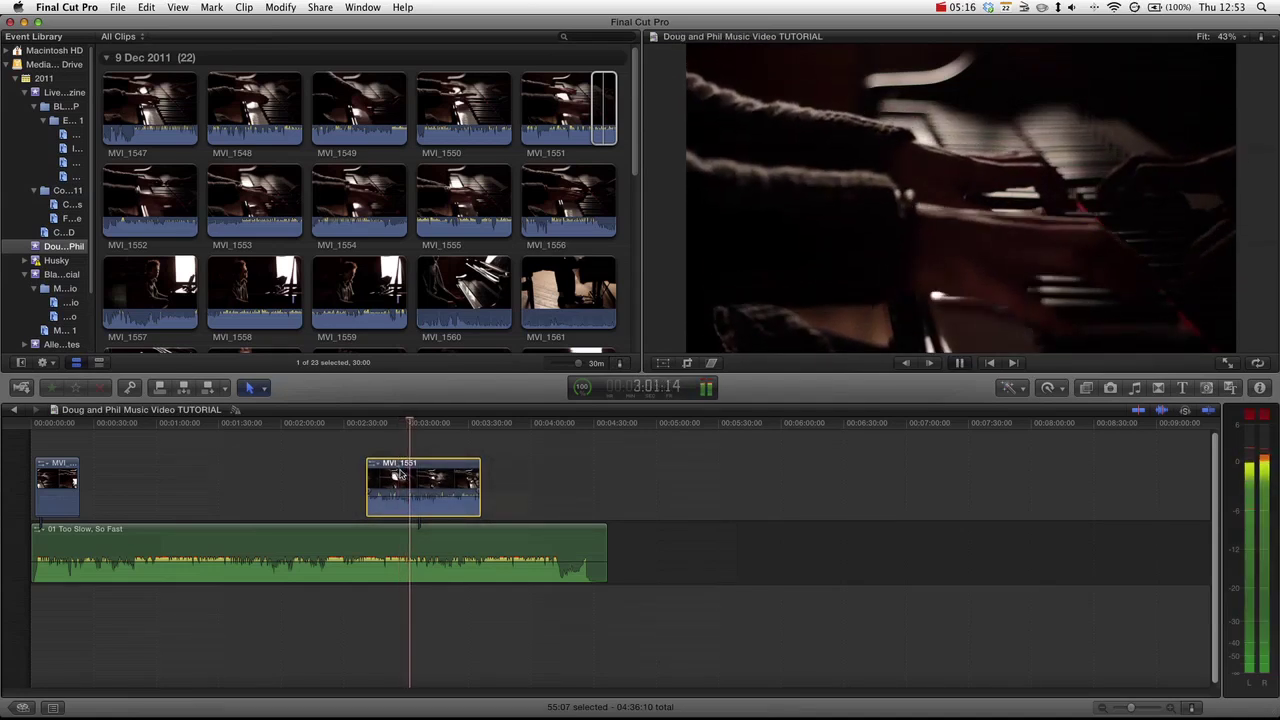
key("space")
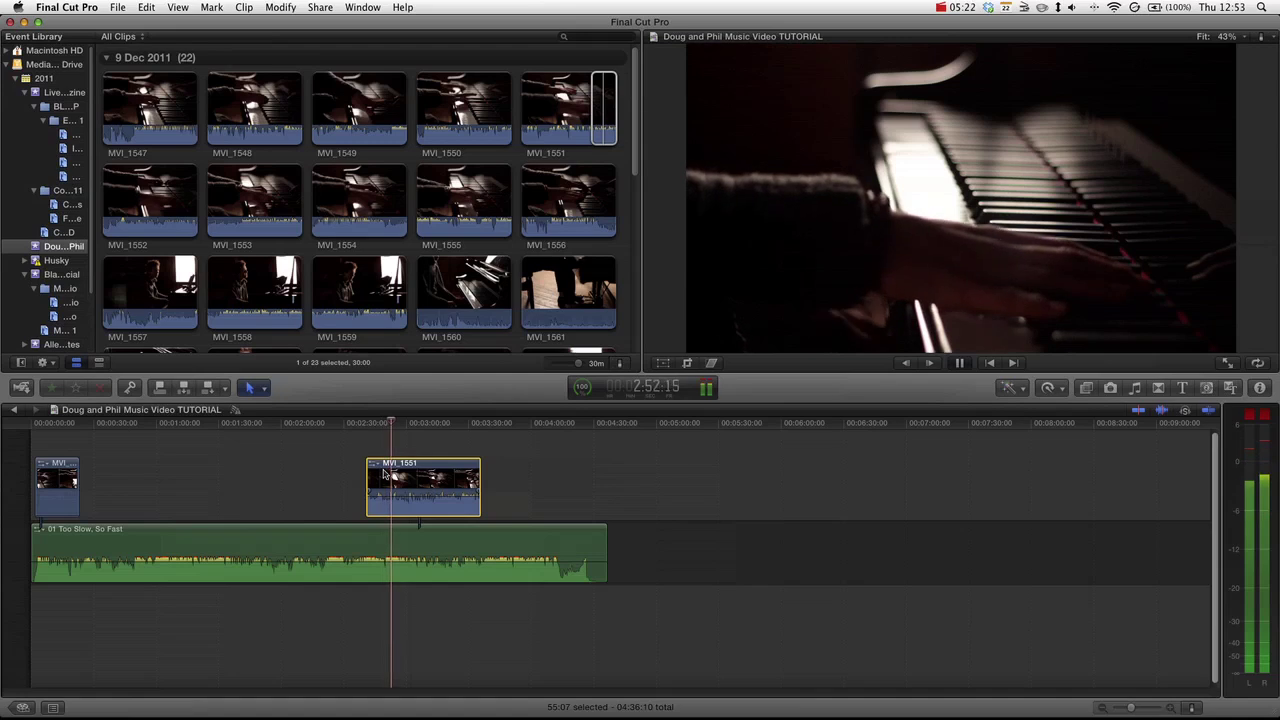
key("space")
left_click_drag(383, 470, 377, 471)
key("space")
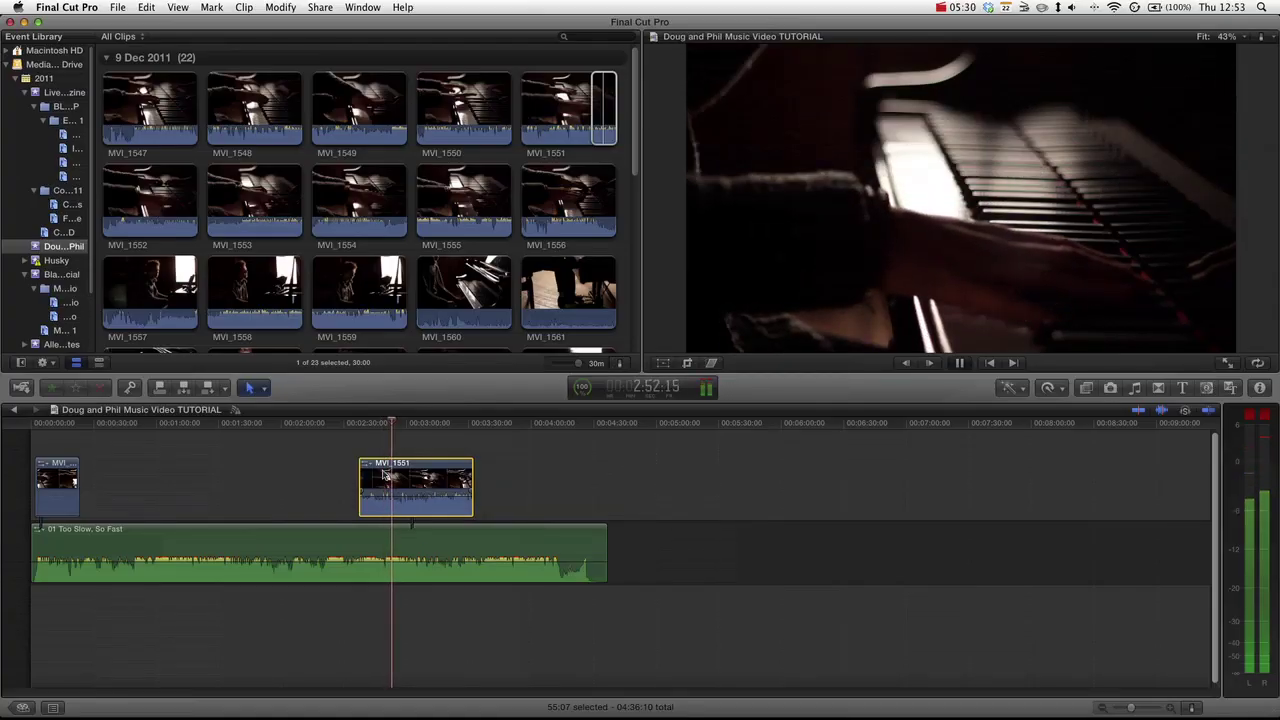
Shift MVI_1551 later, fine-tune its timing against the song, and zoom in on it.
left_click_drag(383, 474, 416, 471)
key("space")
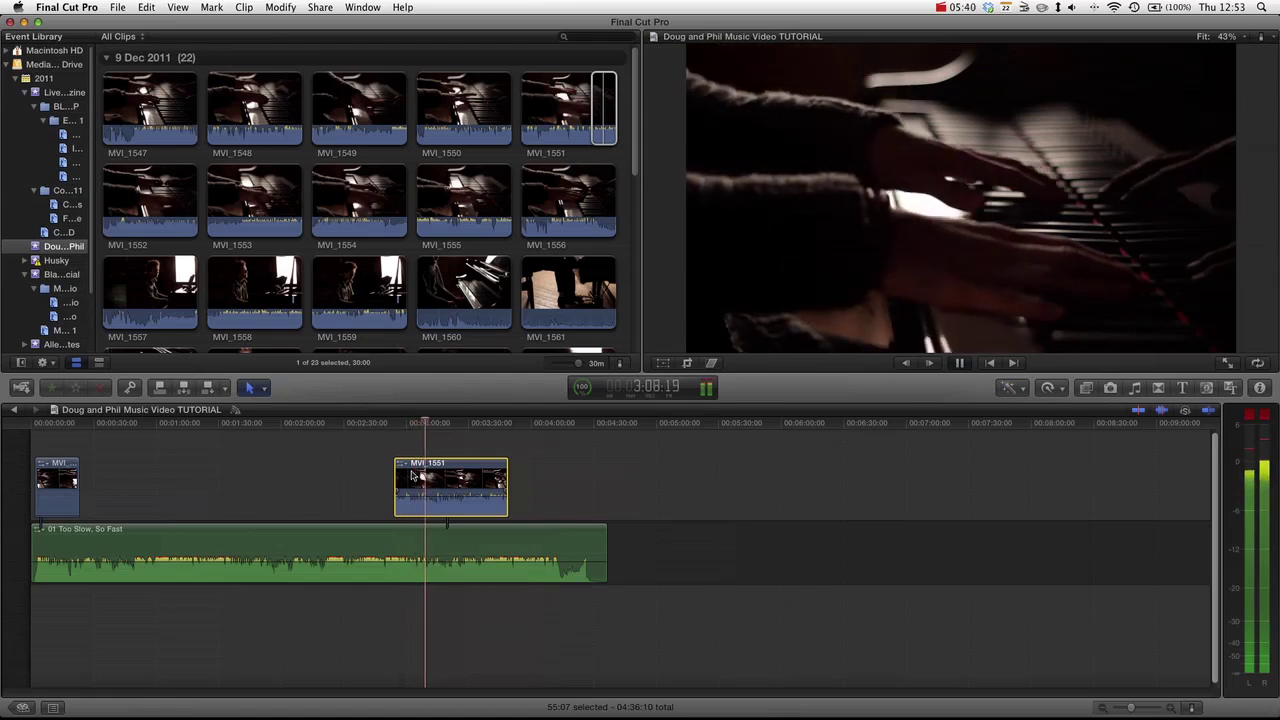
key("space")
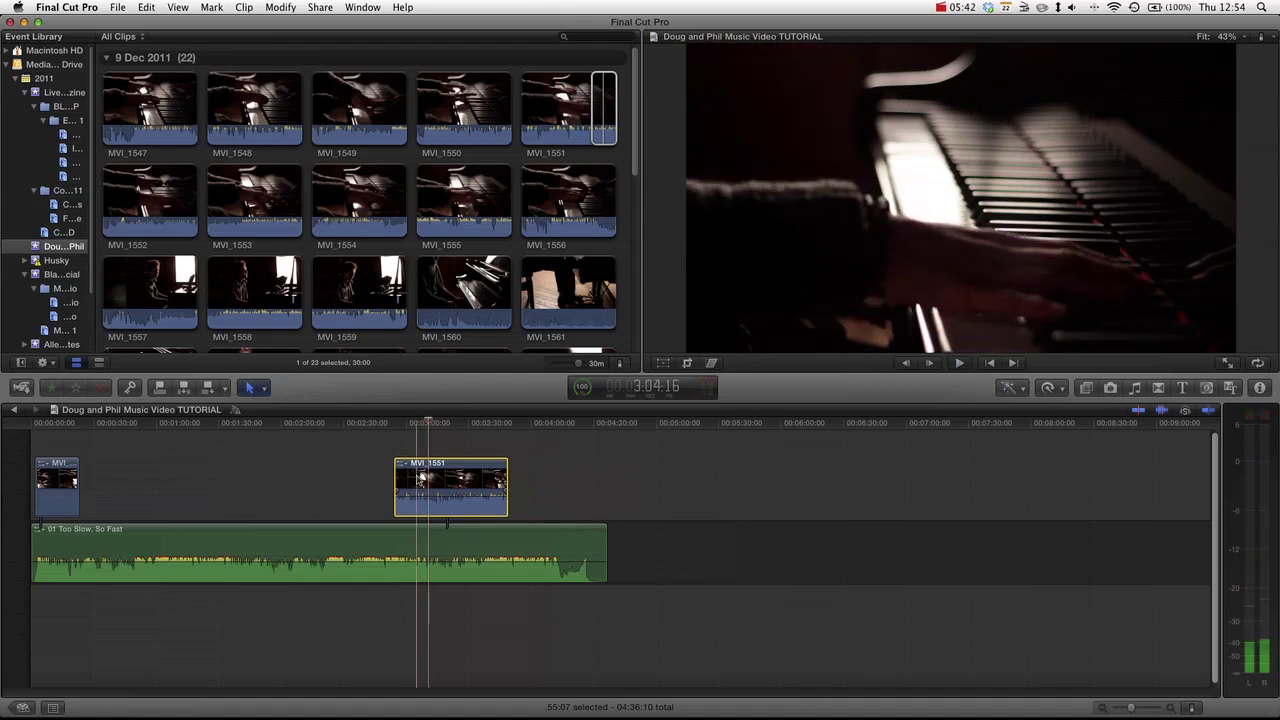
left_click_drag(428, 482, 415, 482)
key("space")
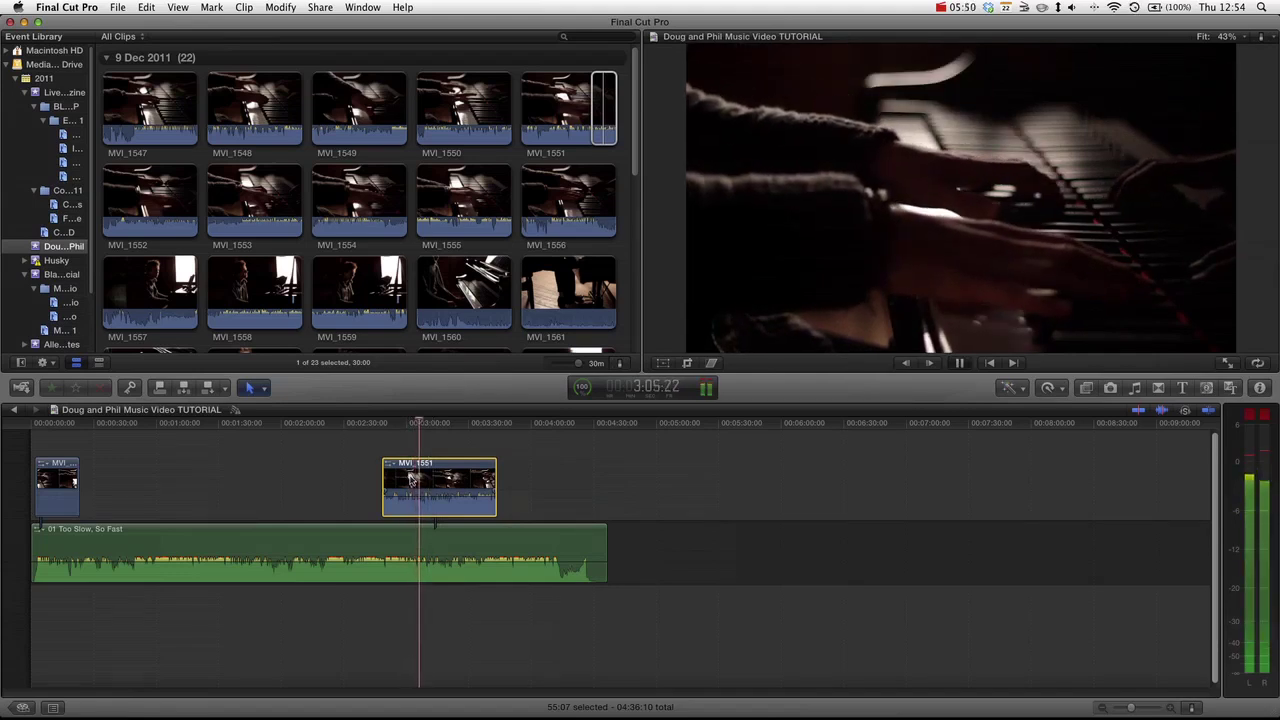
key("space")
left_click_drag(410, 479, 412, 479)
key("space")
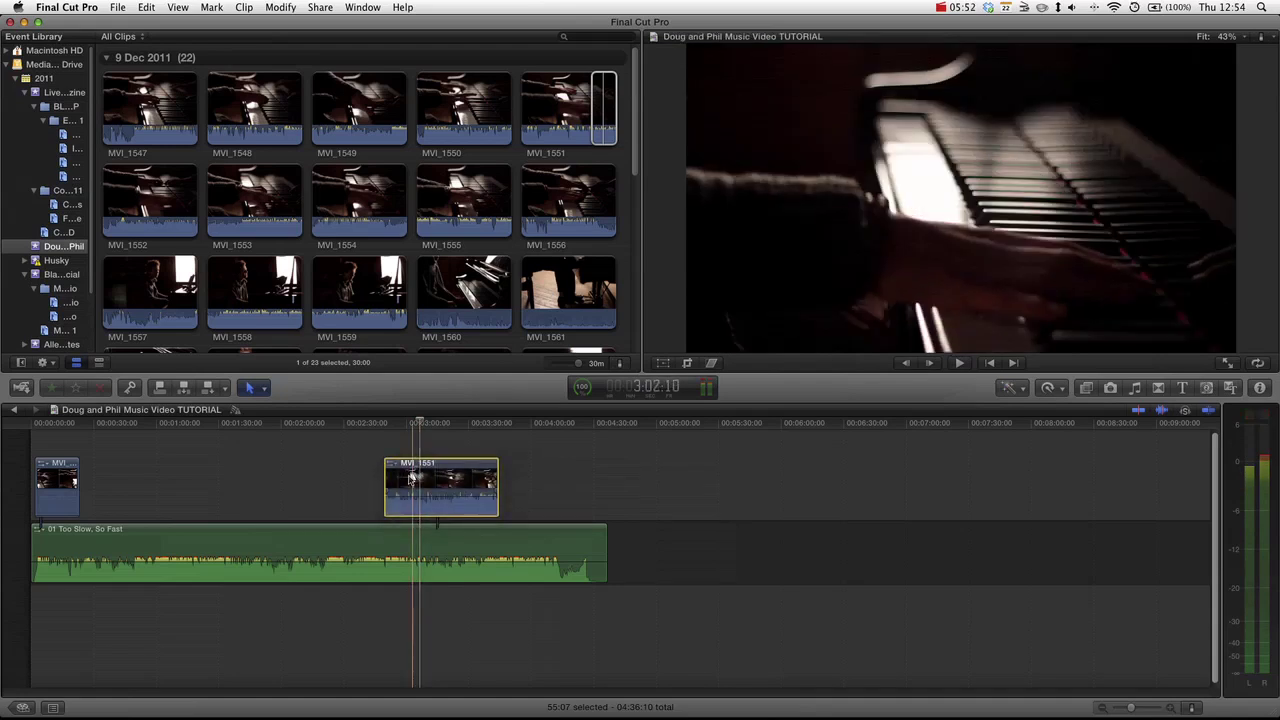
key("space")
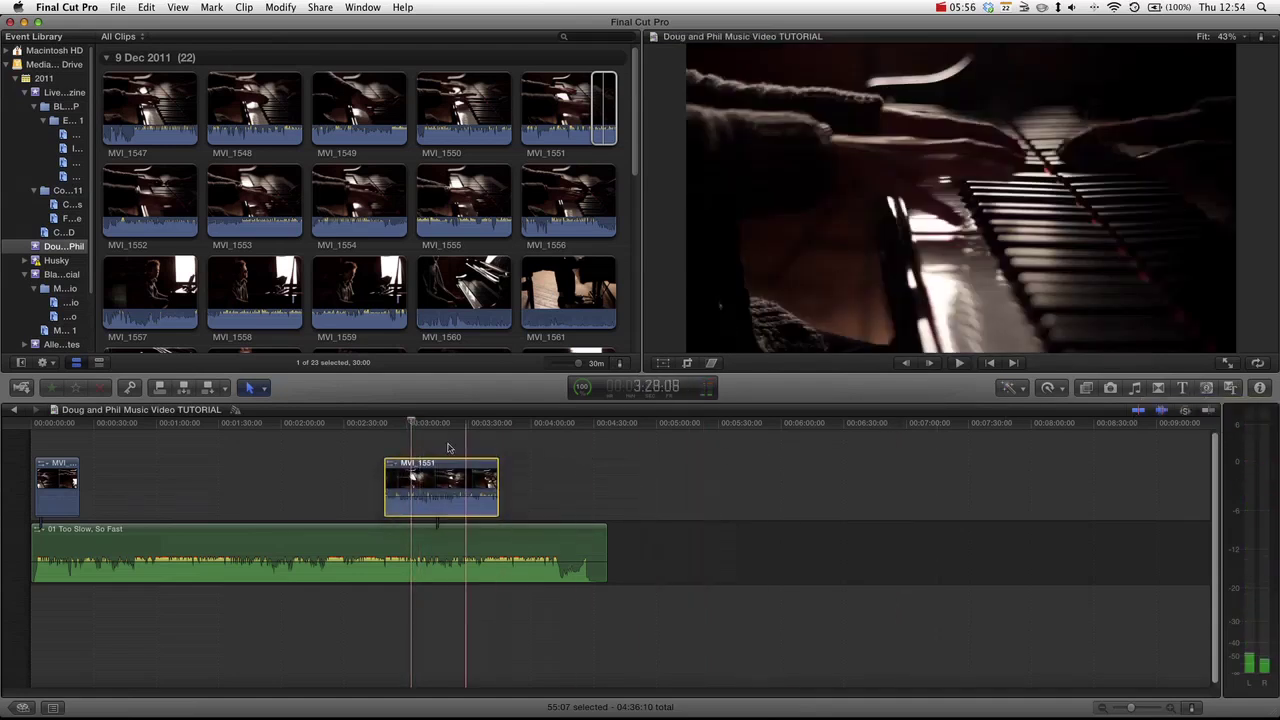
key("super+equal")
key("super+equal")
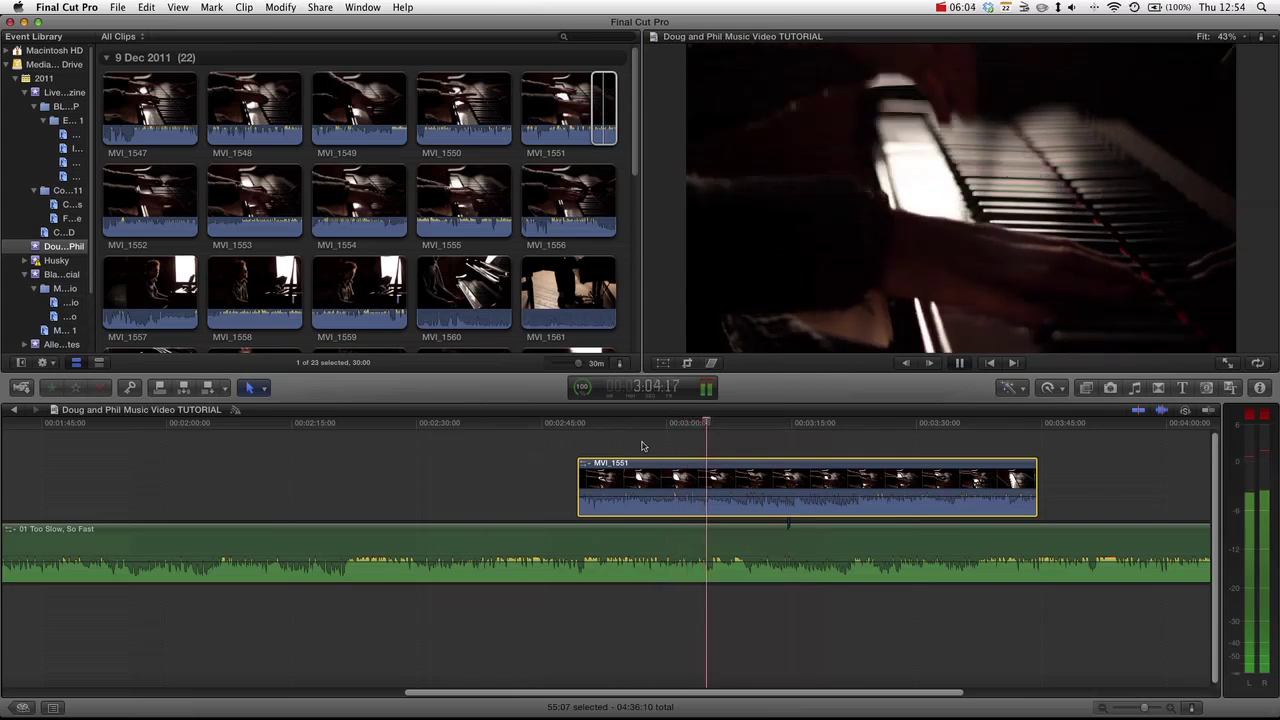
Fine-tune MVI_1551's sync with small nudges later and earlier.
key("space")
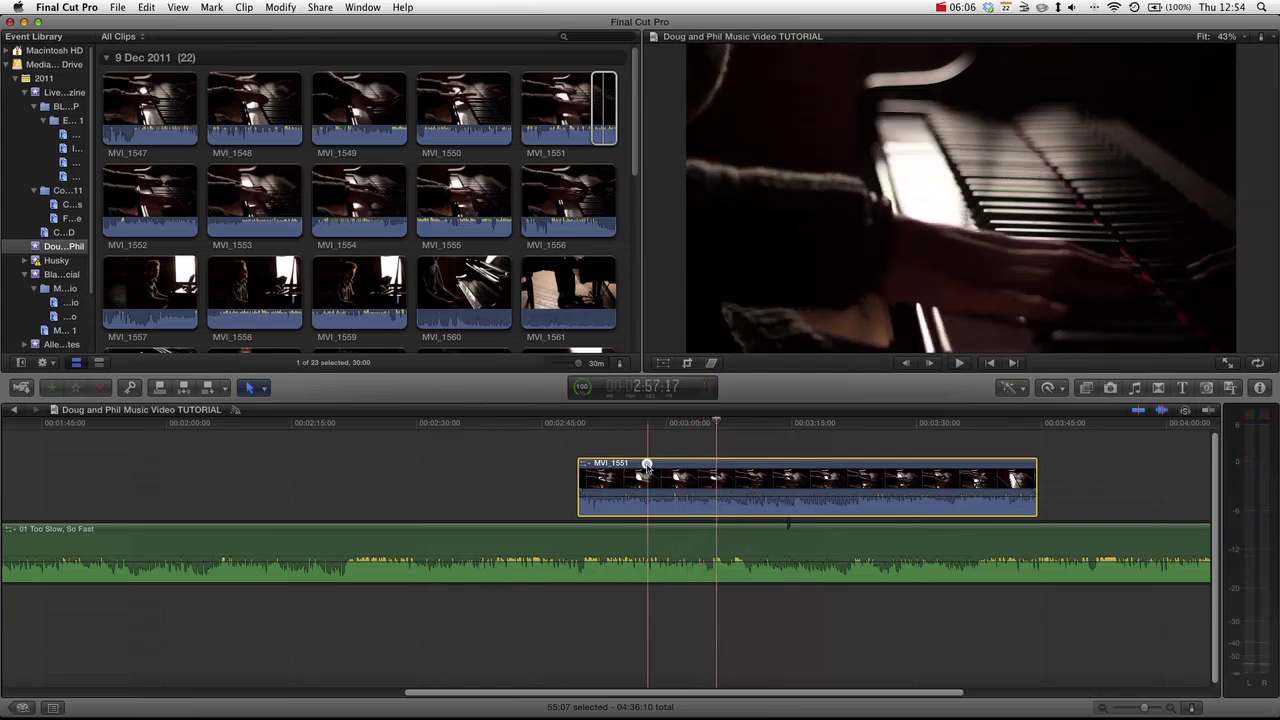
left_click_drag(647, 465, 652, 465)
key("space")
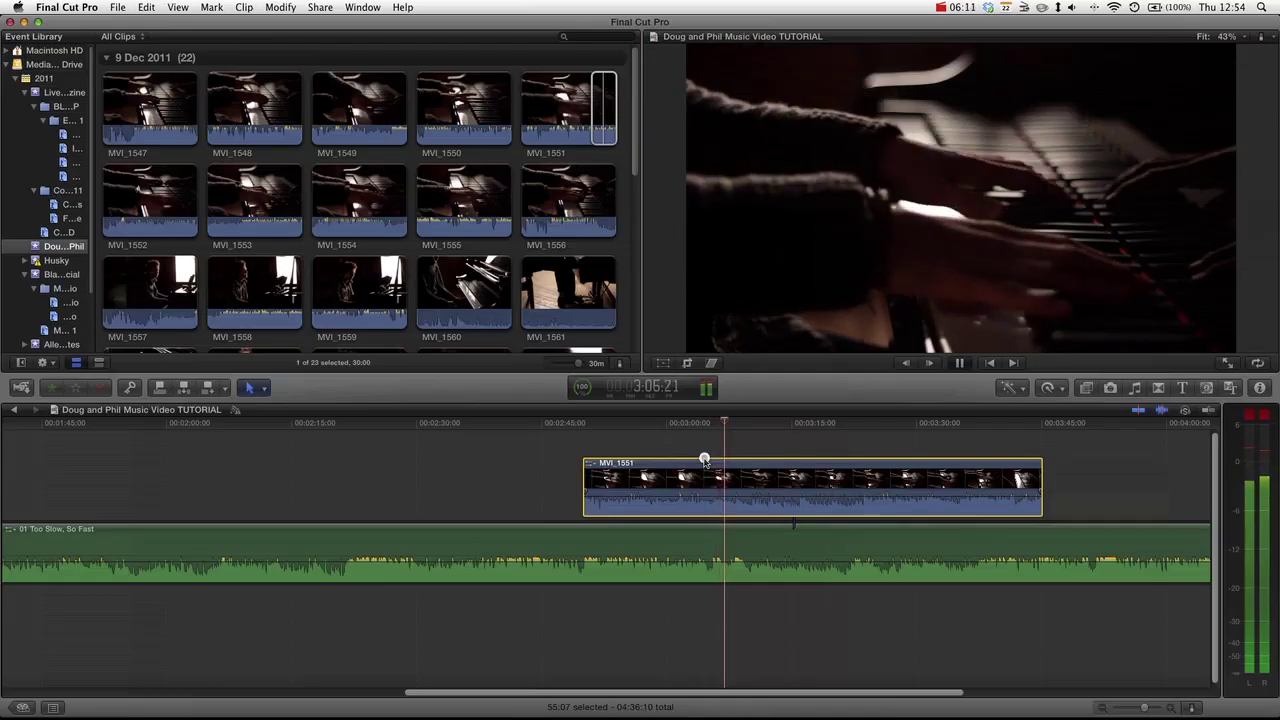
left_click_drag(704, 463, 703, 461)
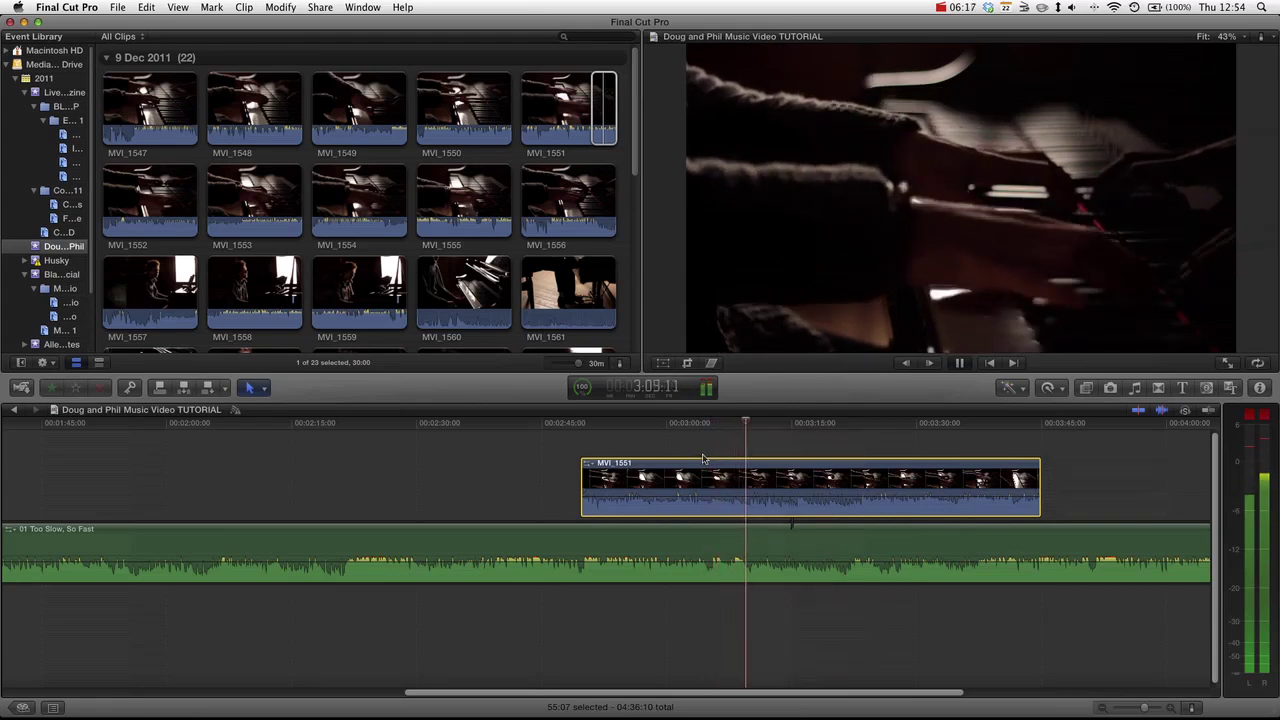
Drag MVI_1551's volume line to the bottom to silence it and replay the synced section.
mouse_move(709, 503)
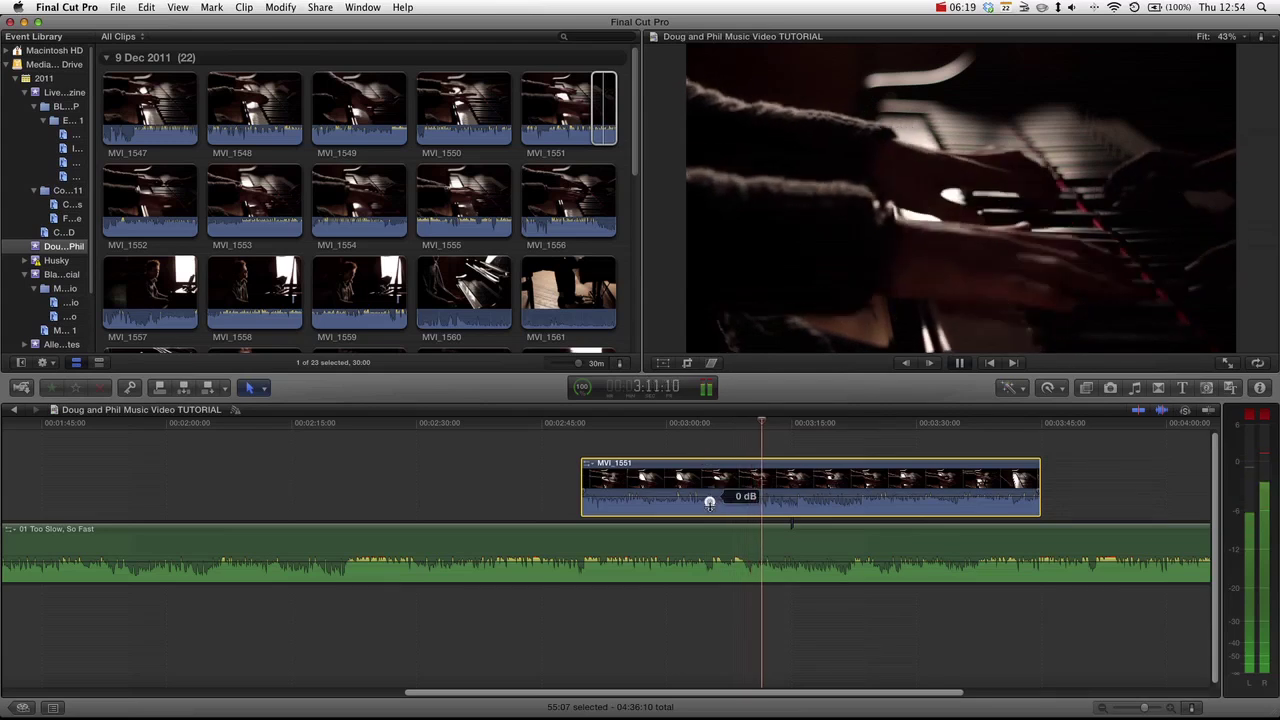
left_click_drag(709, 503, 711, 531)
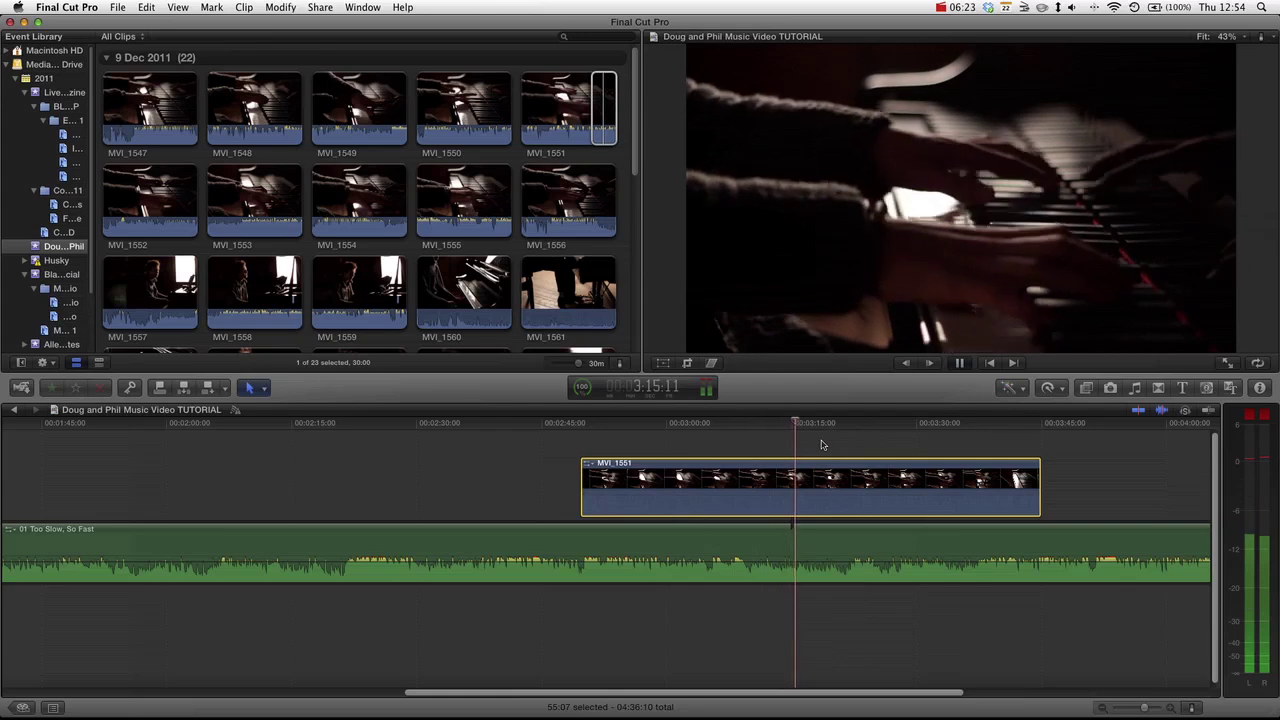
key("space")
key("super+minus")
key("super+minus")
key("super+minus")
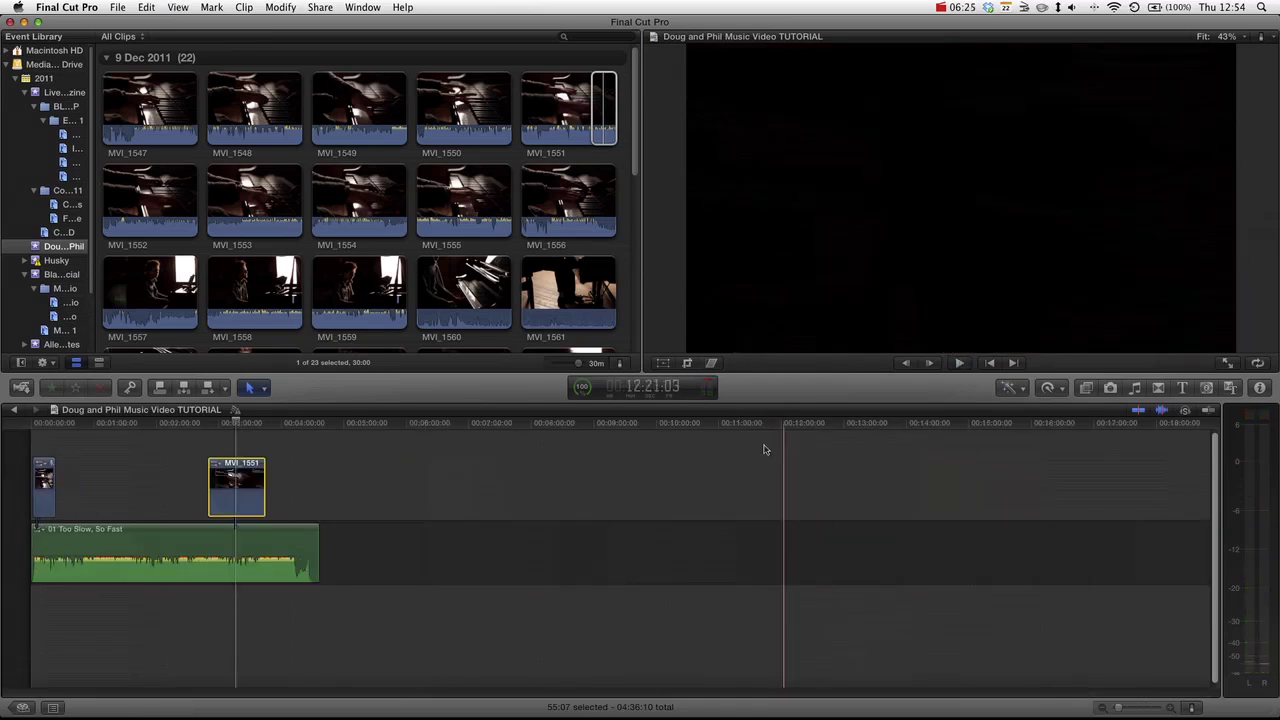
key("super+equal")
key("super+equal")
key("space")
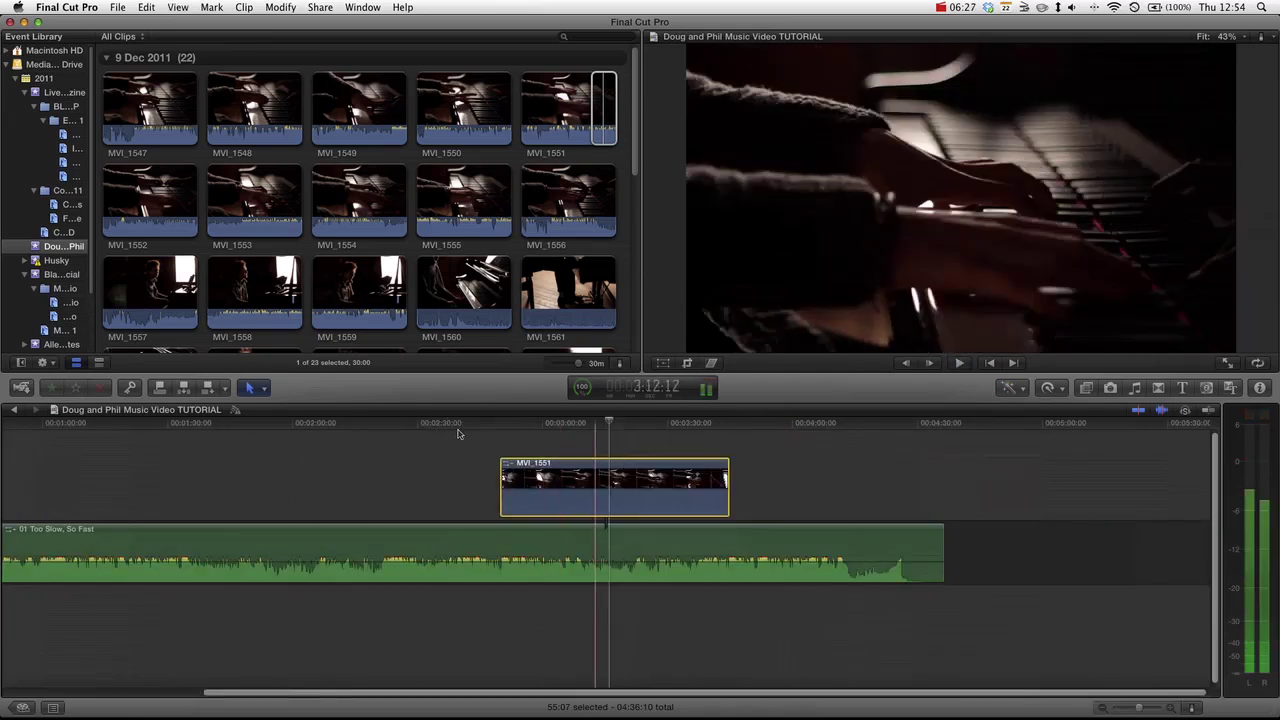
key("space")
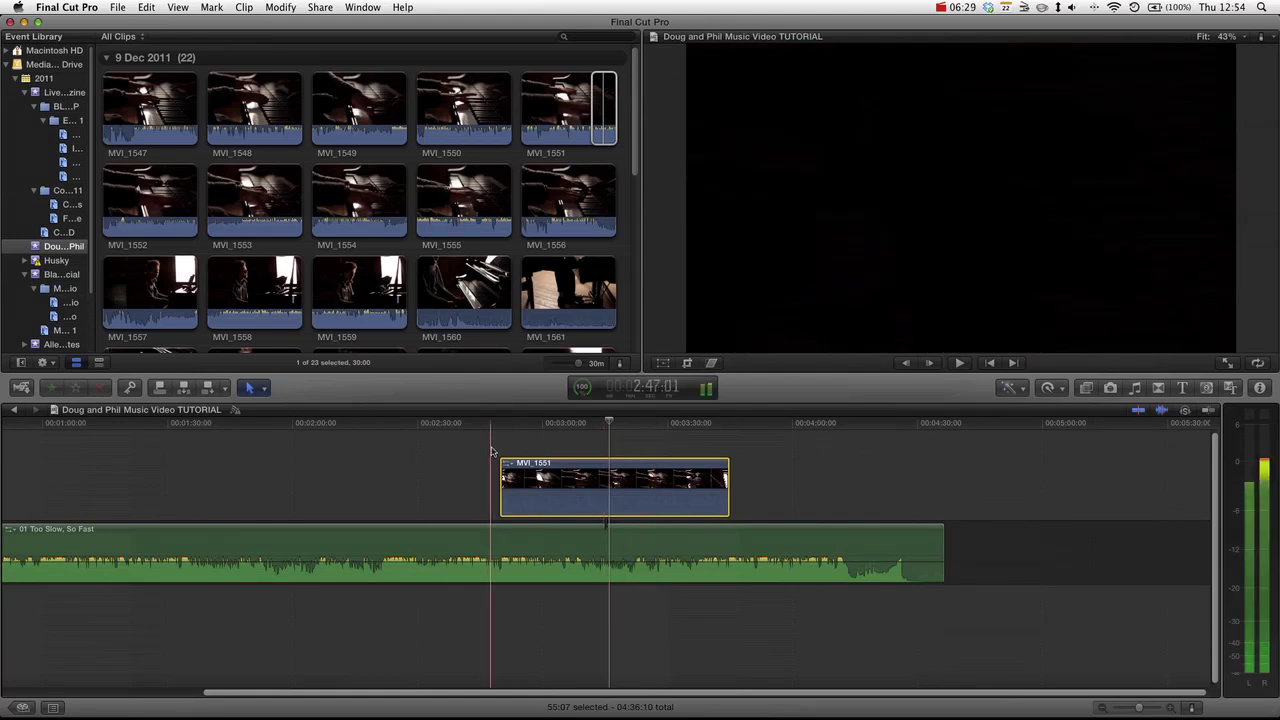
Preview singer clip MVI_1559 and select its full range in the browser.
scroll(470, 450, "left", 8)
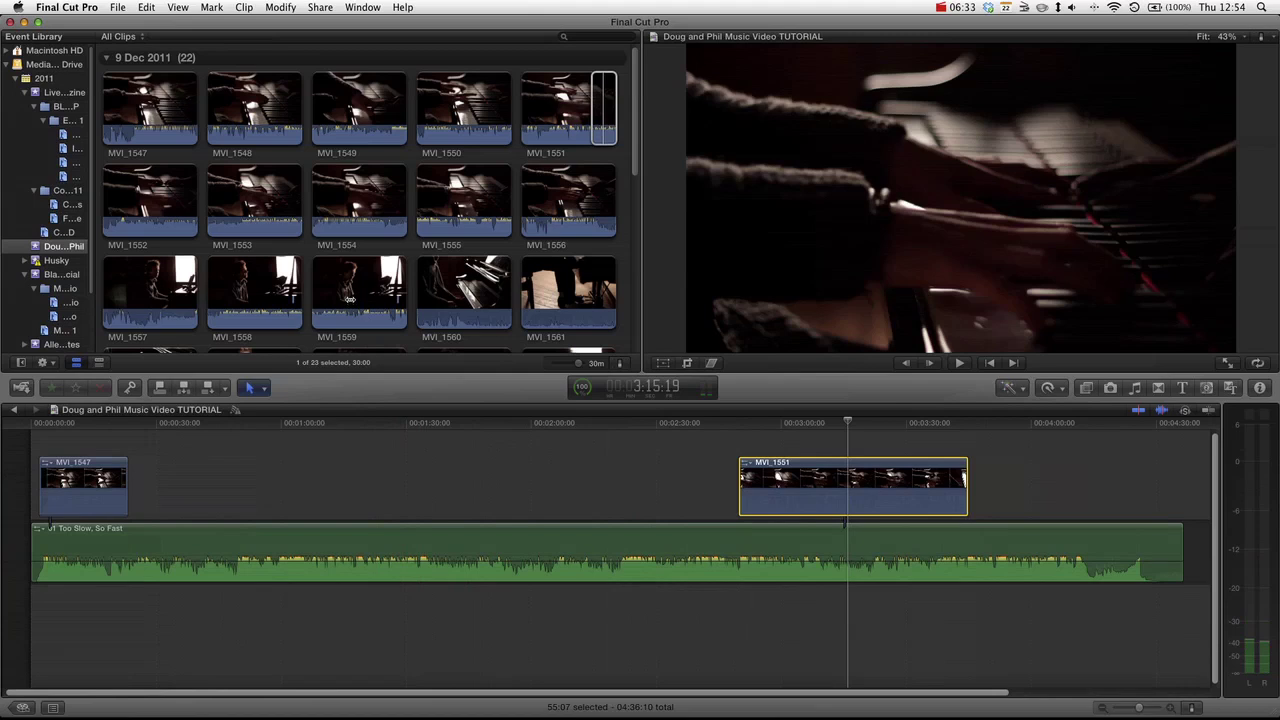
key("space")
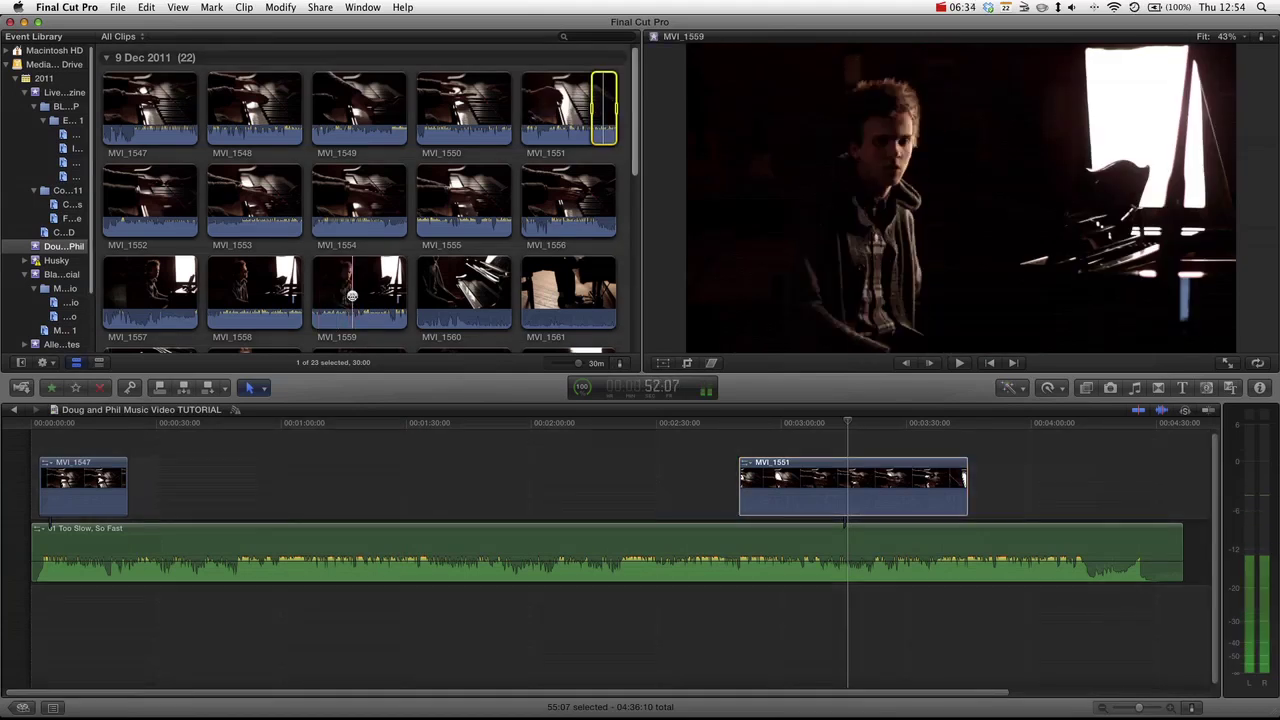
left_click(352, 296)
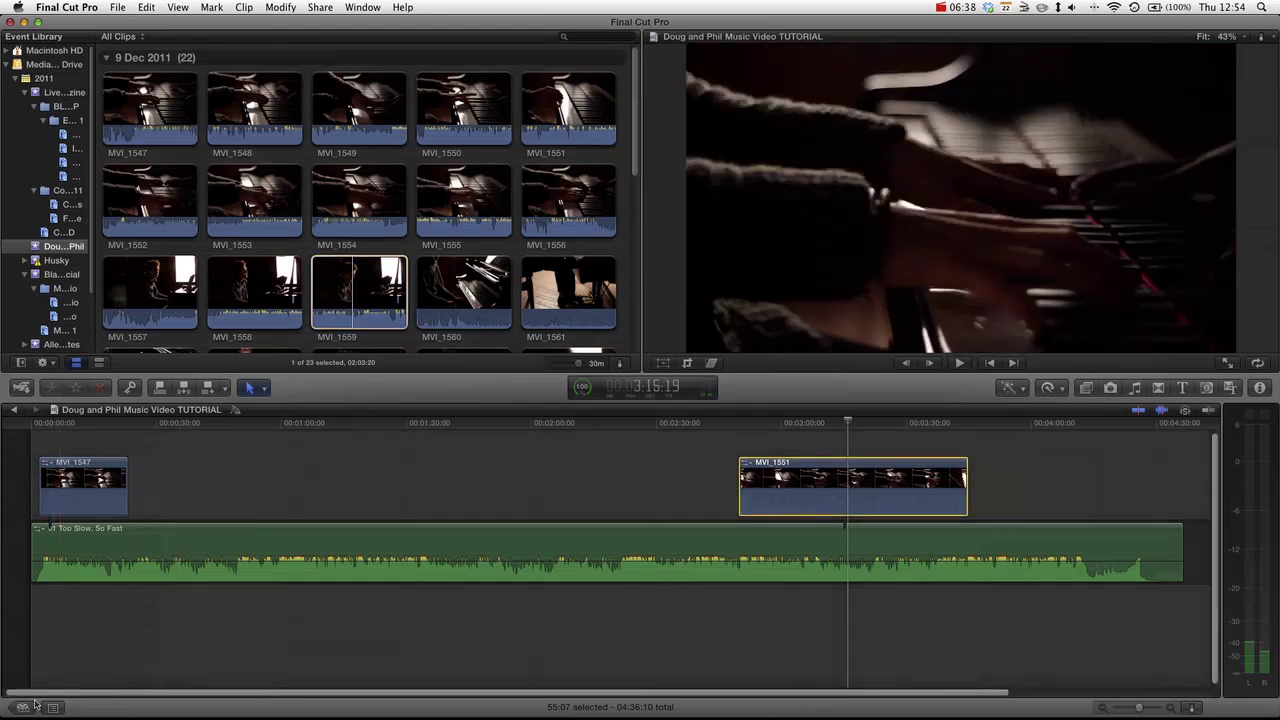
Reopen the finished music video project from the Project Library.
left_click(24, 707)
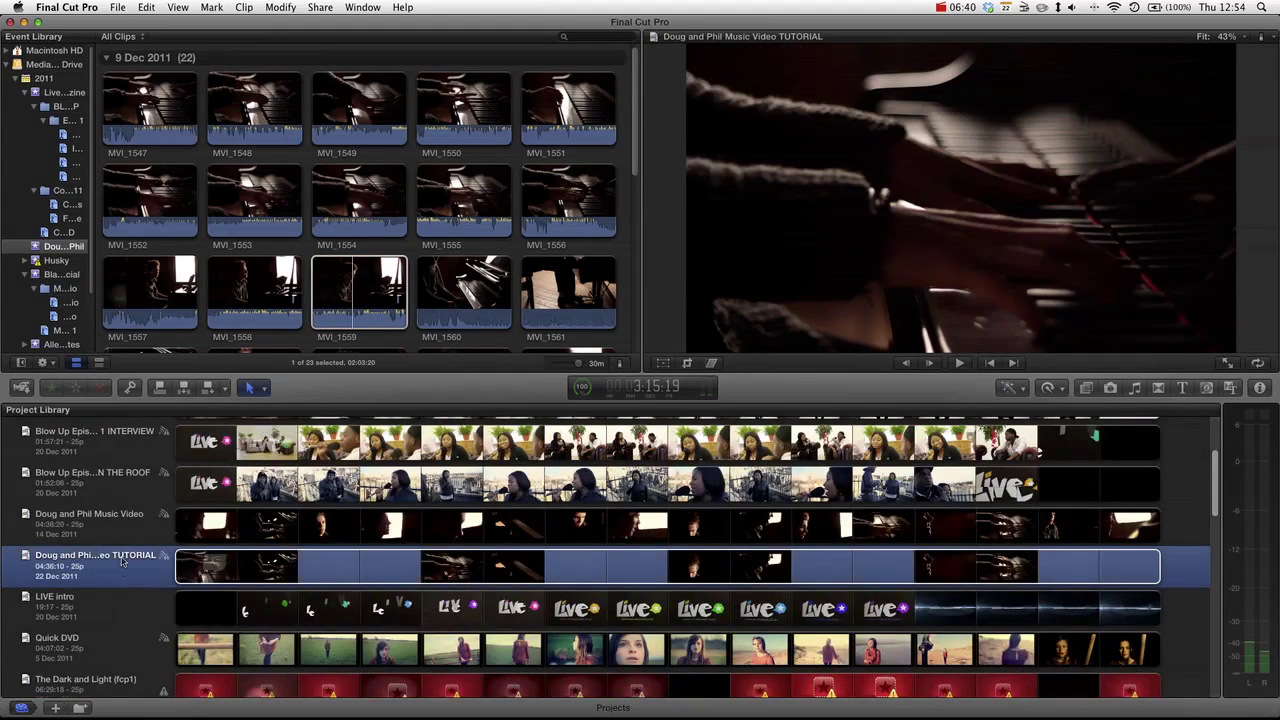
double_click(121, 527)
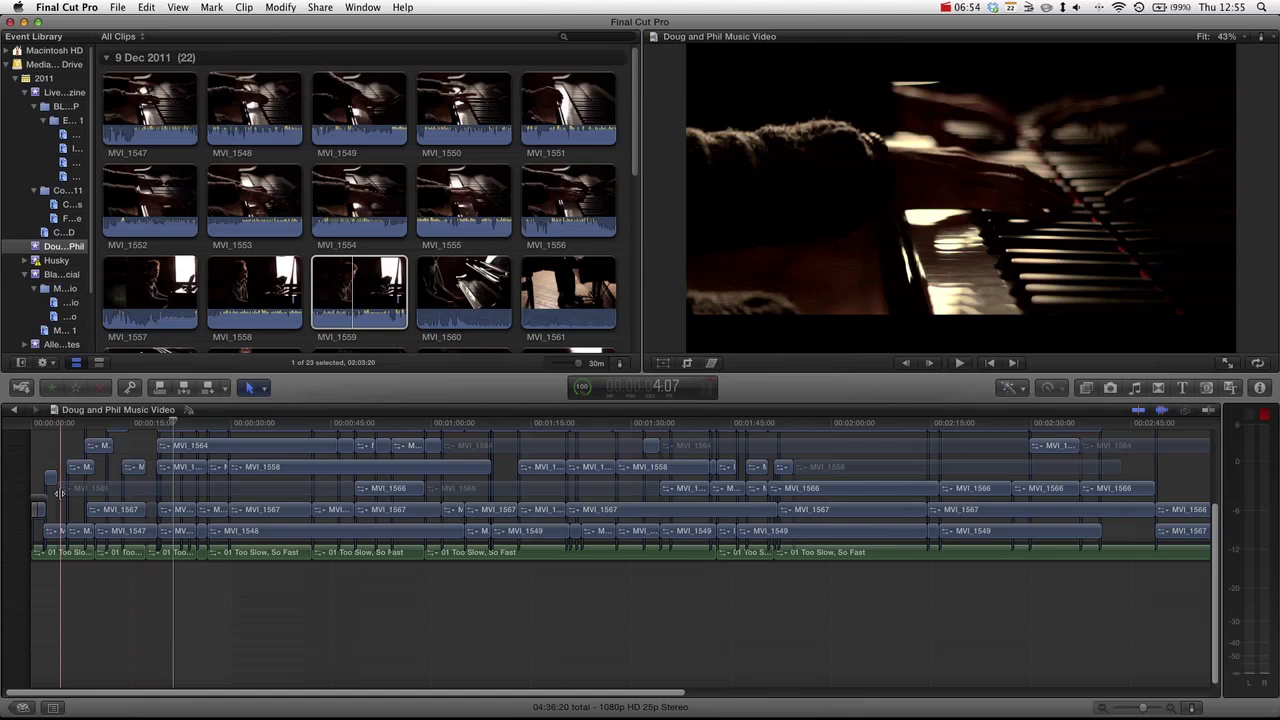
Play the edit from the opening, pausing on the face shot, to review the stacked angles.
key("space")
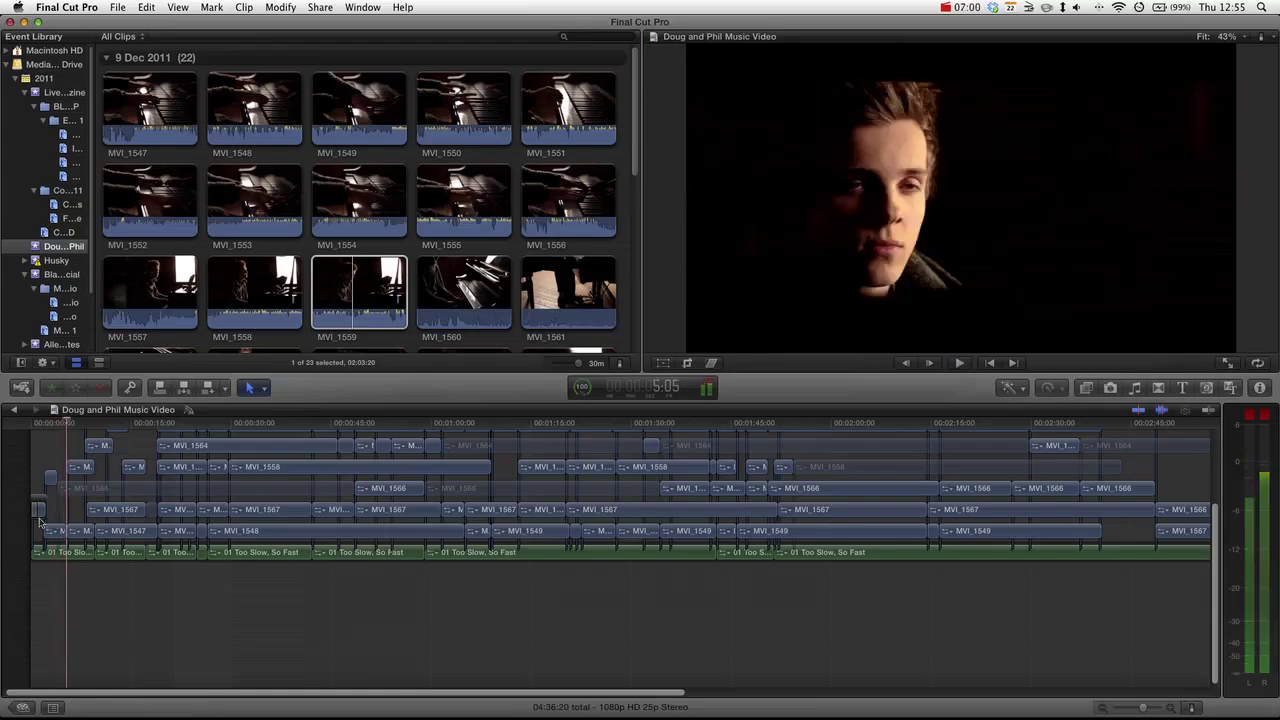
key("space")
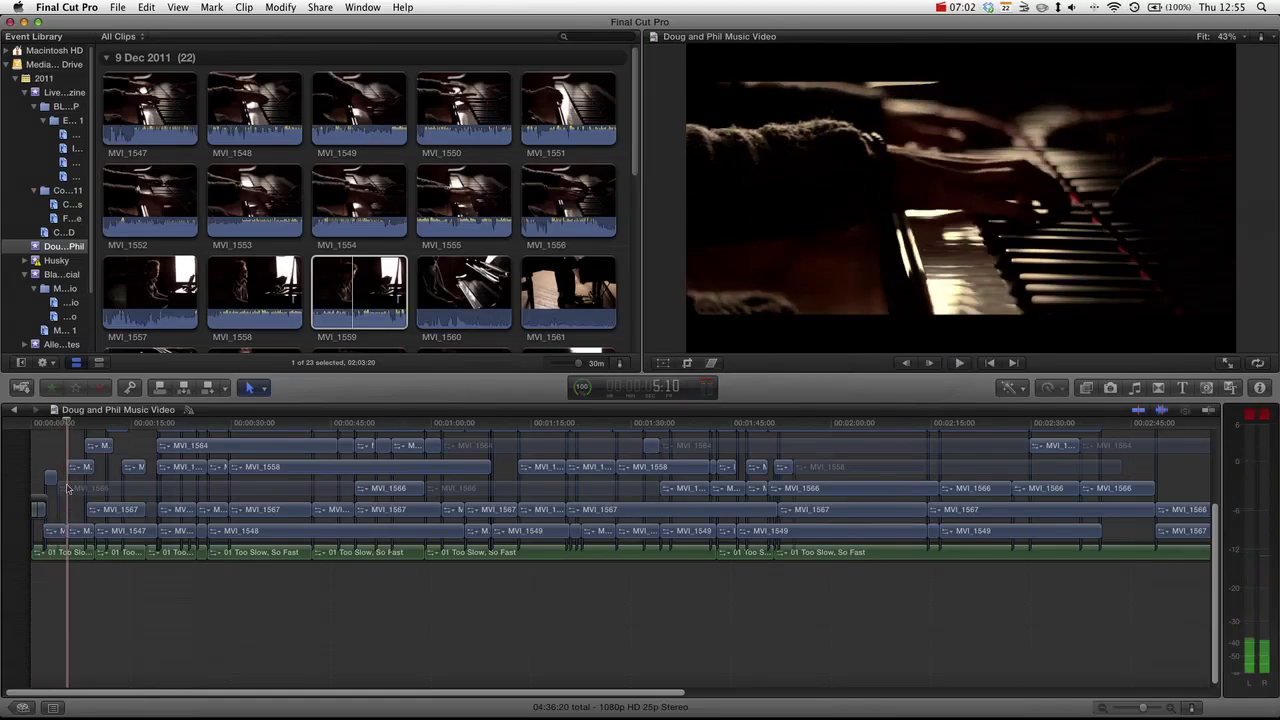
key("space")
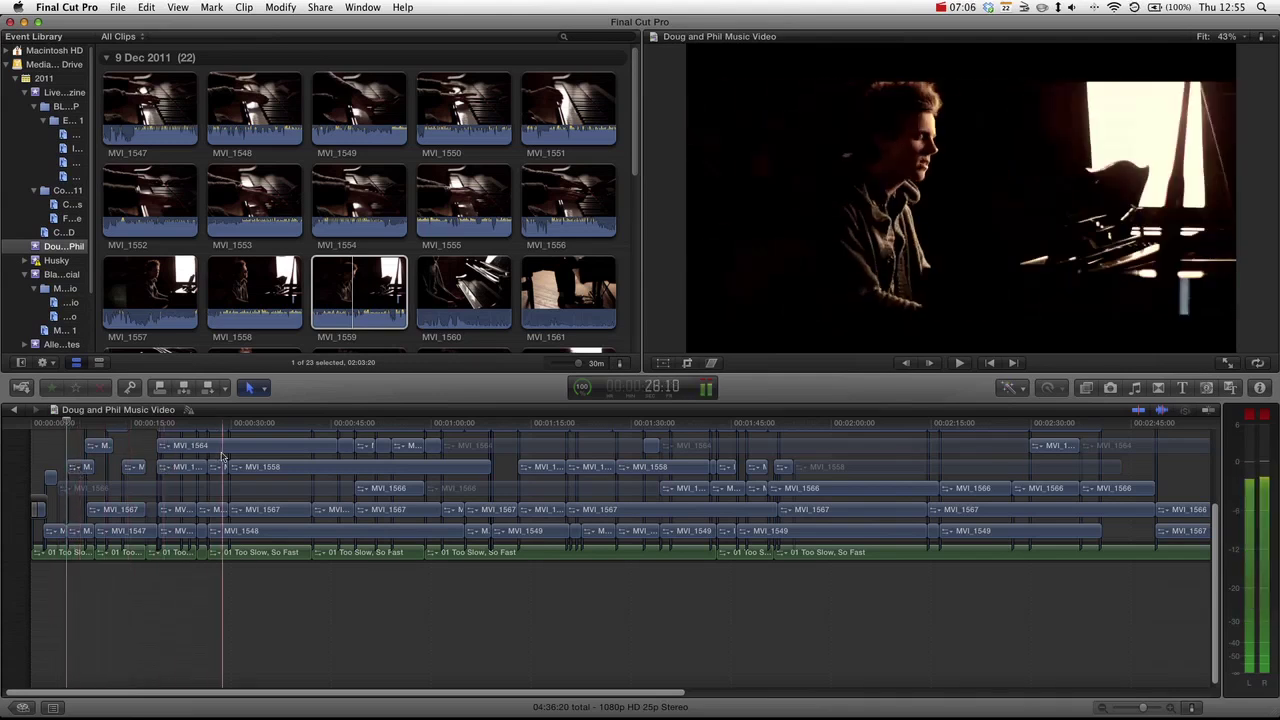
scroll(224, 460, "up", 2)
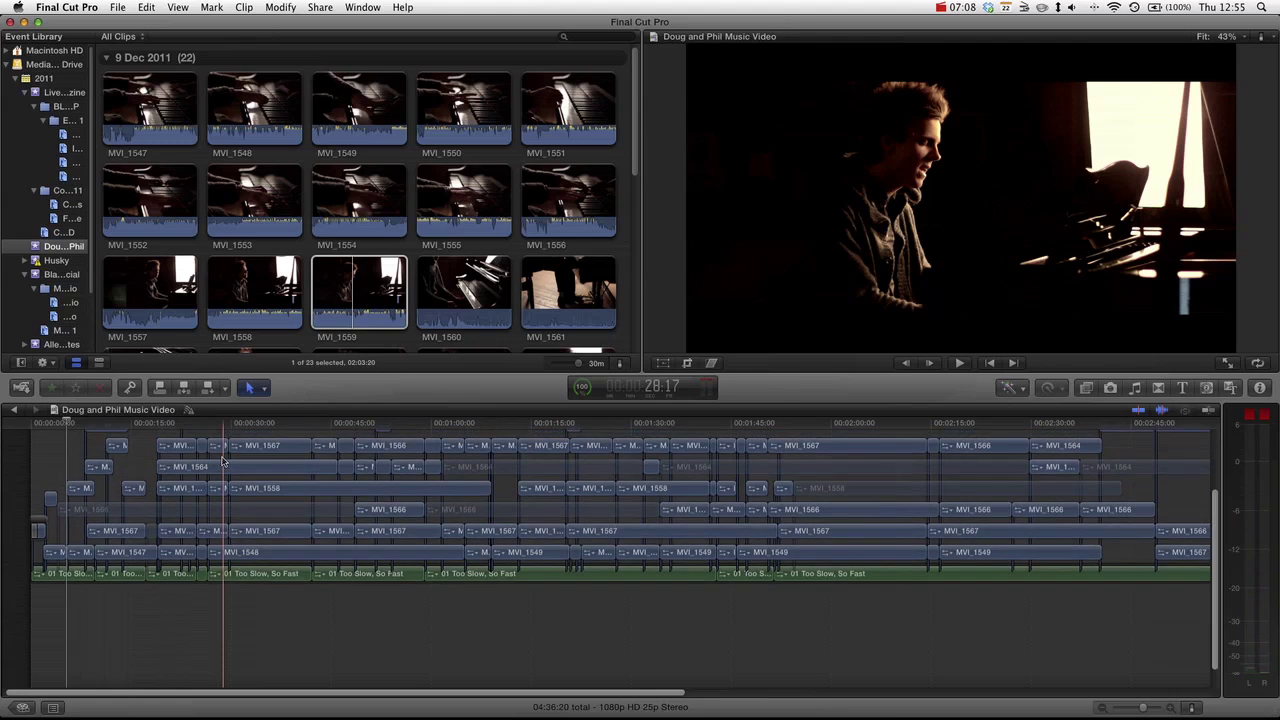
Disable MVI_1558 and MVI_1567, toggling MVI_1548 off and back on to check underneath.
left_click(262, 449)
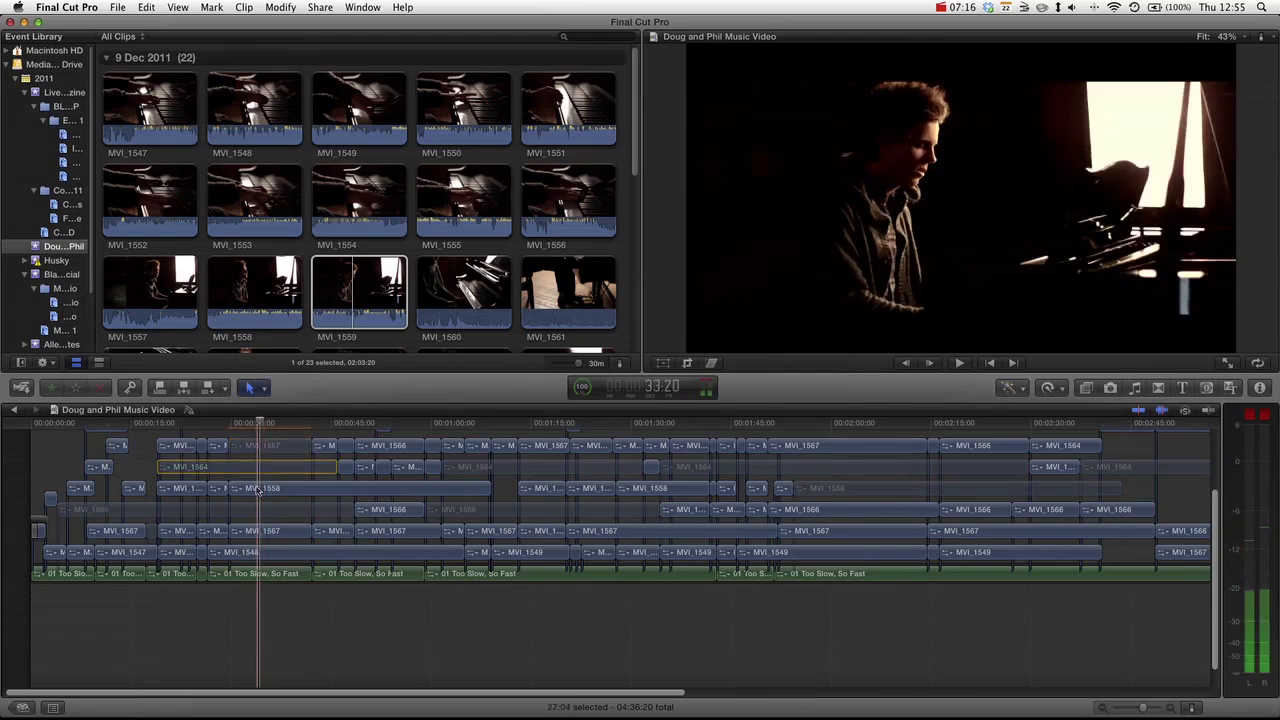
key("v")
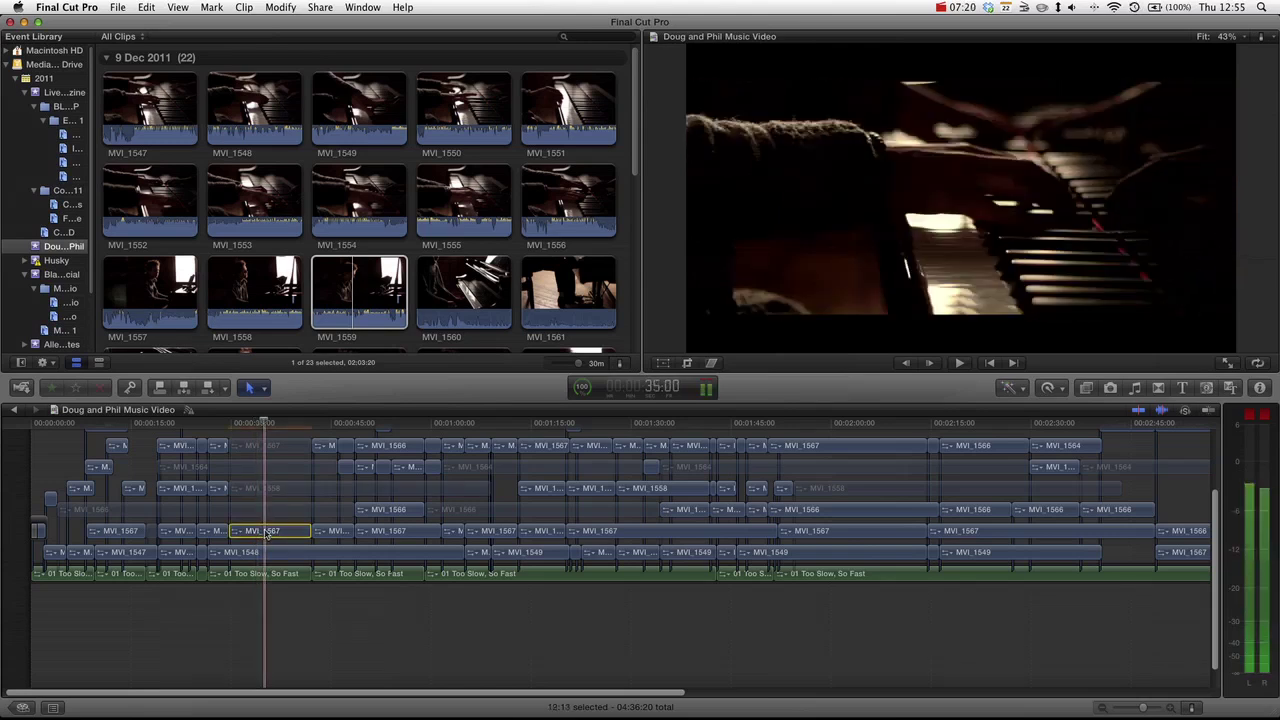
key("v")
key("v")
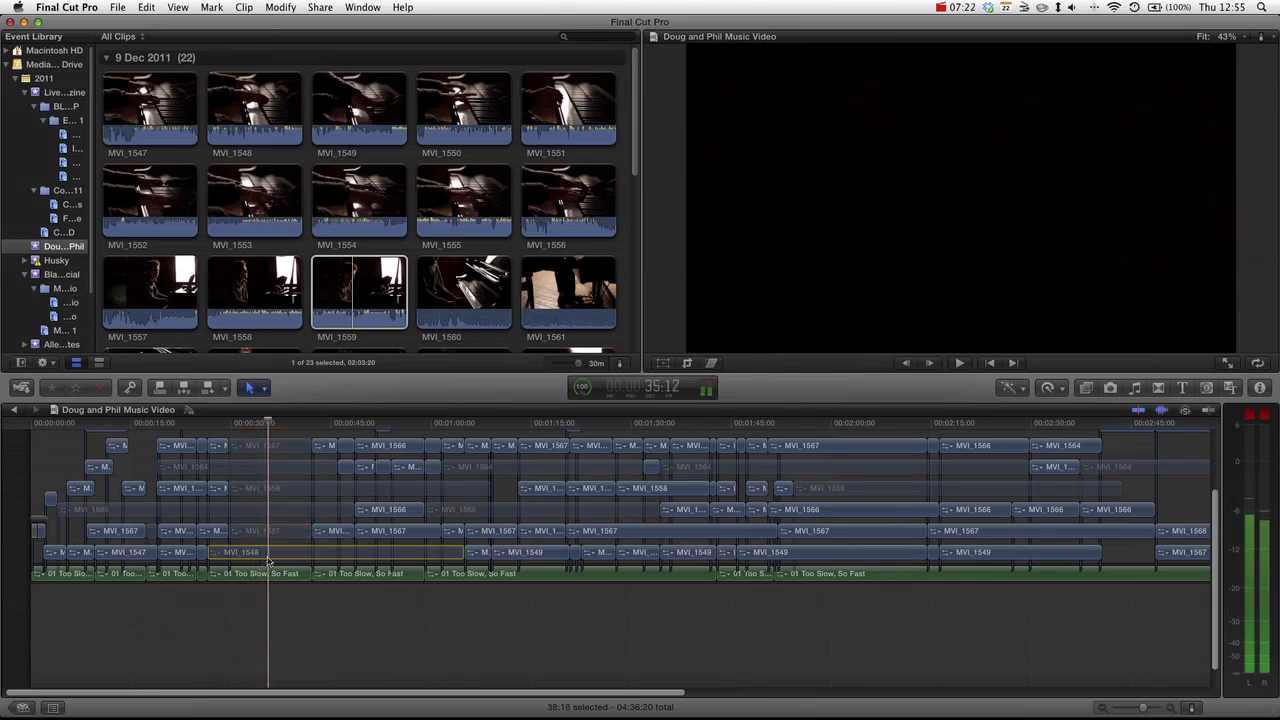
key("v")
left_click(271, 531)
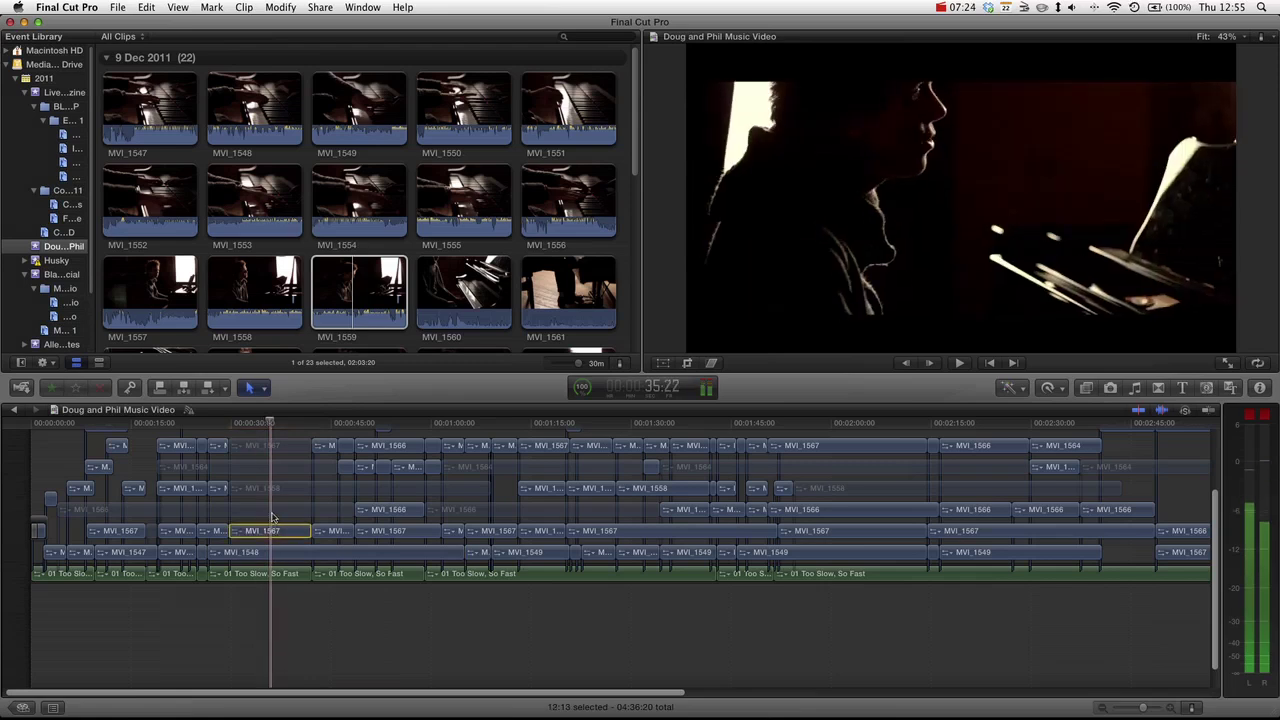
left_click(271, 509)
Toggle MVI_1566, MVI_1558 and MVI_1564 on or off to choose the visible angles.
key("v")
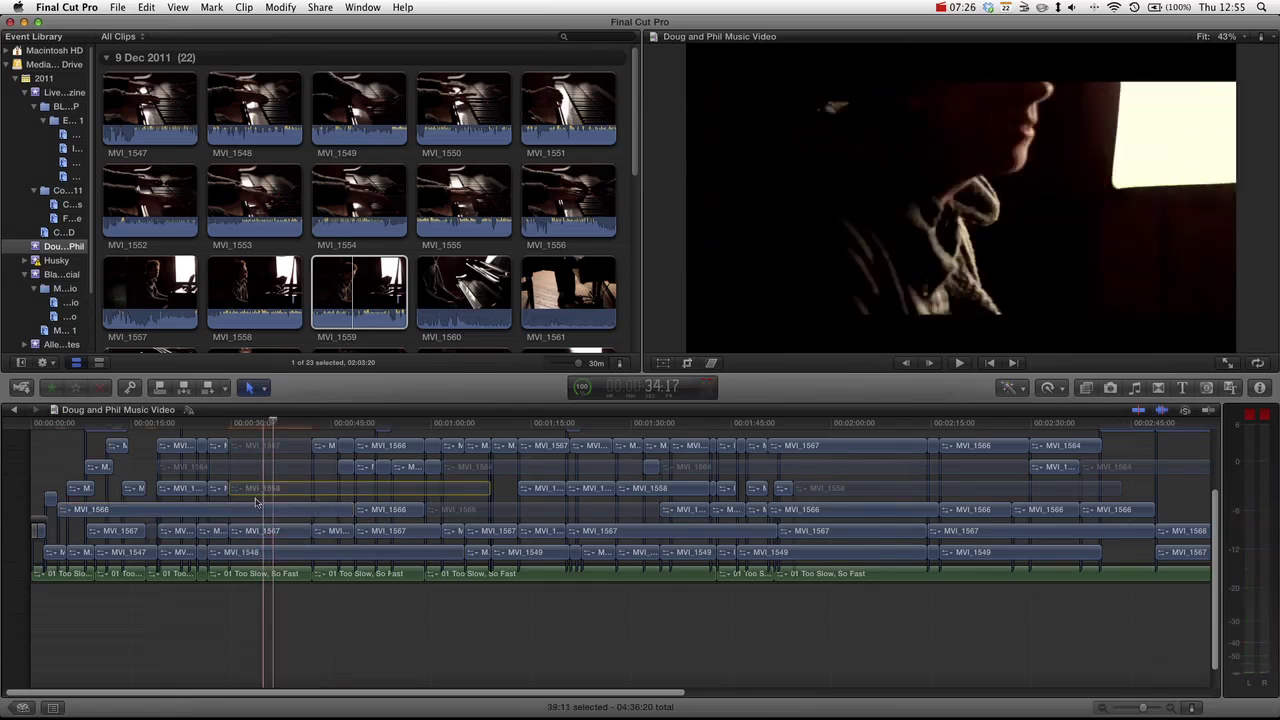
left_click(262, 505)
key("v")
left_click(259, 486)
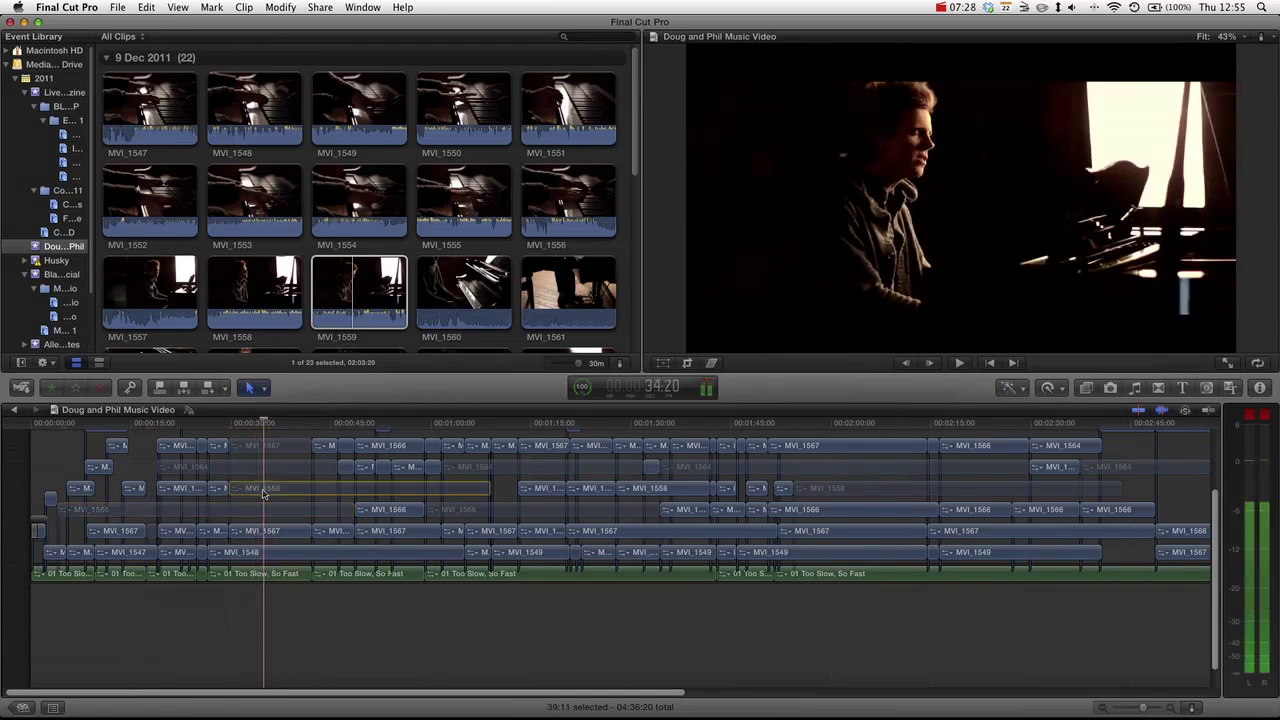
key("v")
left_click(260, 466)
key("v")
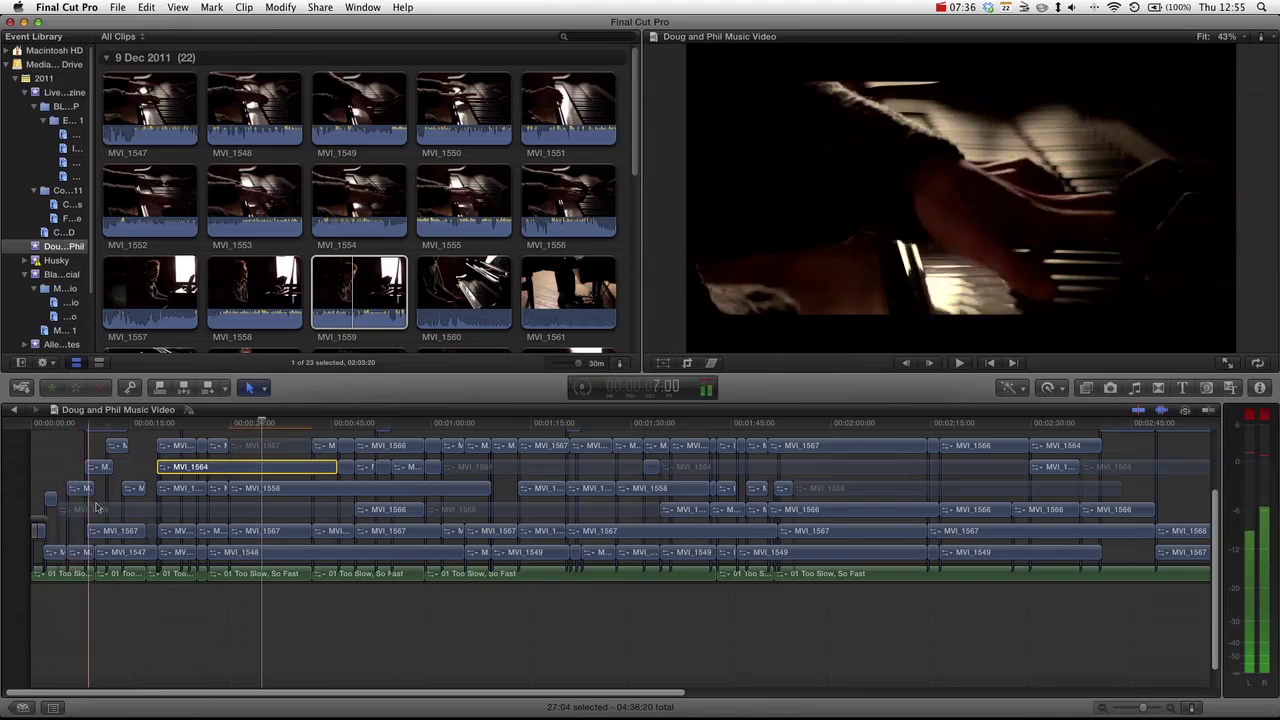
Select the fourth-row MVI_1566 clip and play back from it.
left_click(117, 509)
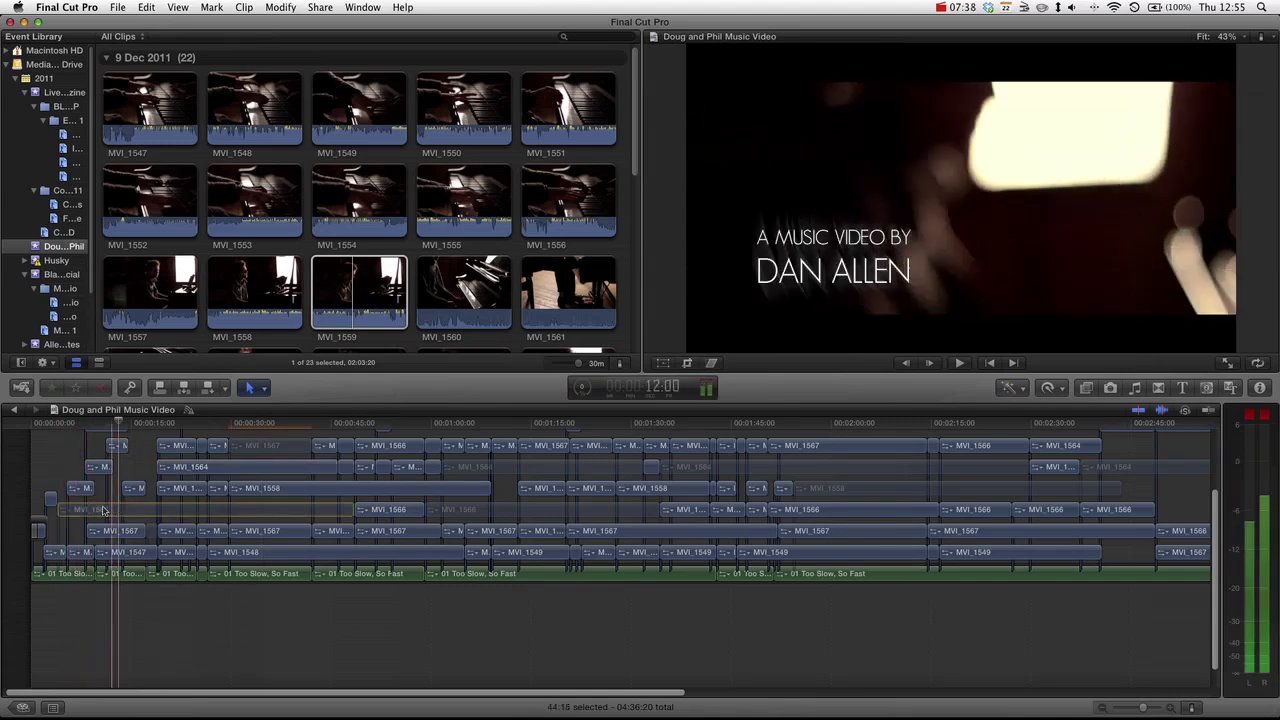
left_click(58, 509)
key("space")
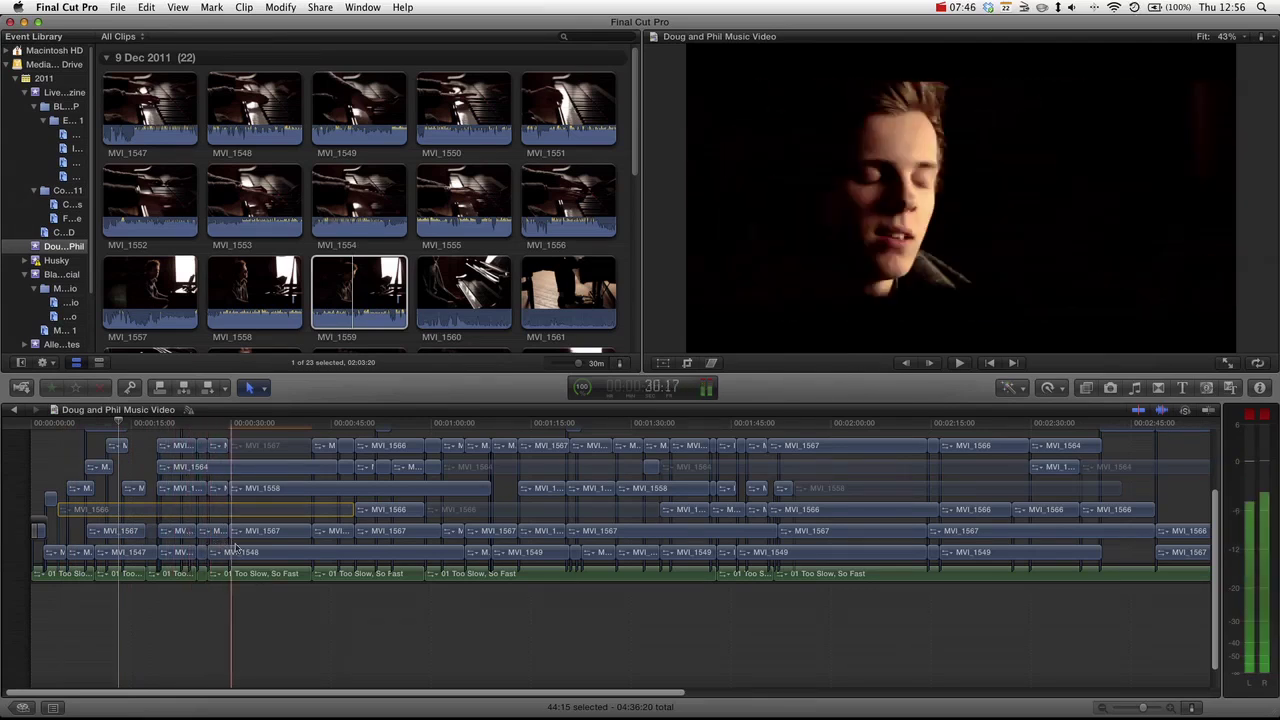
Disable the MVI_1567, MVI_1564 and MVI_1558 clips stacked above MVI_1548.
left_click(272, 553)
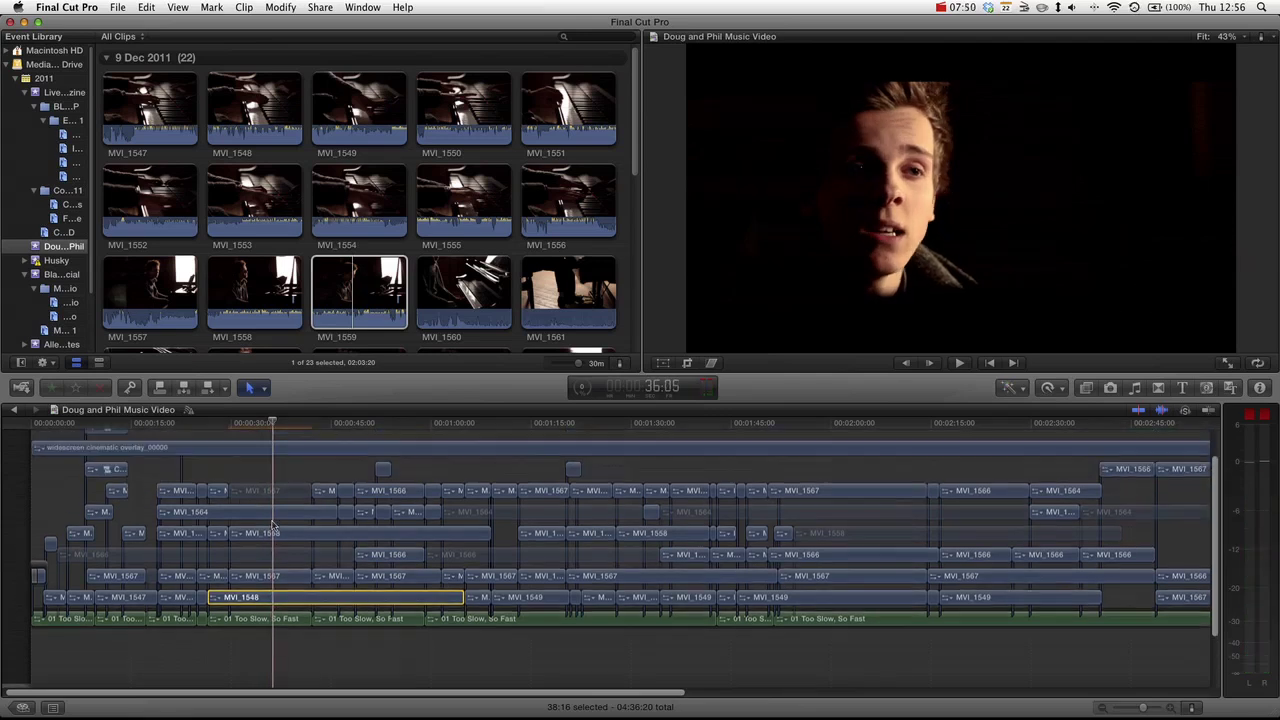
scroll(272, 530, "up", 3)
left_click(270, 495)
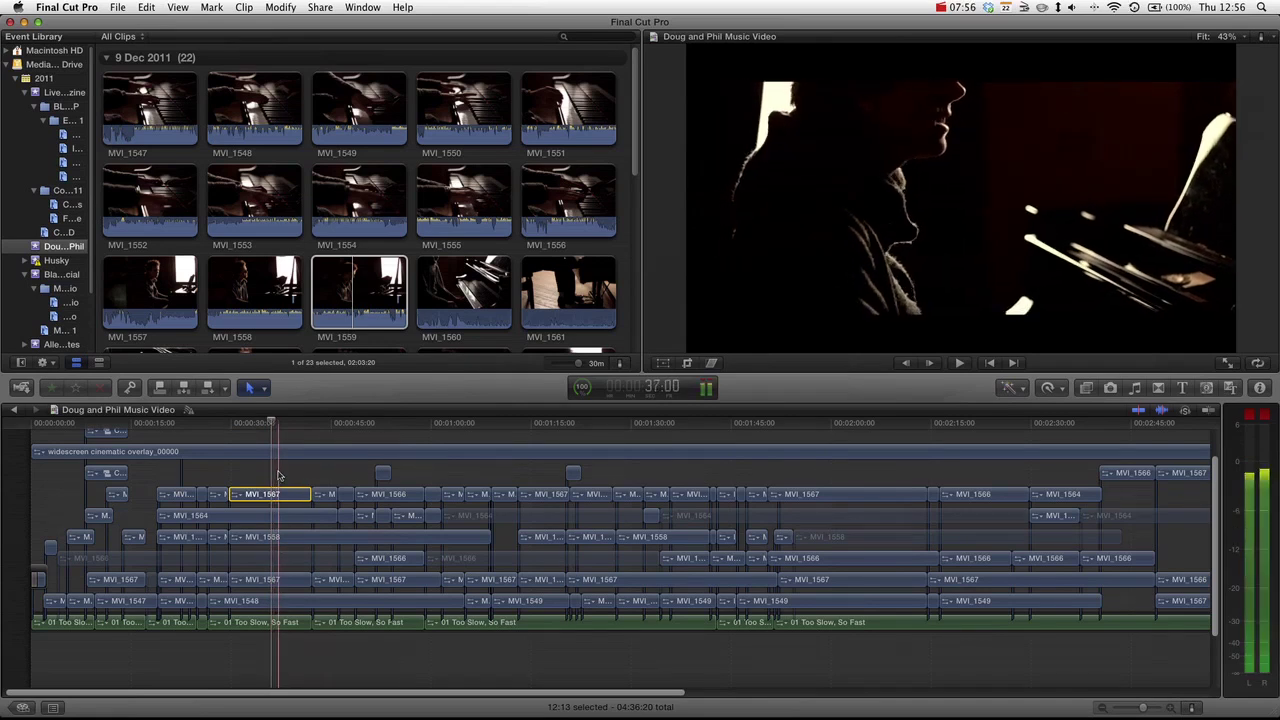
left_click_drag(275, 505, 270, 572)
key("space")
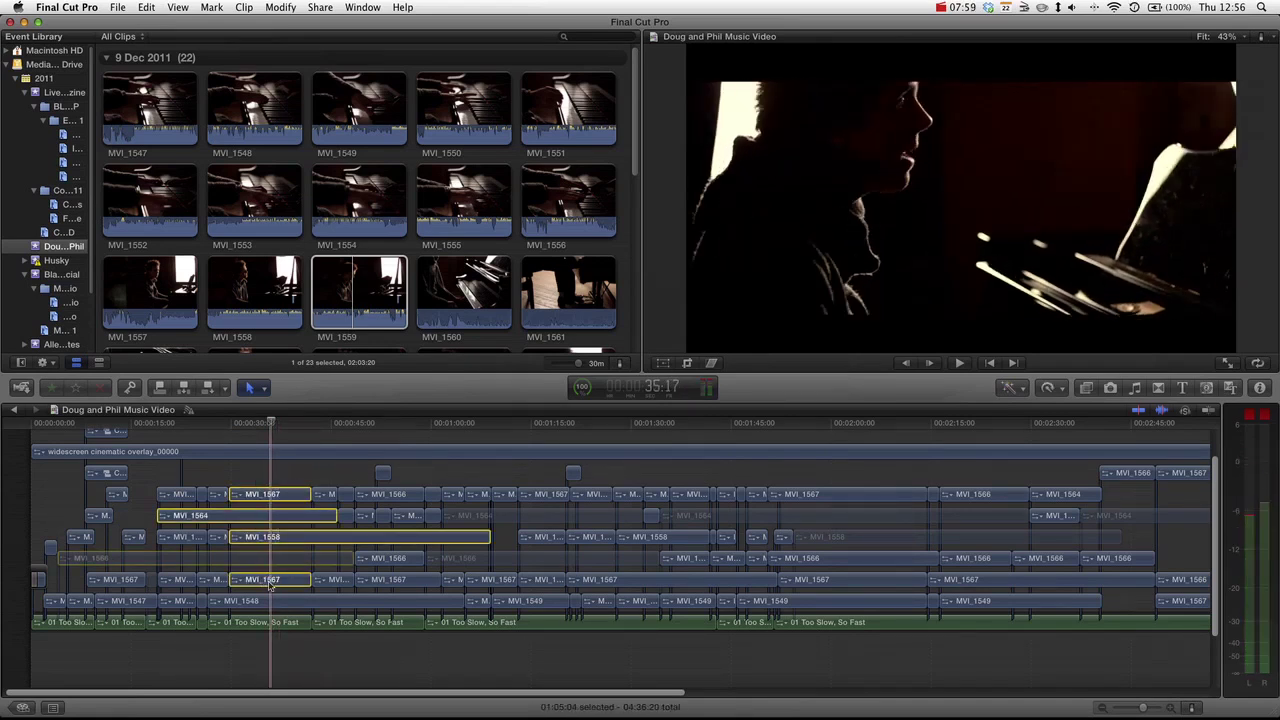
key("v")
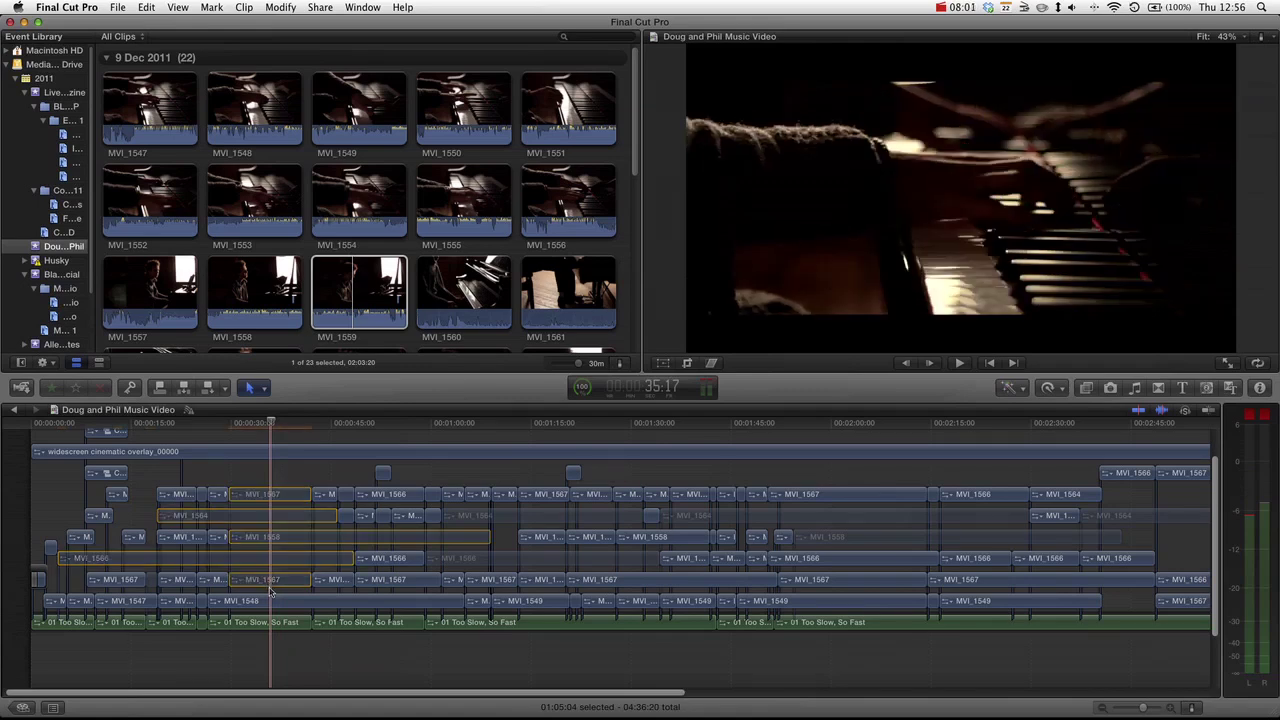
Select MVI_1548 and review its section around 30-40 seconds by playback.
left_click(270, 601)
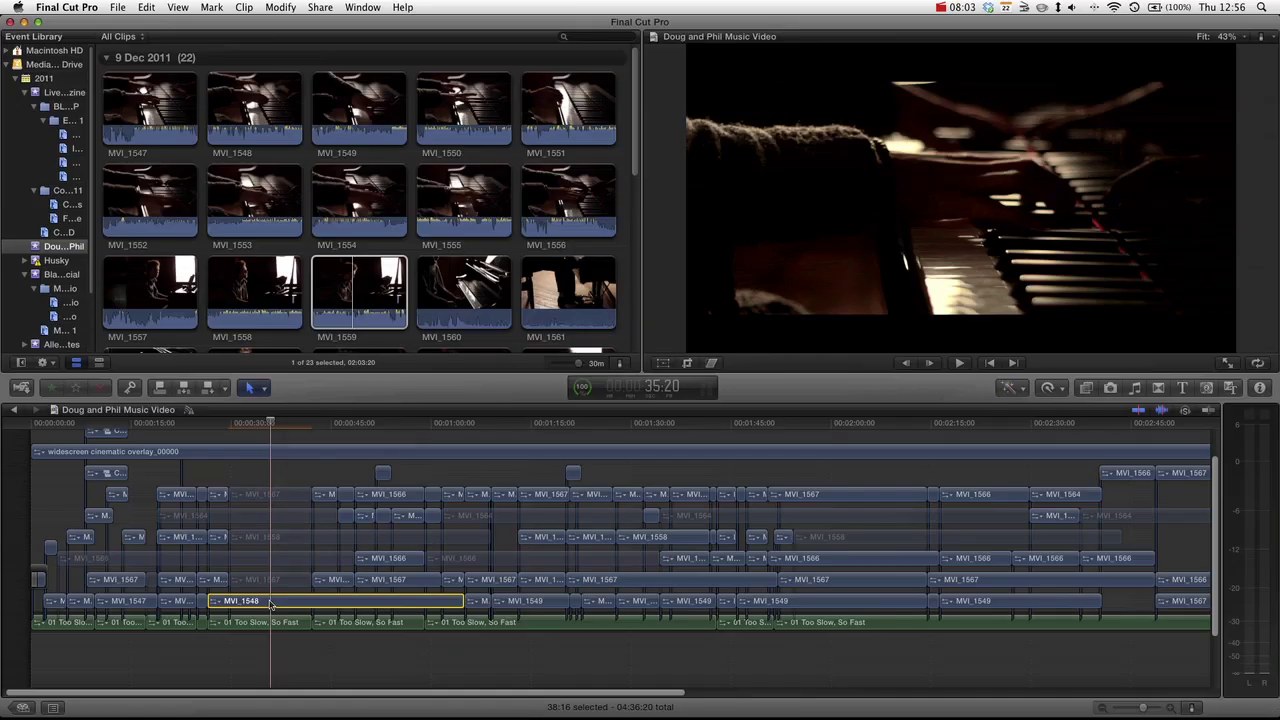
key("space")
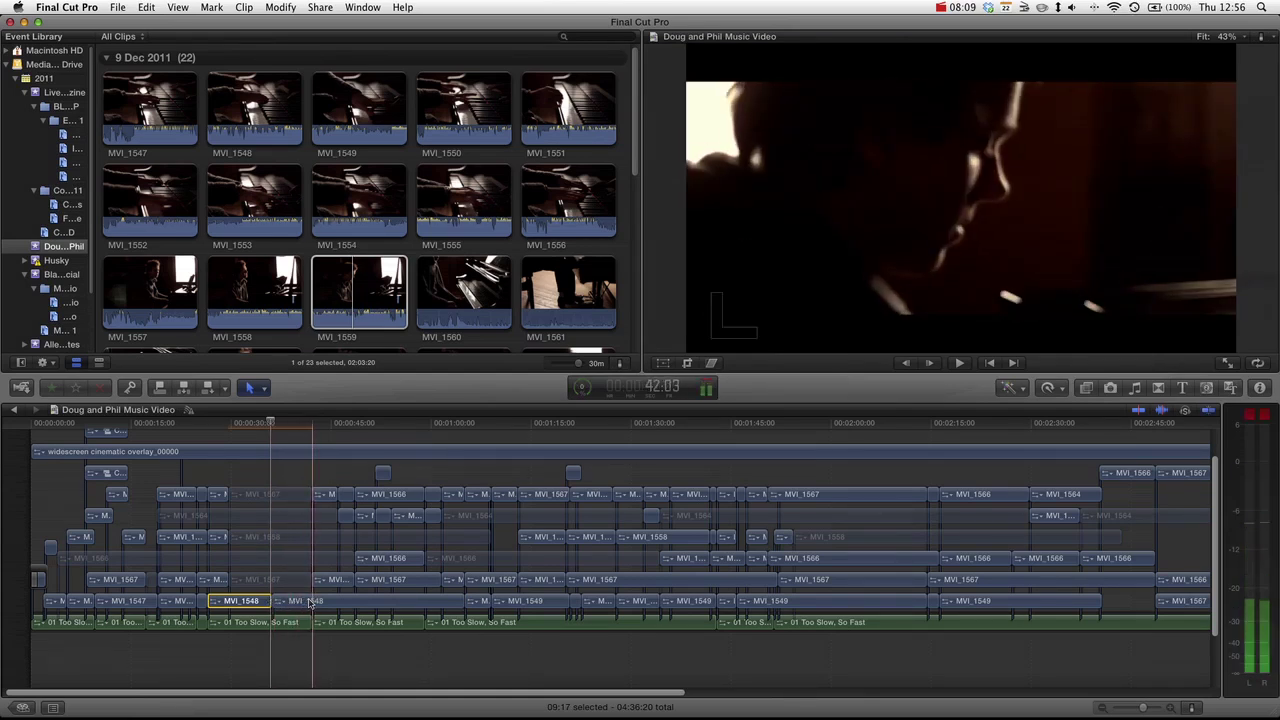
key("space")
key("space")
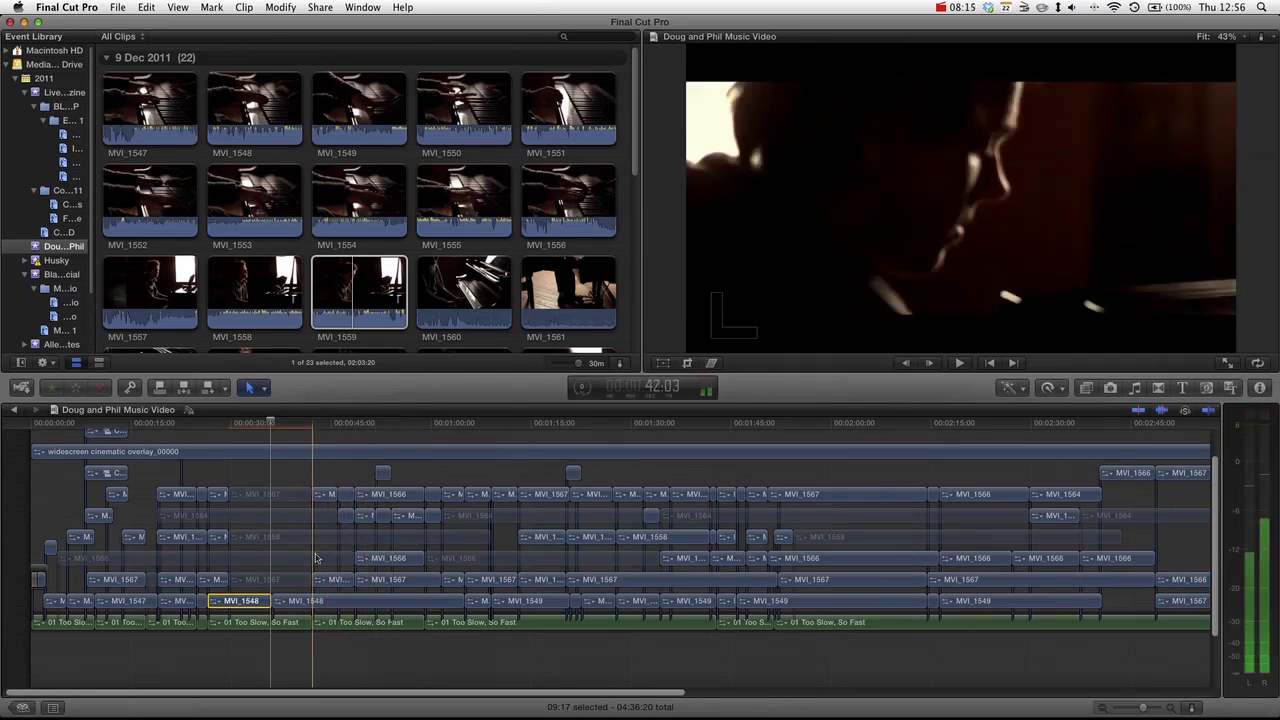
key("space")
key("space")
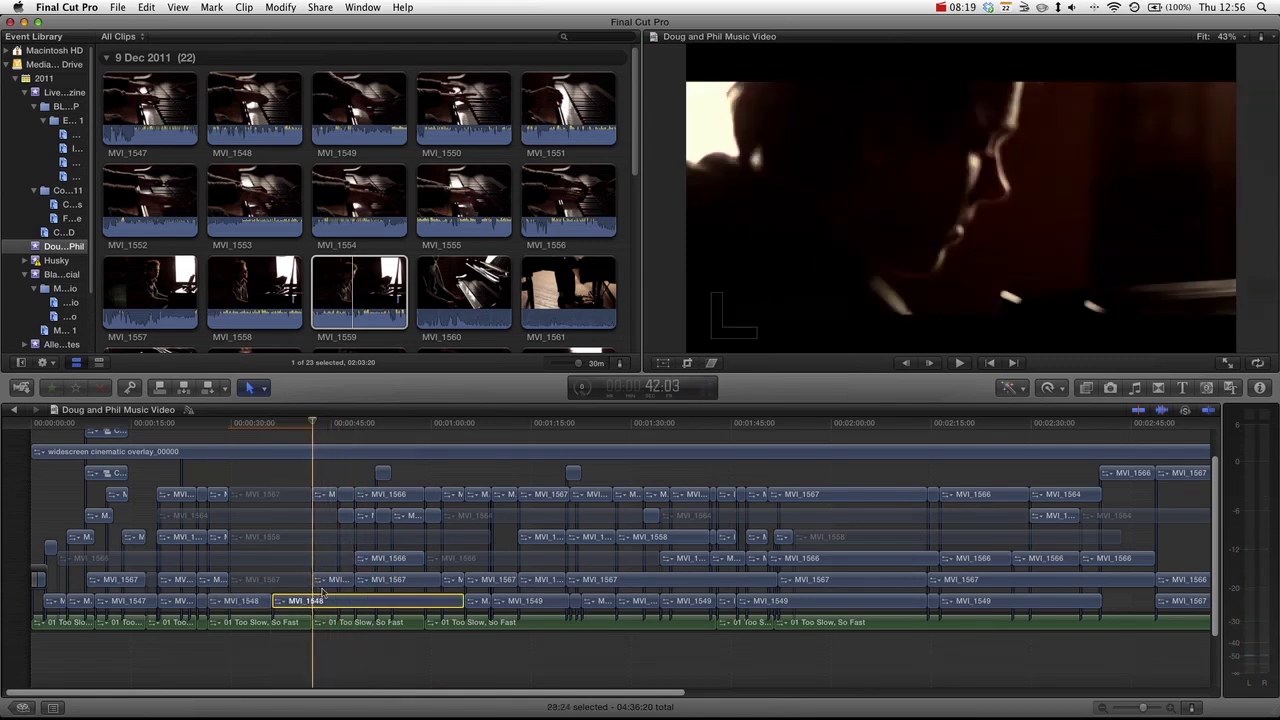
key("space")
key("space")
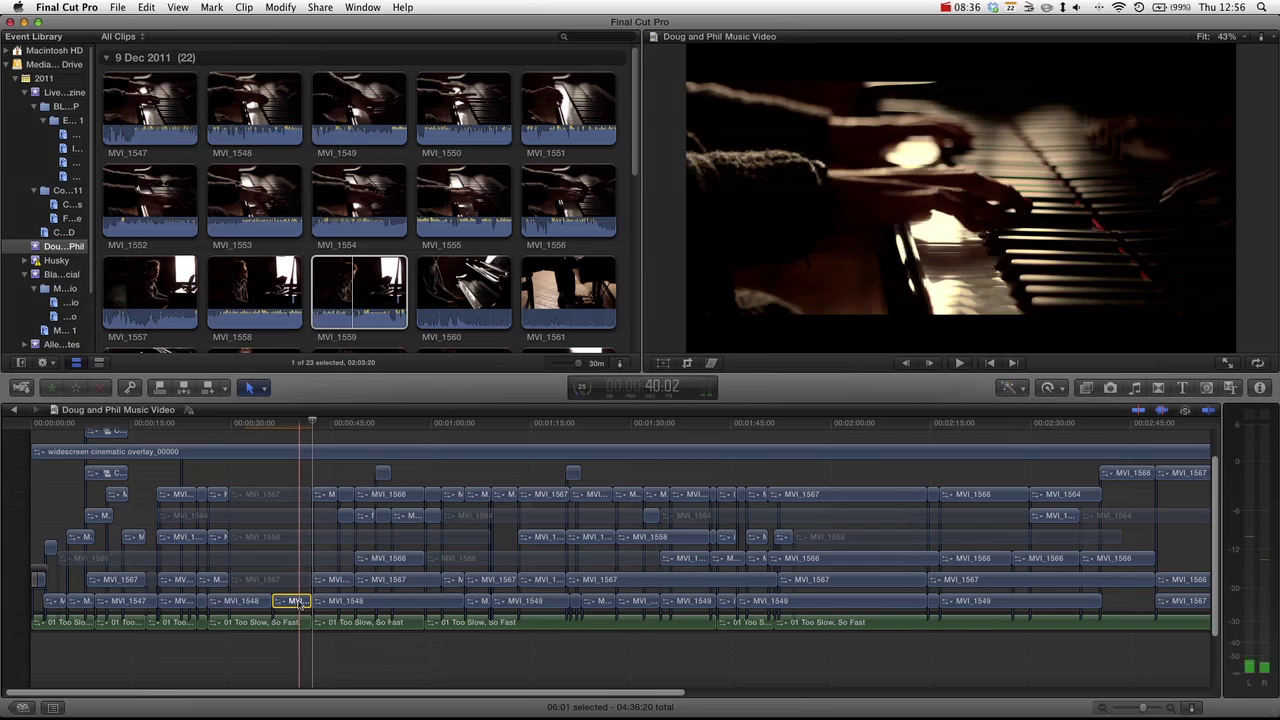
Move the short 06:01 MVI_1548 piece onto the top layer of the stack near 30 seconds.
left_click_drag(303, 598, 303, 550)
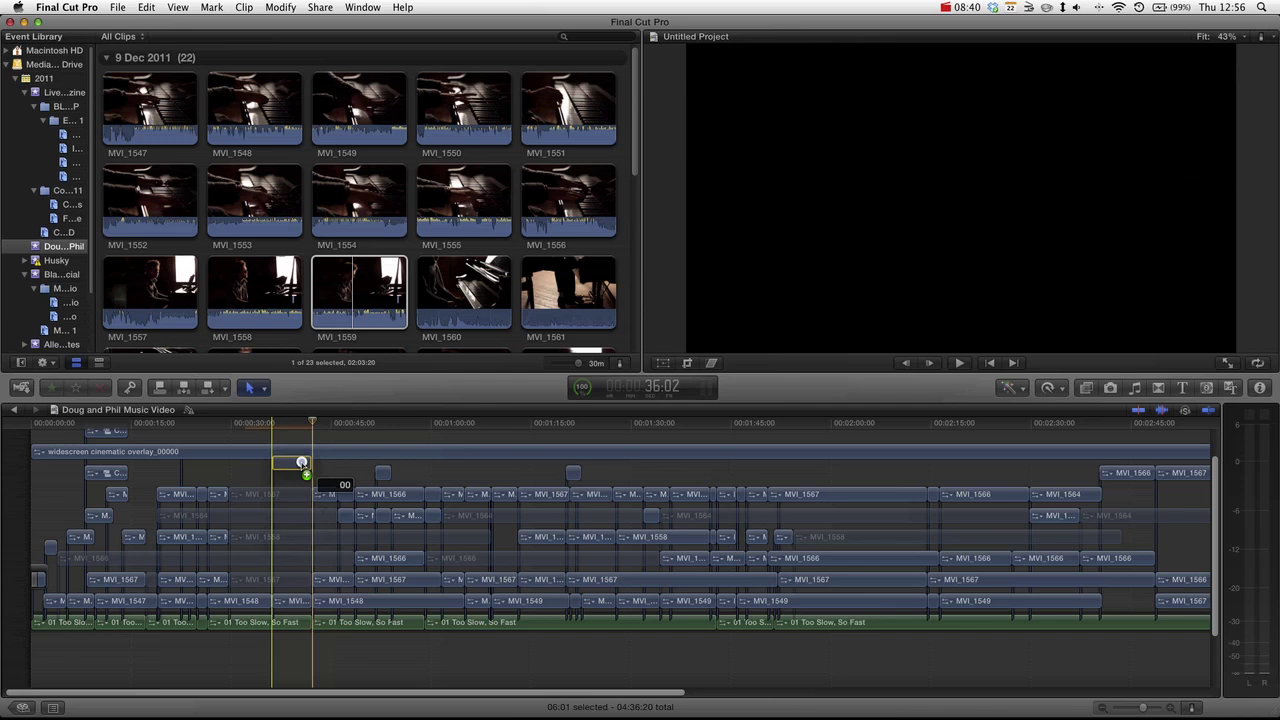
left_click_drag(302, 463, 303, 470)
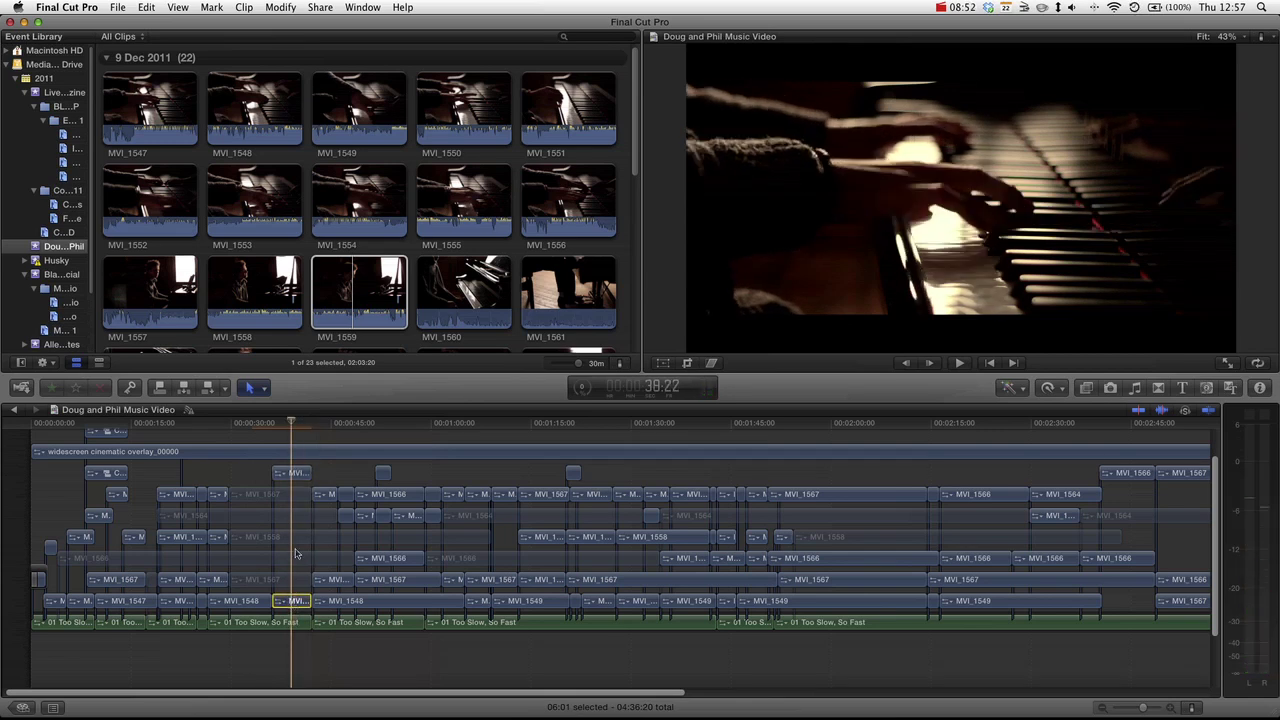
left_click(263, 495)
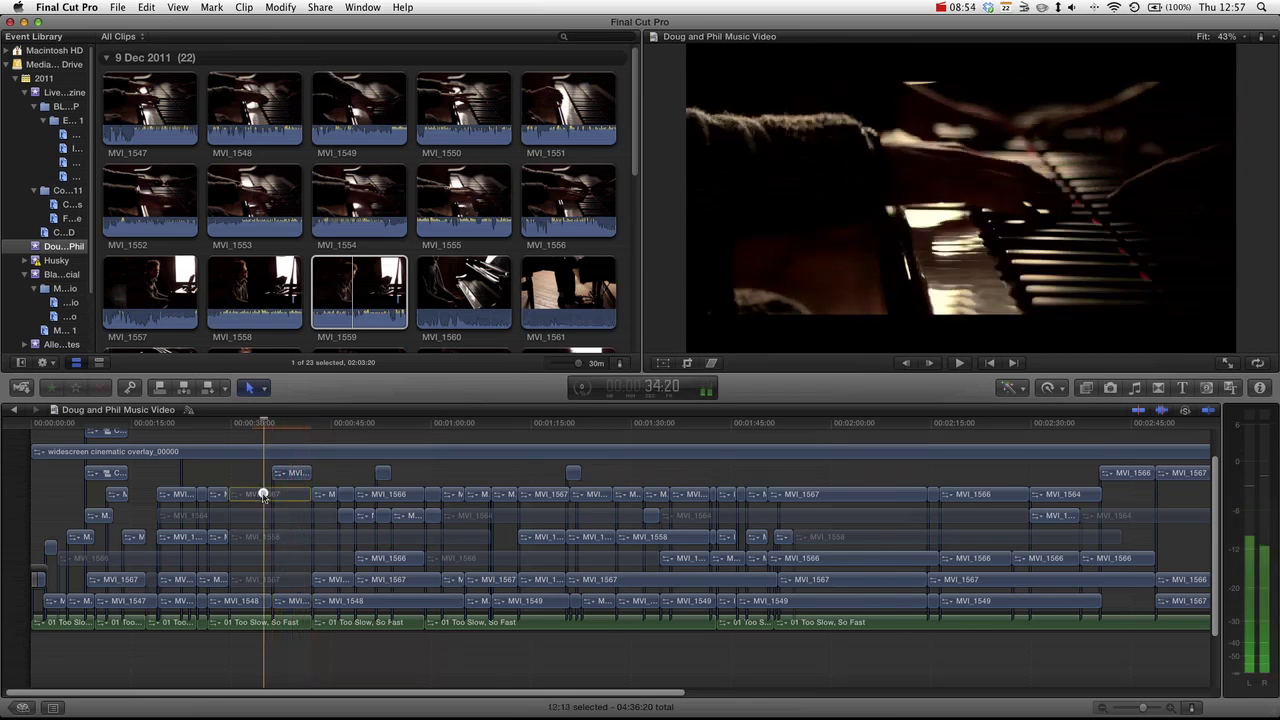
left_click(263, 495)
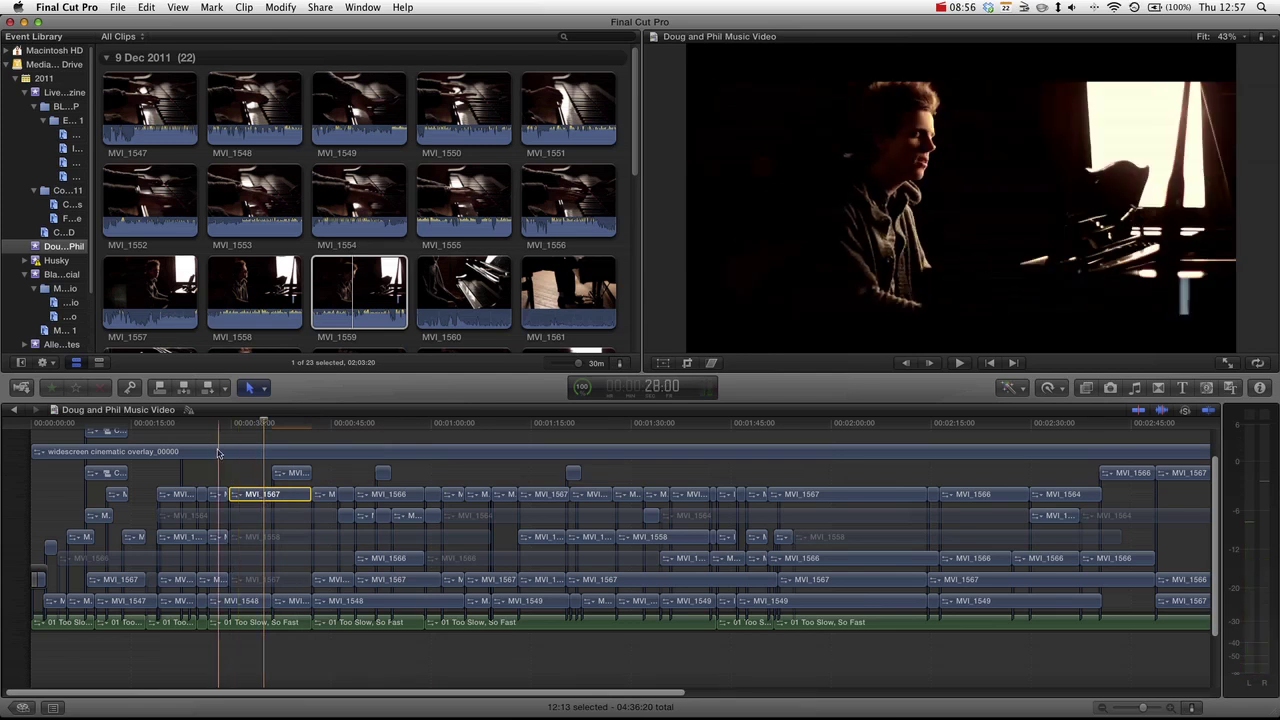
key("space")
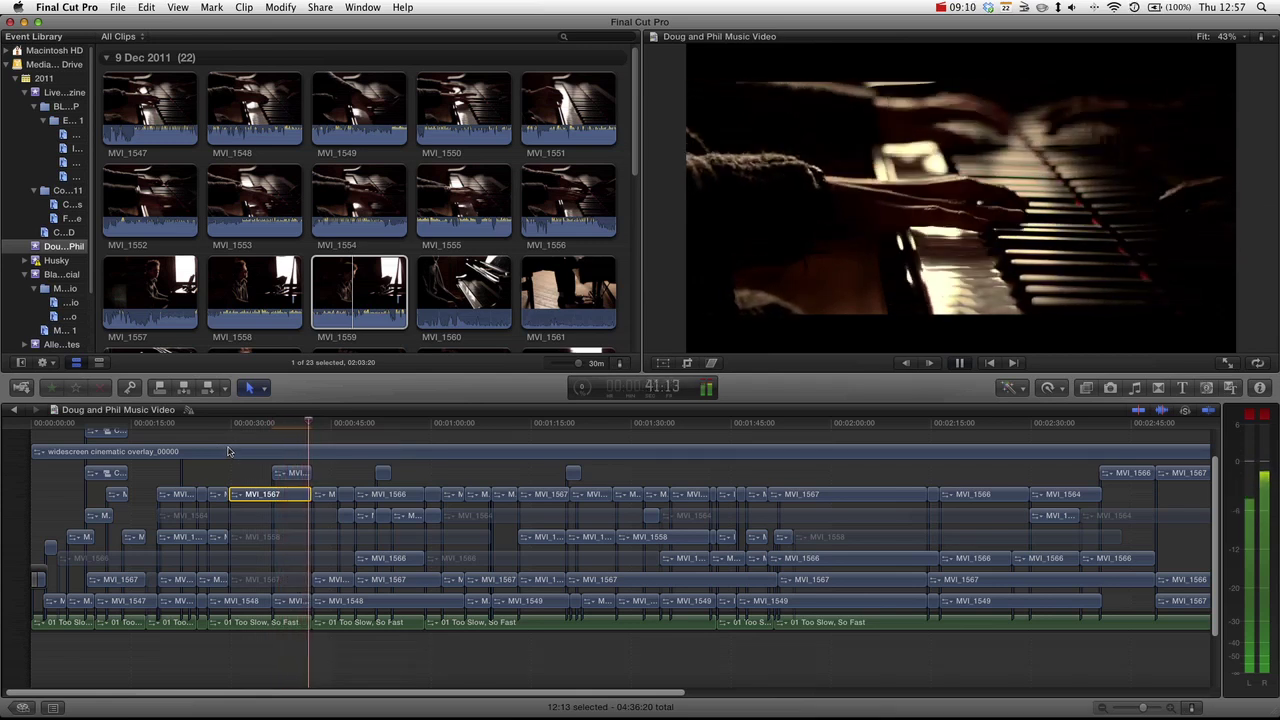
left_click(295, 475)
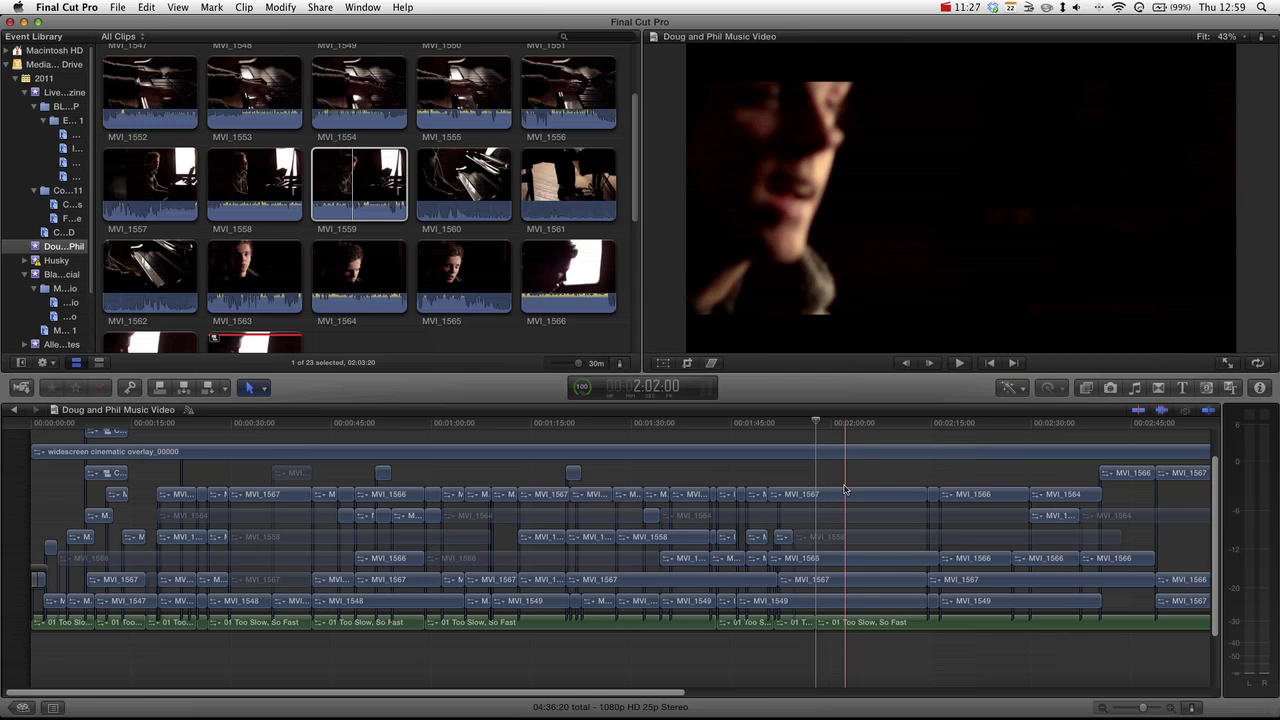
Move the playhead to about 2:02:11 in the timeline ruler.
left_click(847, 489)
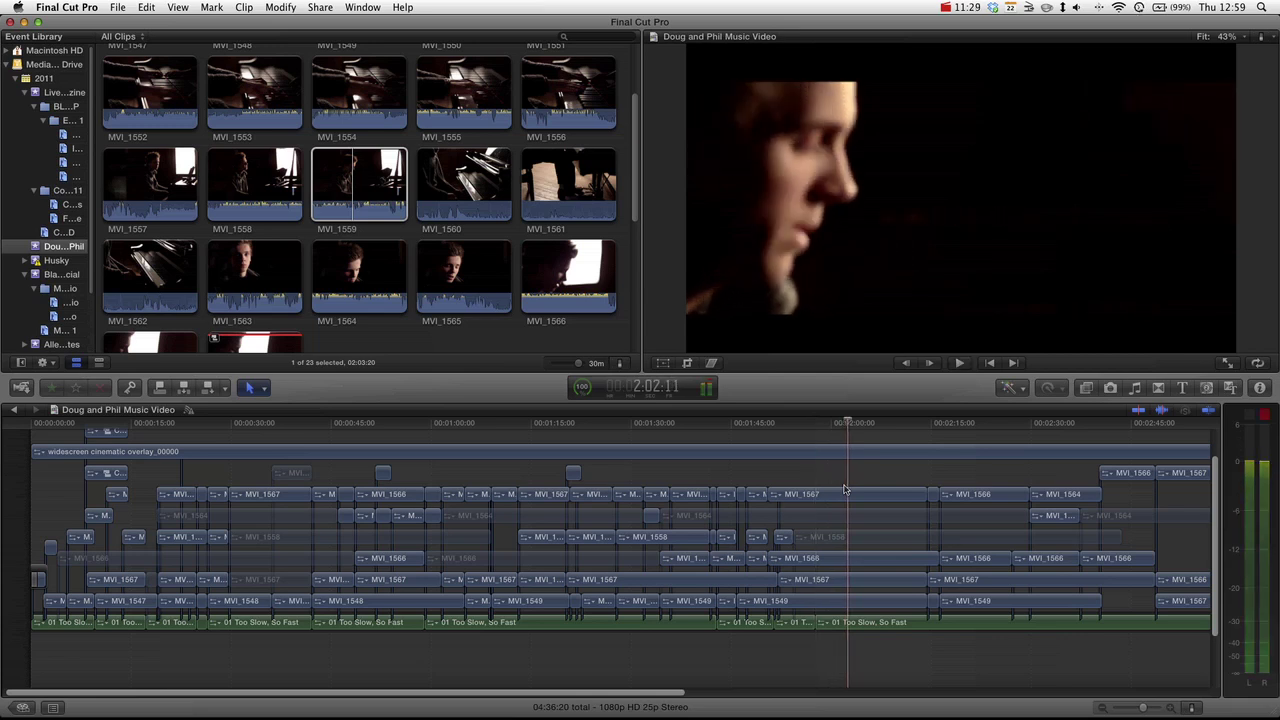